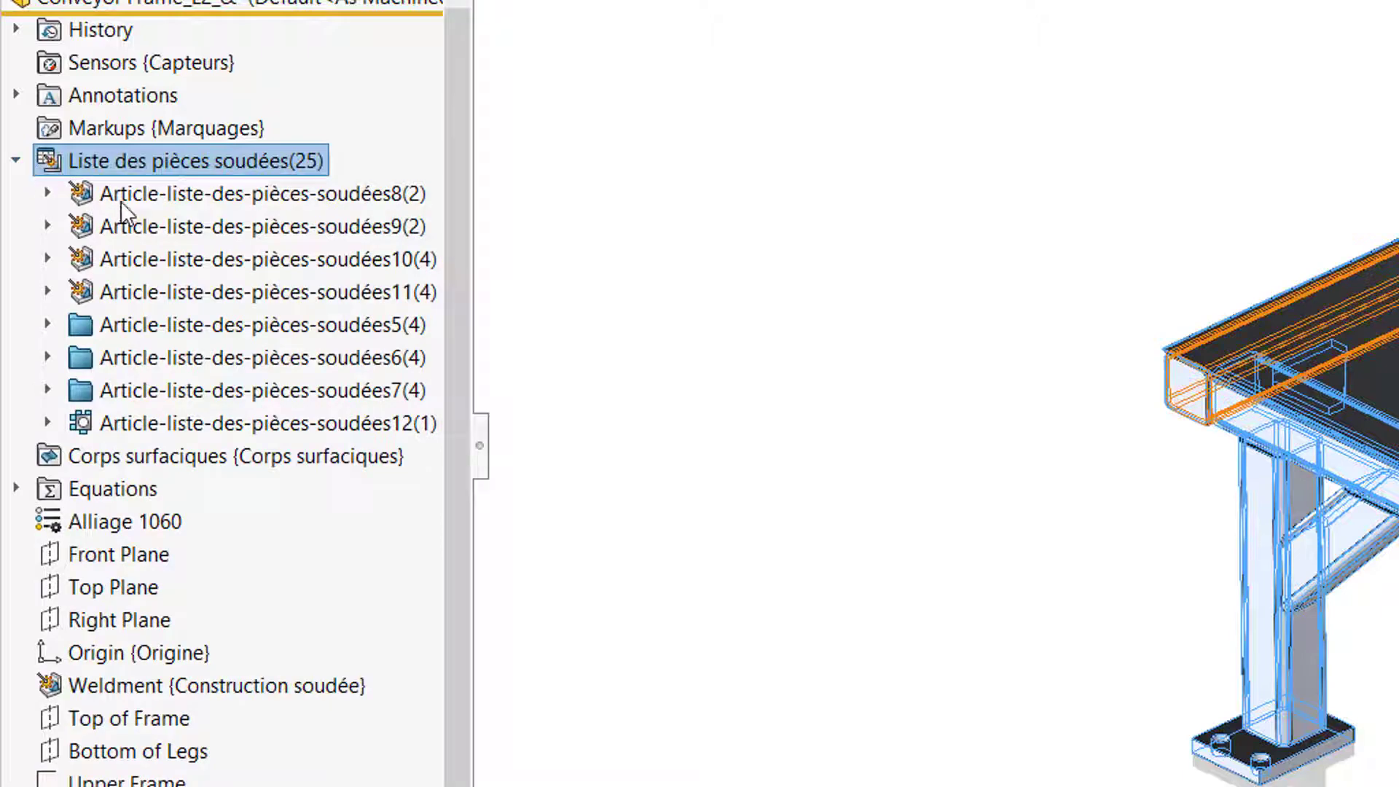
Step: Highlight the bodies belonging to the cut list item Article-liste-des-pièces-soudées8 in the frame model
click(139, 199)
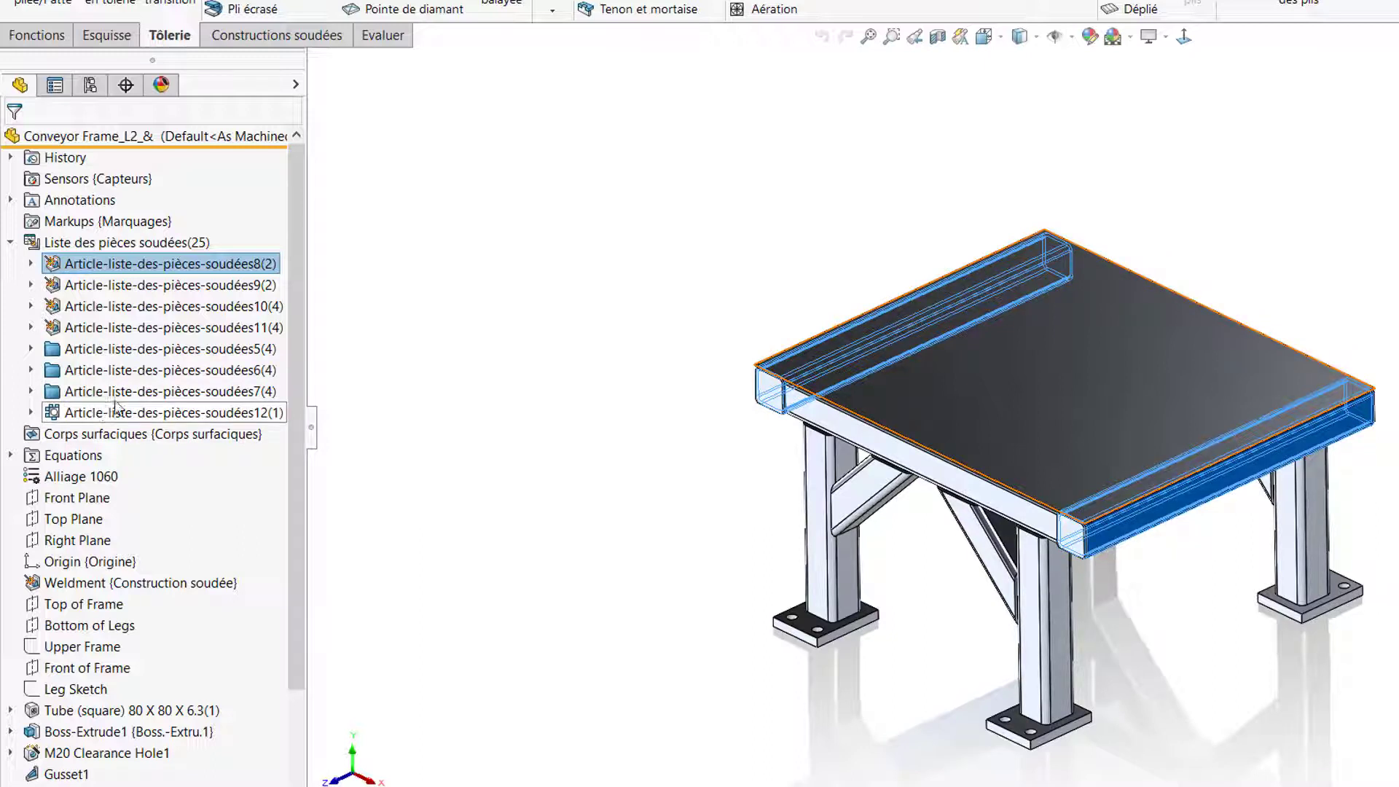
click(421, 288)
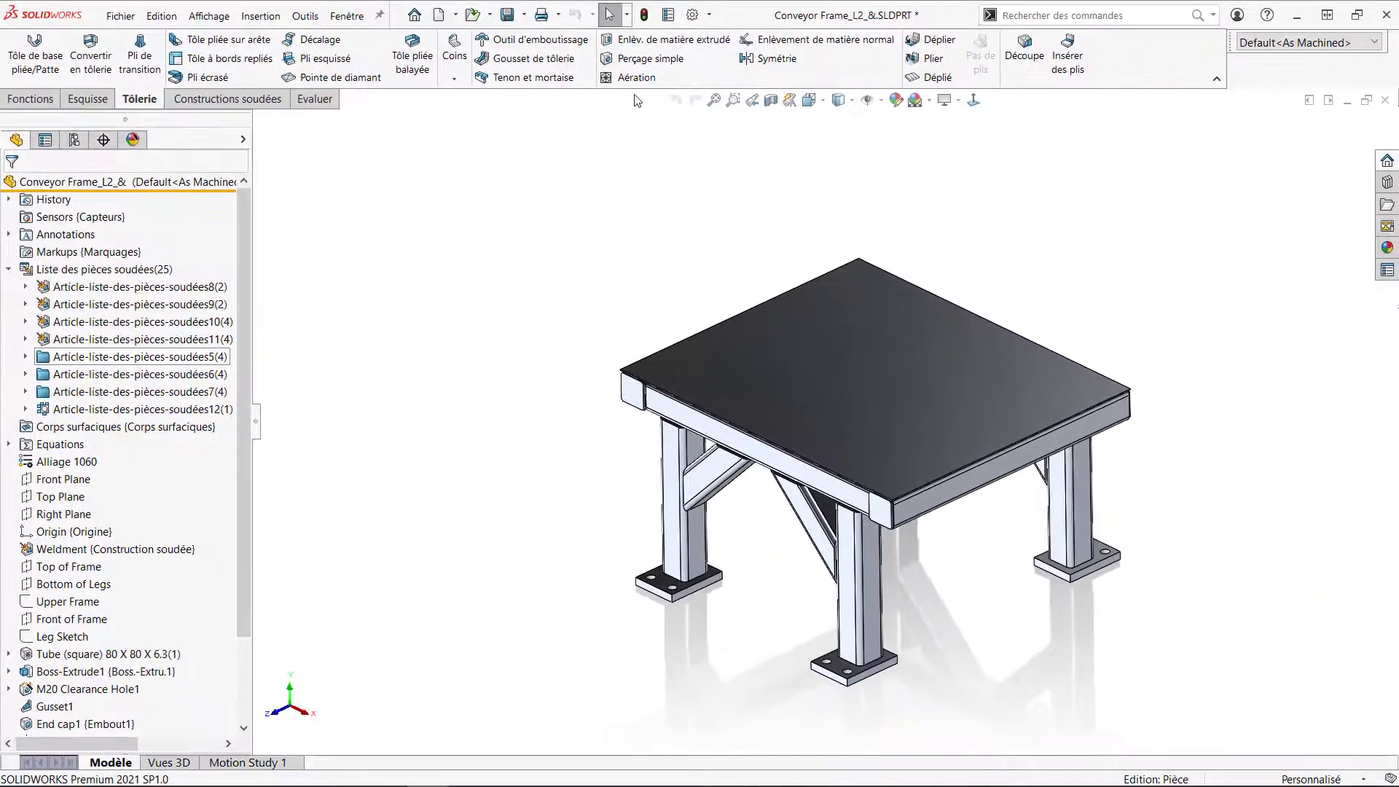
Step: Review the weldment (Constructions soudées) settings in the document properties, leaving the cut list options as they are
click(692, 16)
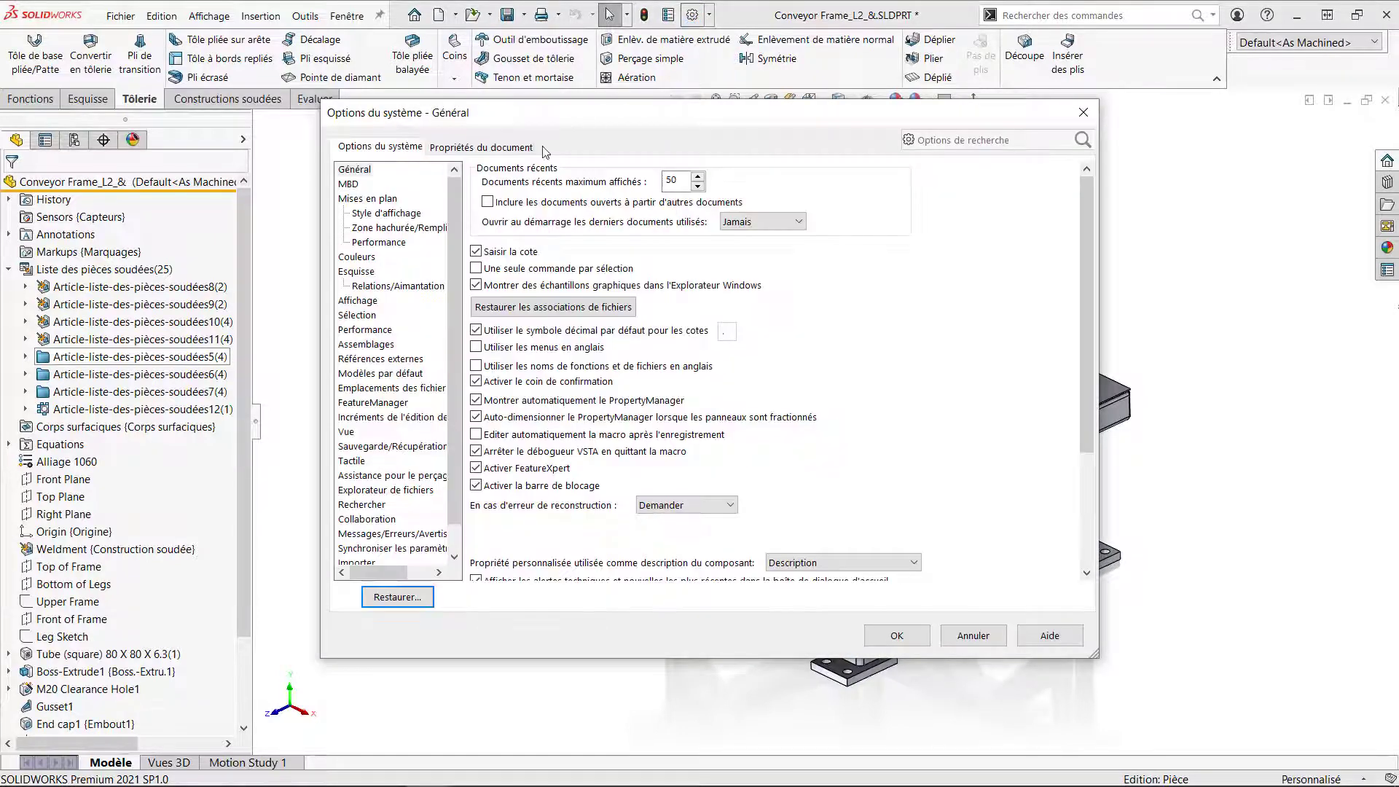
click(523, 147)
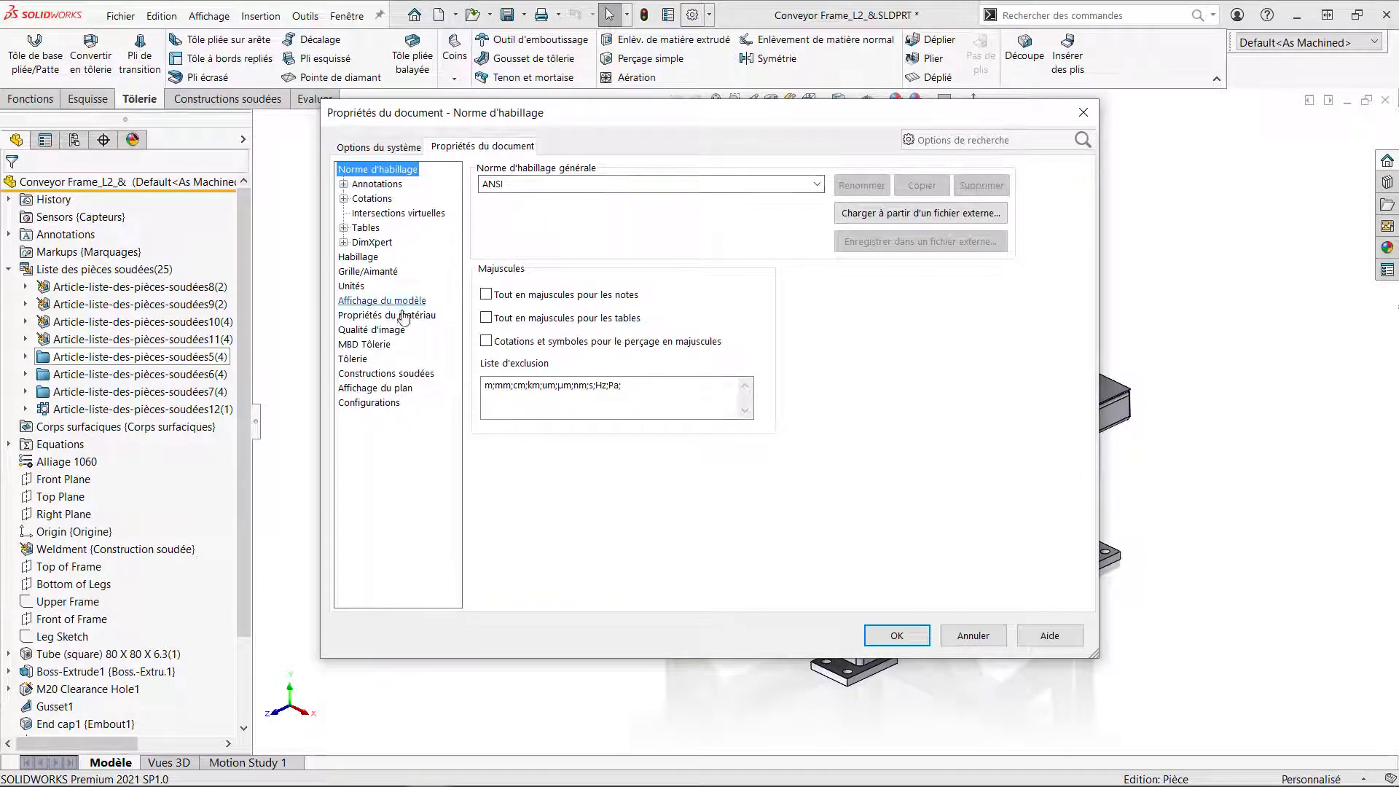
click(392, 374)
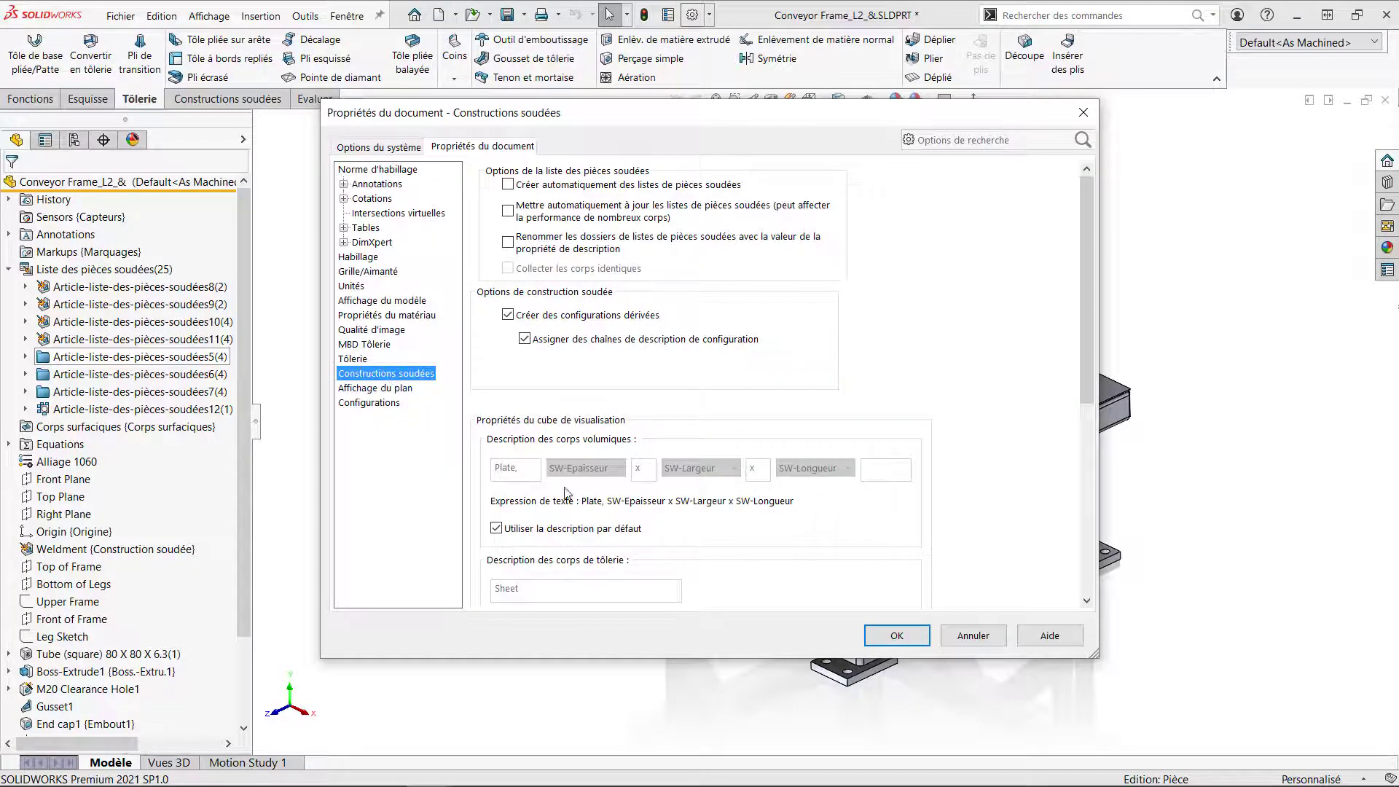
click(897, 635)
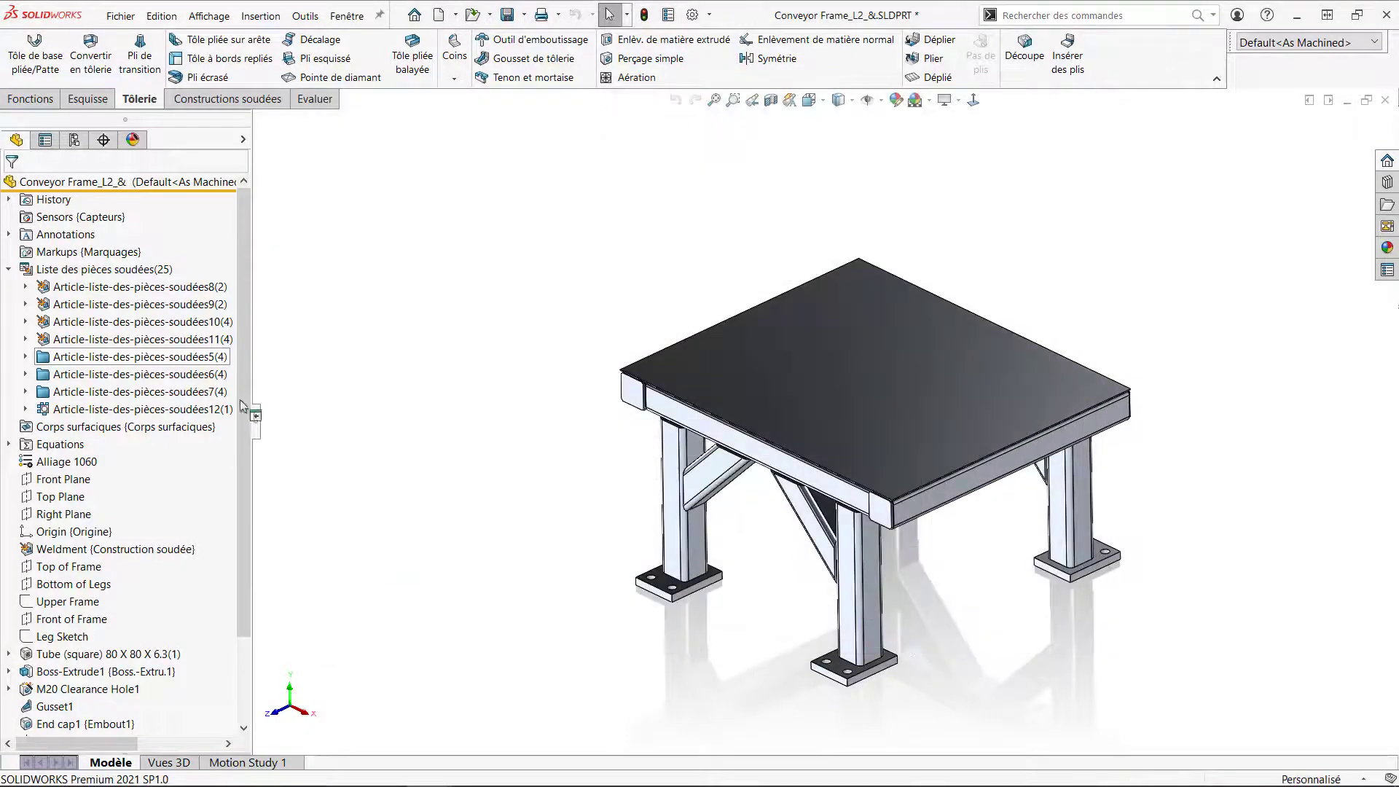
Step: Delete all cut list items except the sheet metal item Article-liste-des-pièces-soudées12, confirming the deletion for all of them
click(123, 289)
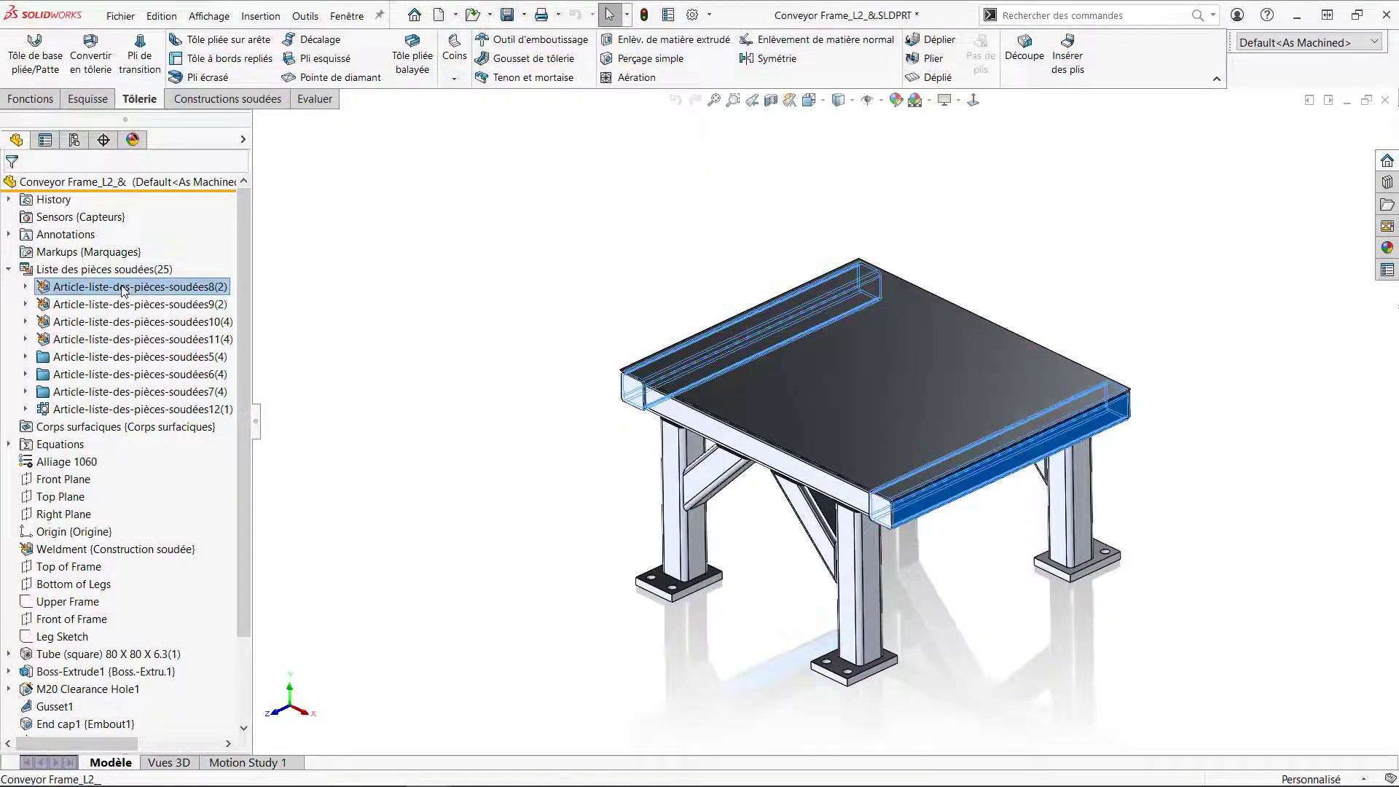
shift+click(110, 410)
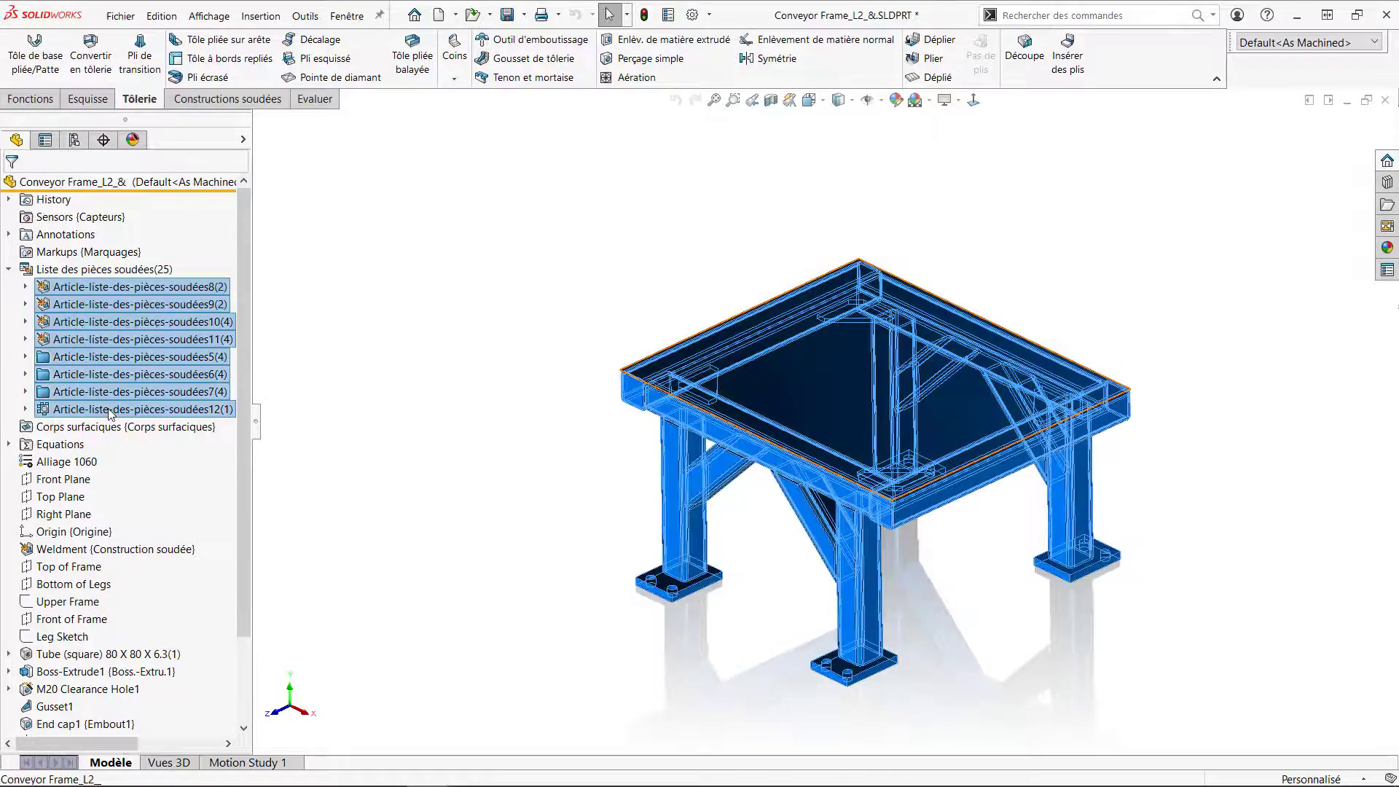
key(Delete)
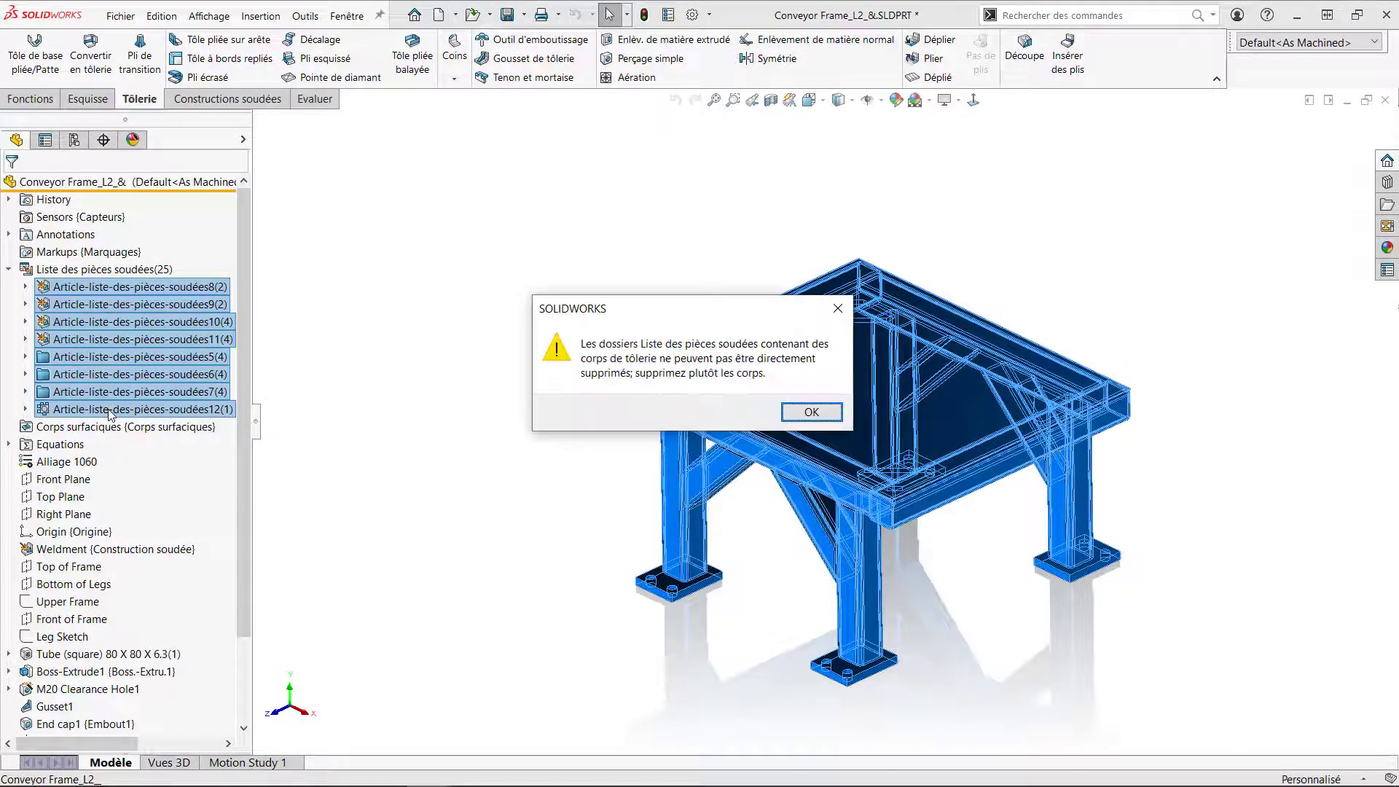
click(825, 416)
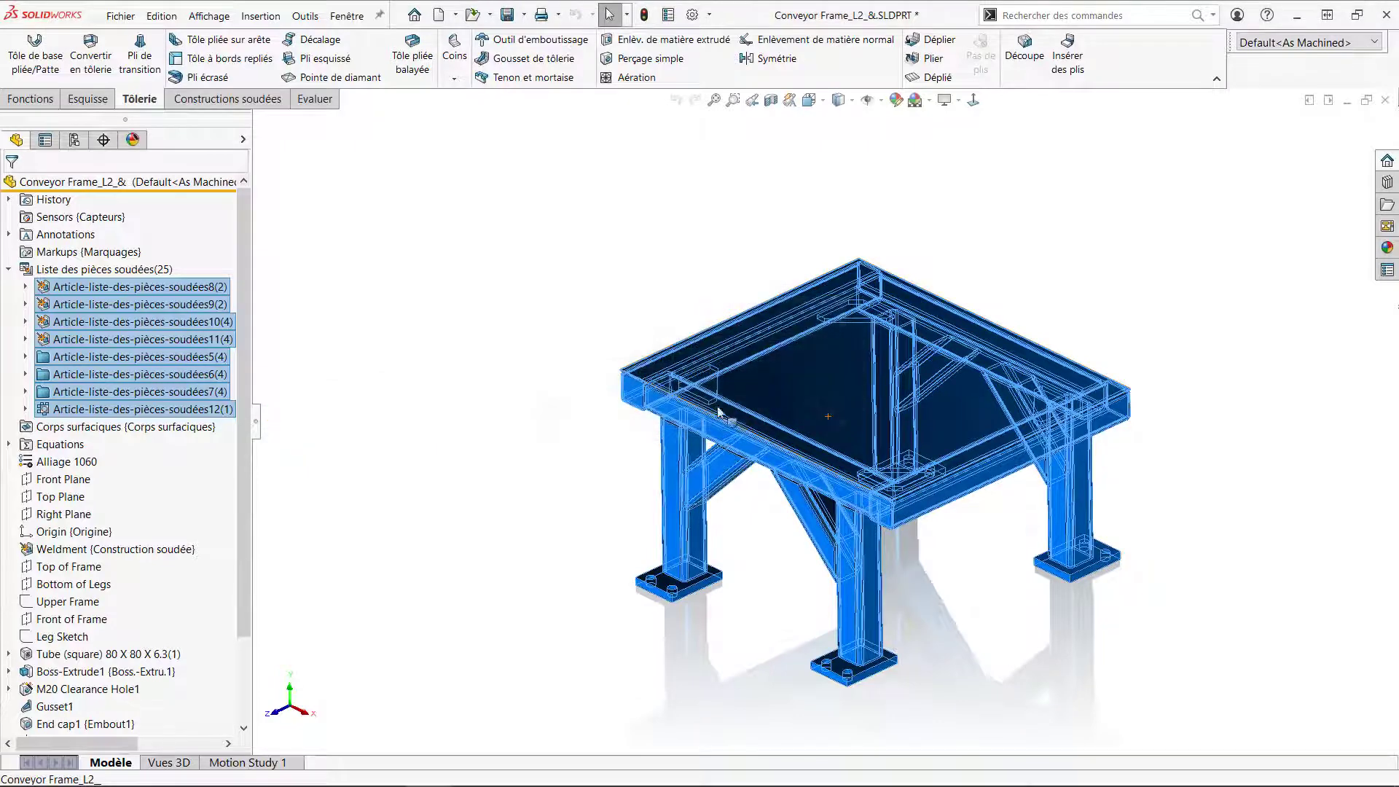
ctrl+click(206, 401)
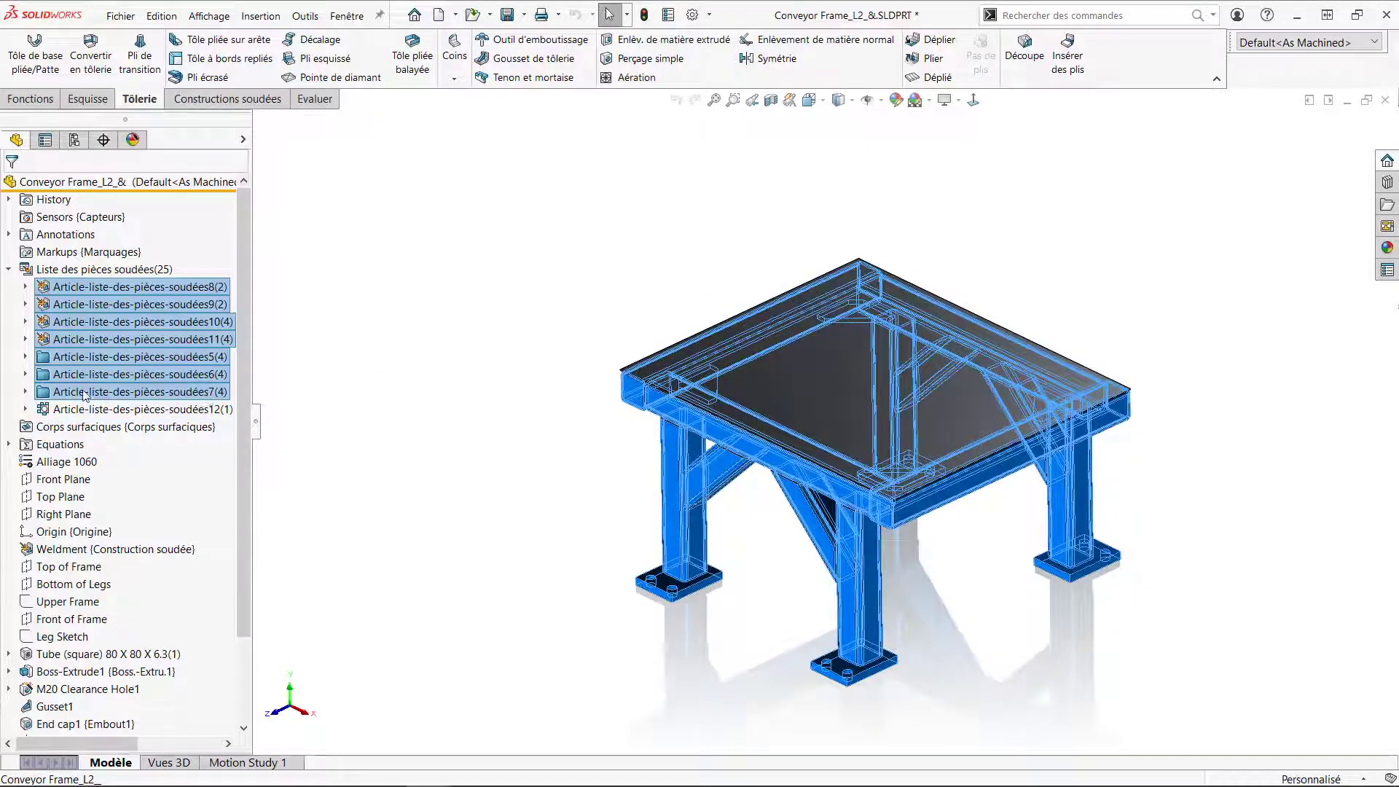
key(Delete)
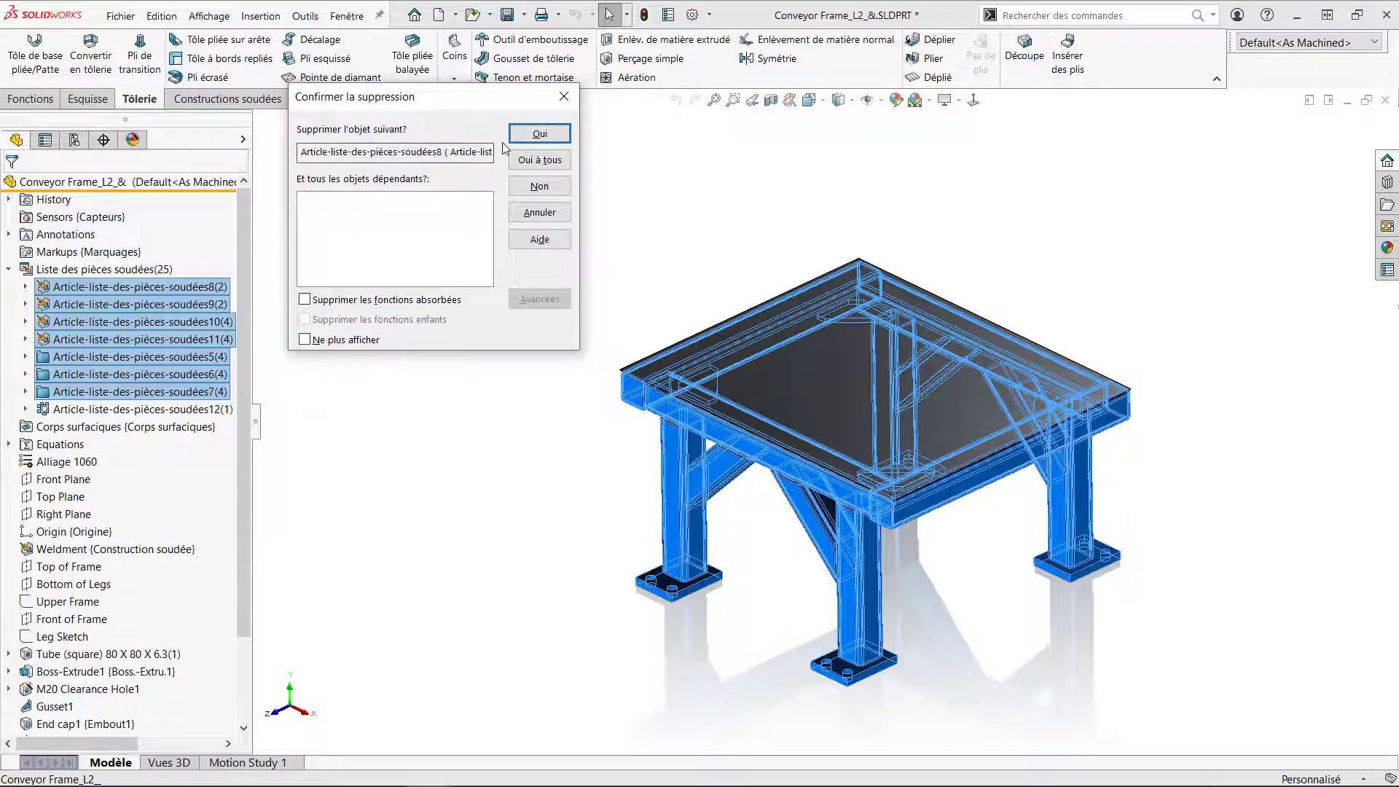
click(540, 161)
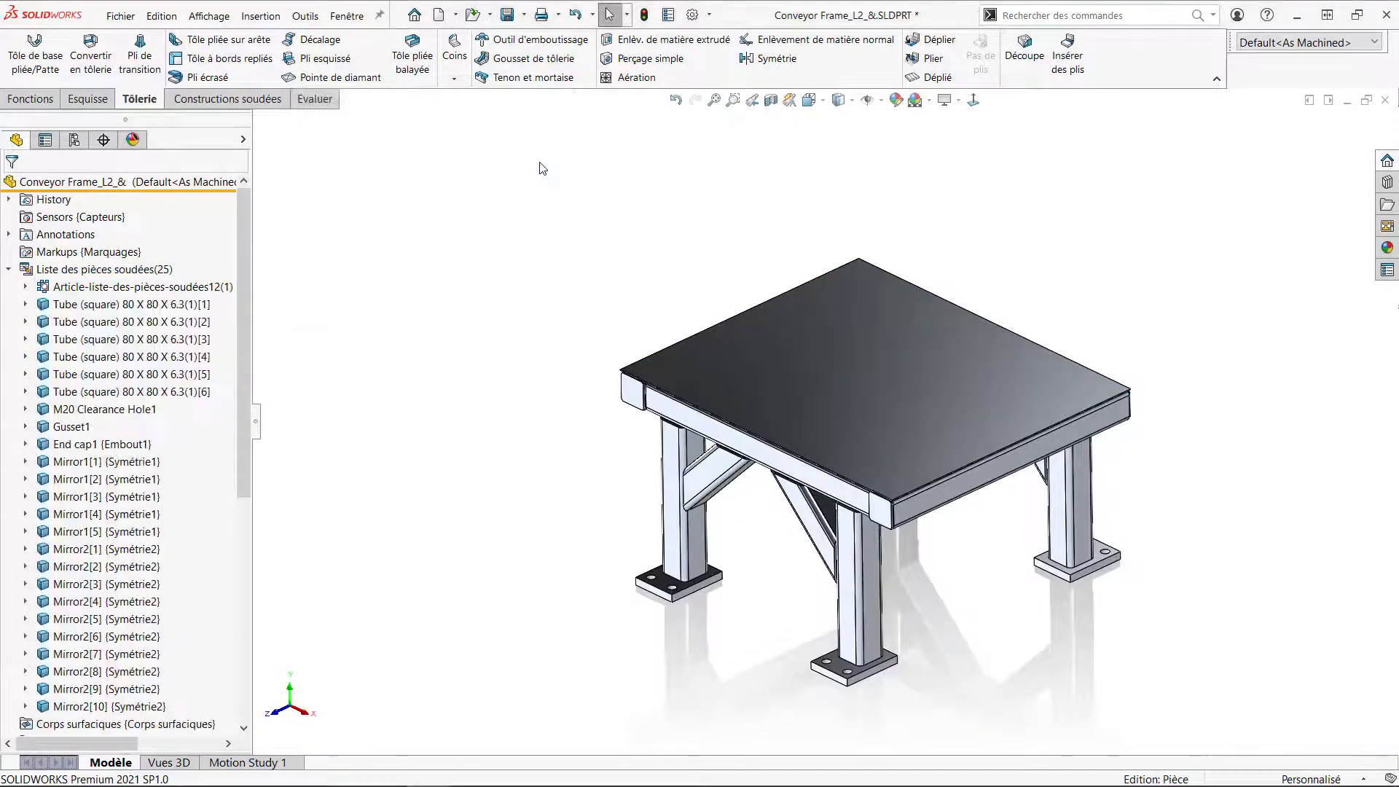
Step: Enable automatic creation and automatic updating for the part's cut list (Liste des pièces soudées)
mouse_move(245, 252)
mouse_down()
mouse_move(247, 319)
mouse_move(258, 280)
mouse_up()
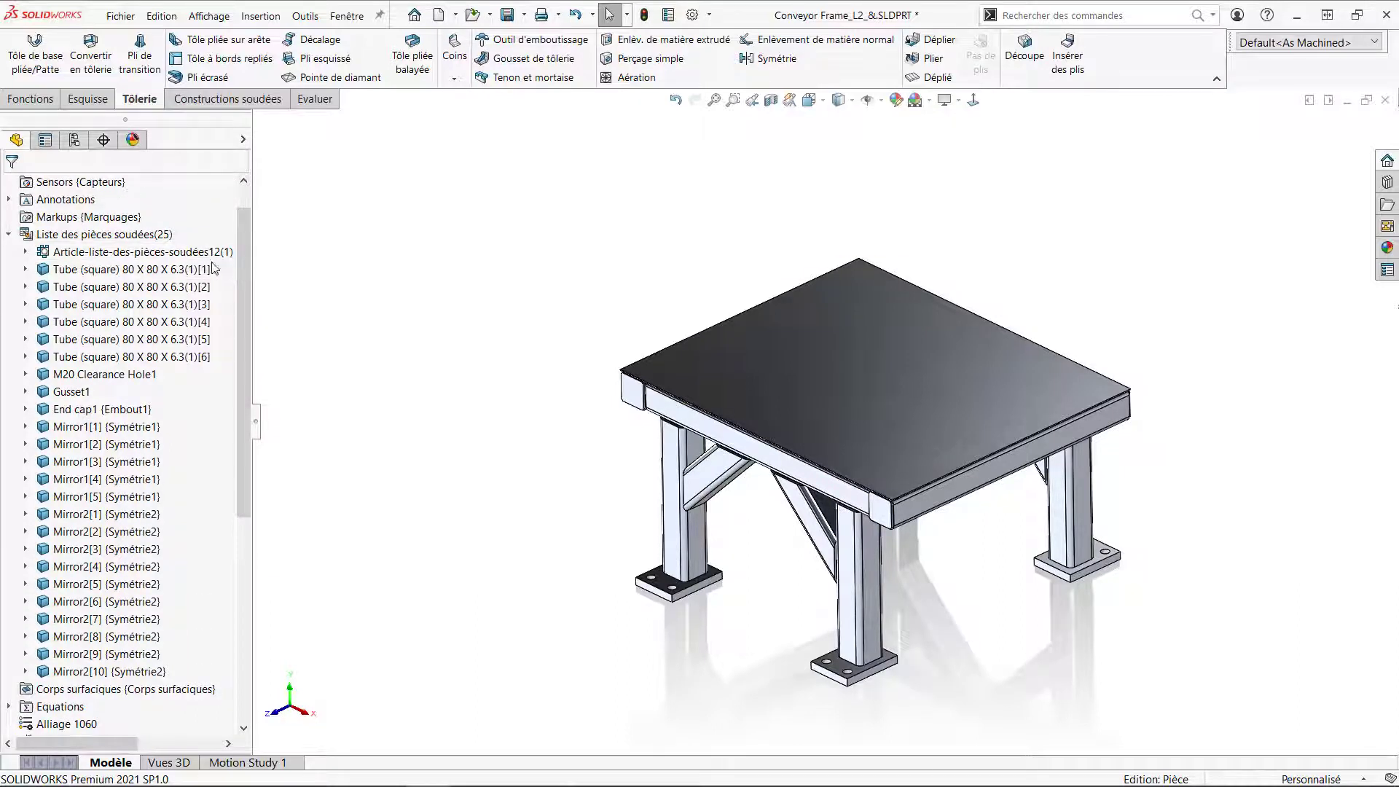
right_click(156, 238)
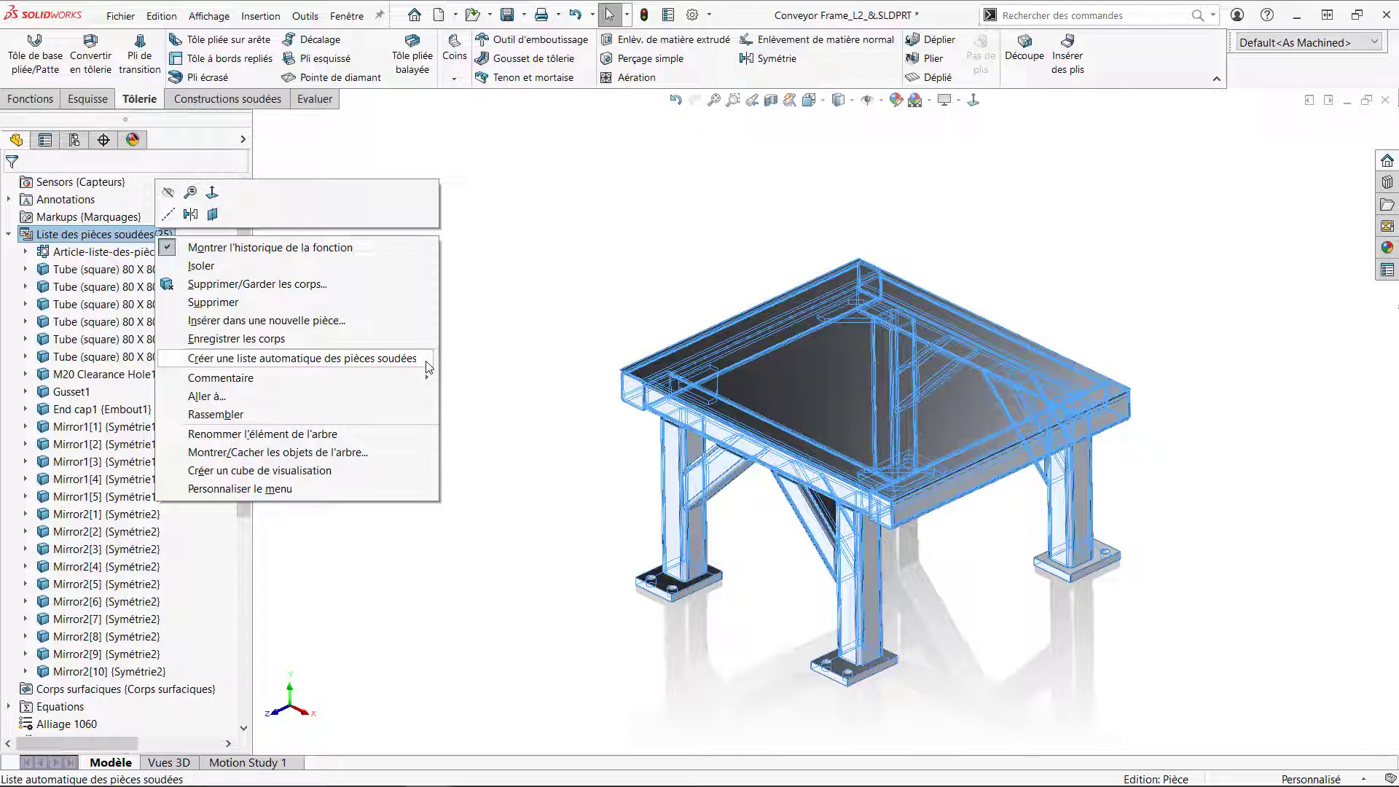
click(306, 358)
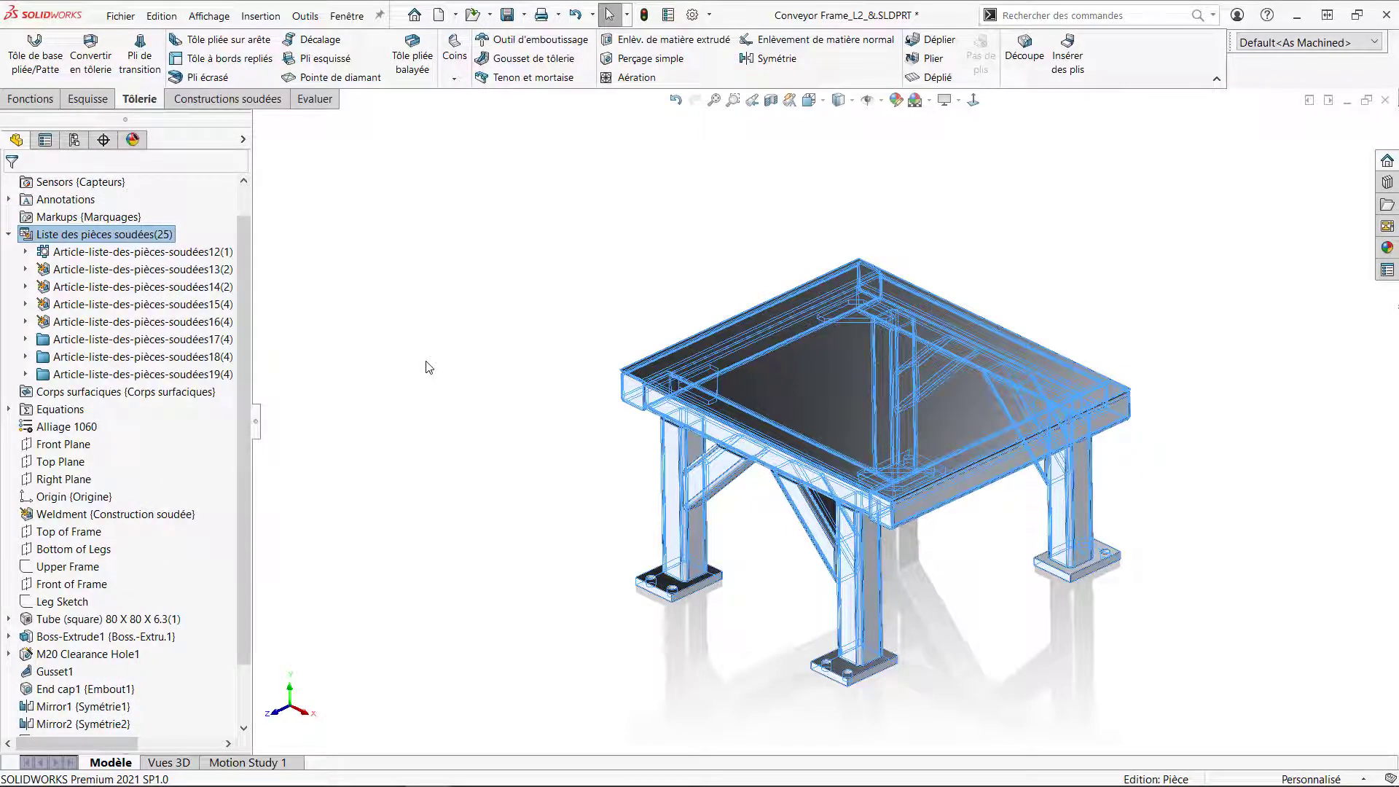
right_click(172, 240)
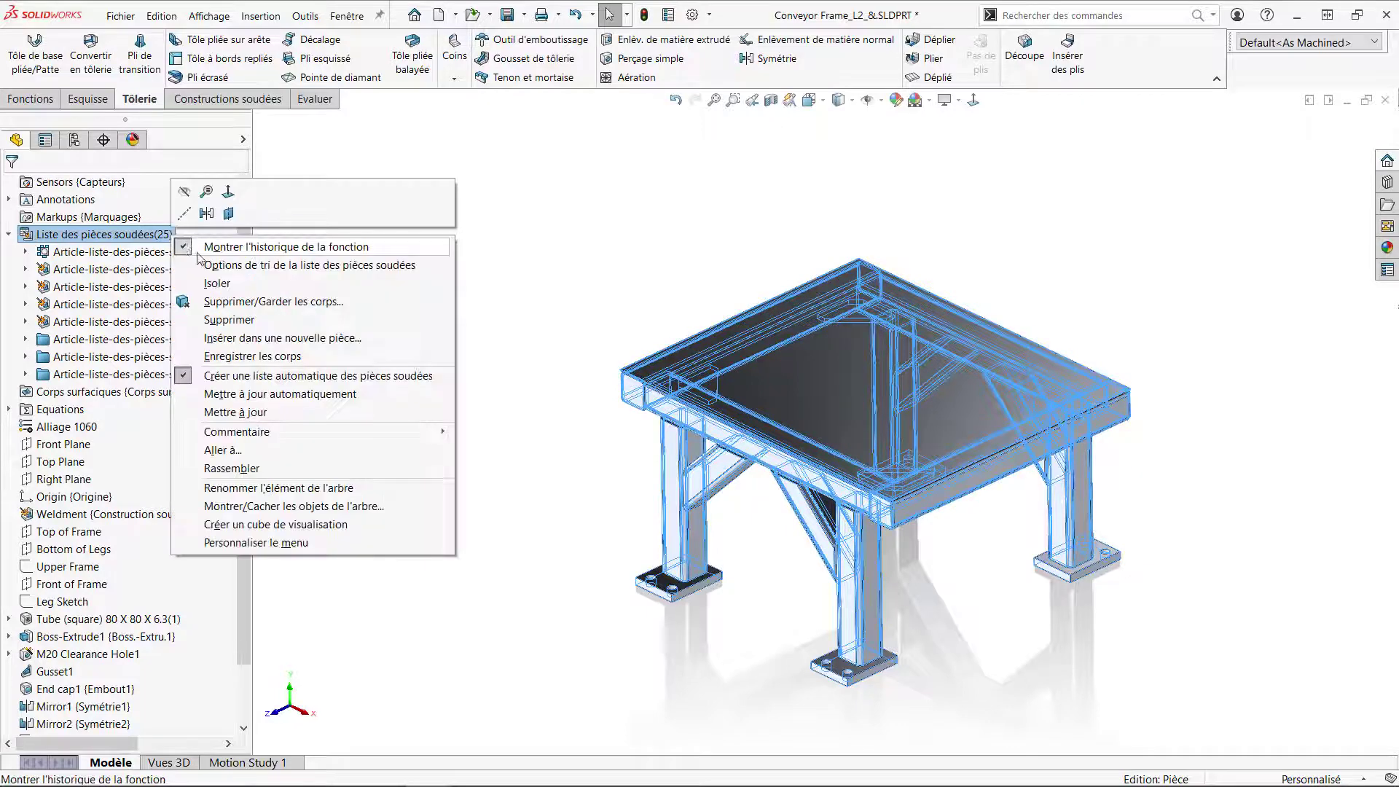
click(371, 398)
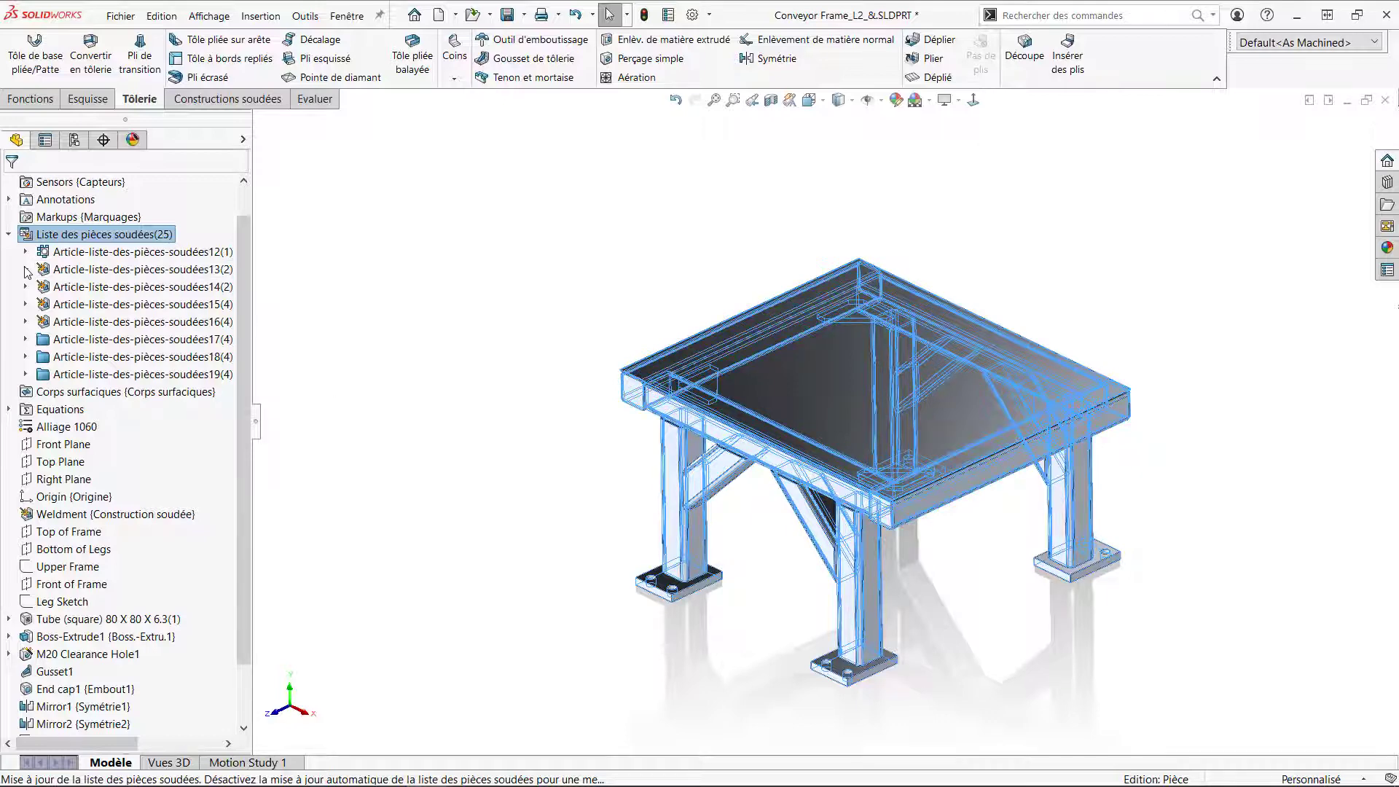
Step: Open the cut list properties of the sheet metal item Article-liste-des-pièces-soudées12 and enlarge the dialog to show every property row
right_click(55, 253)
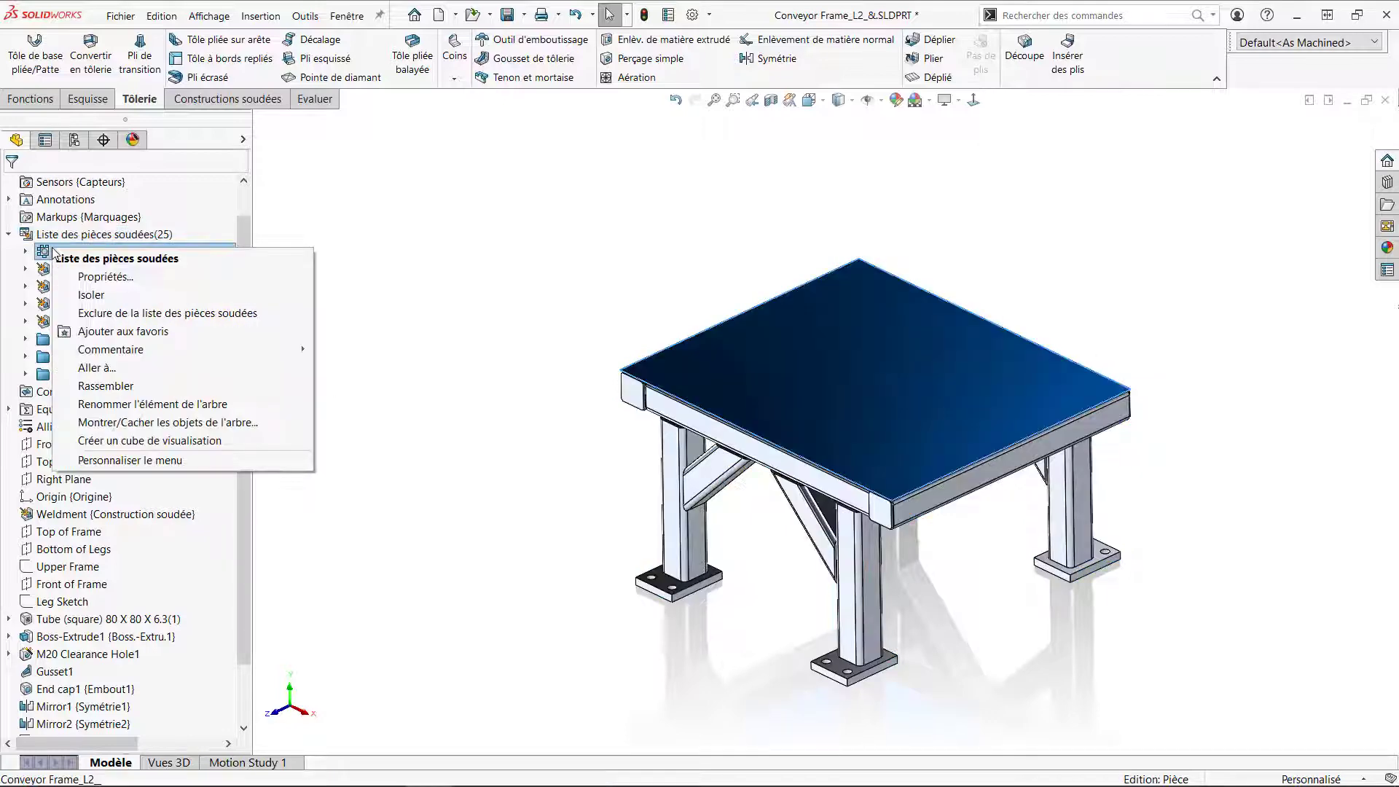
click(115, 278)
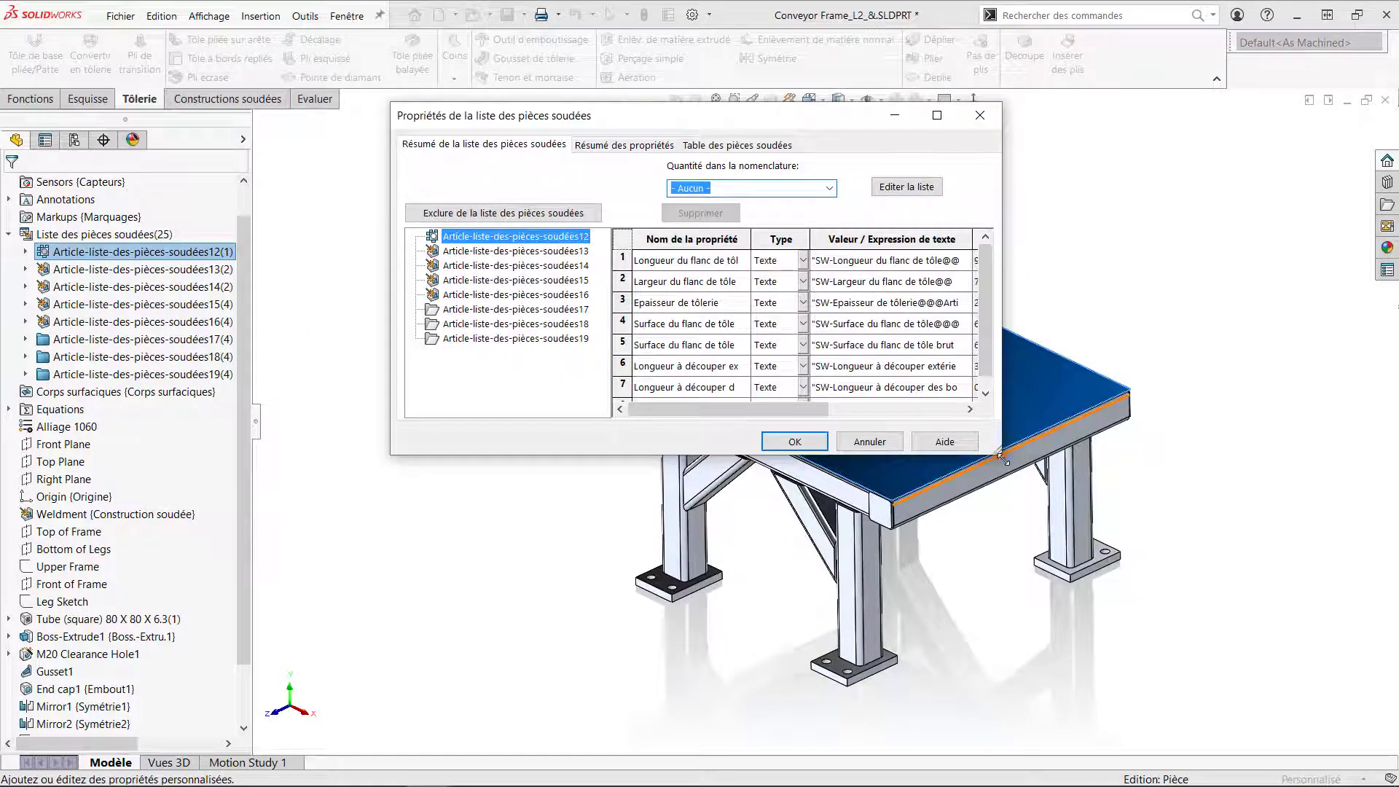
drag(998, 453, 1116, 717)
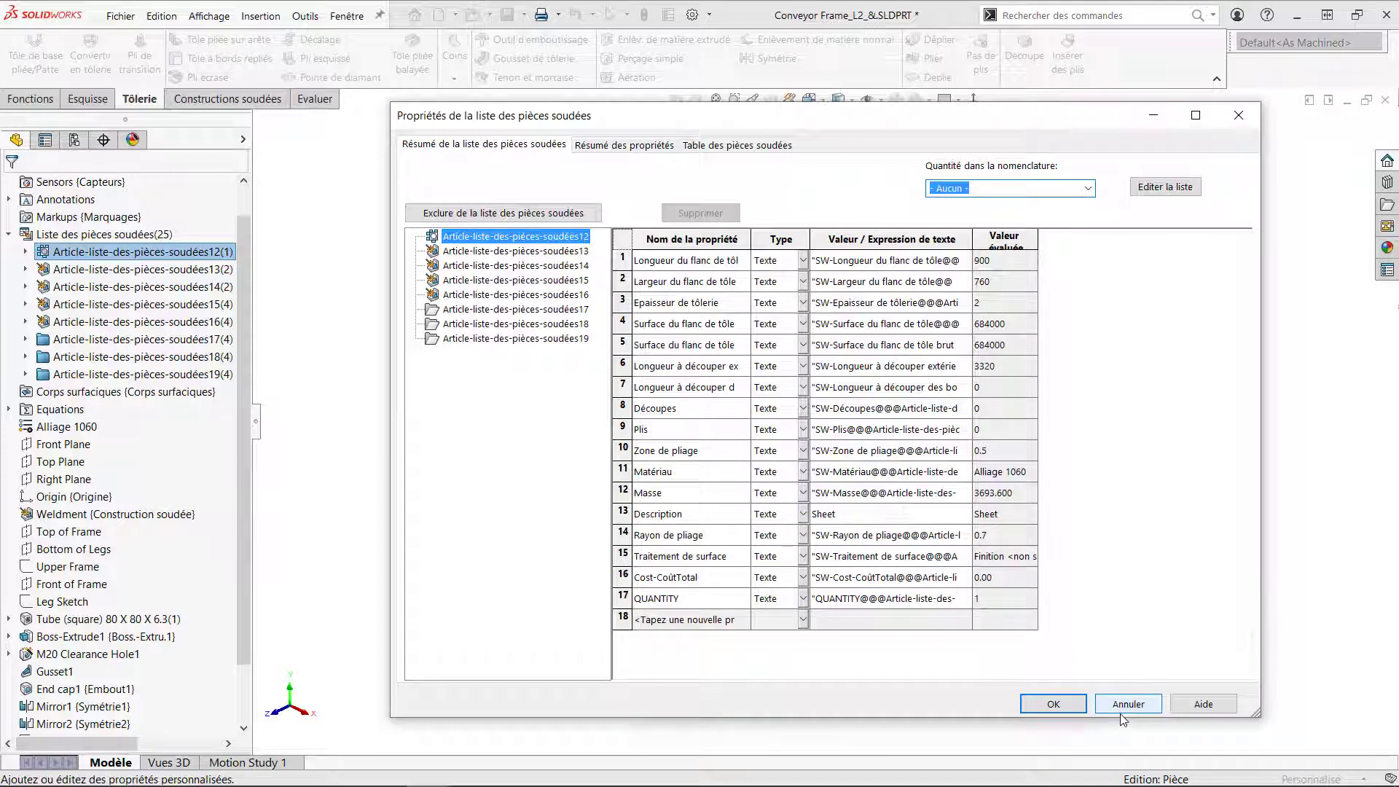
Step: Examine the DÉCOUPES and DESCRIPTION values of all cut list items in the property summary
click(600, 145)
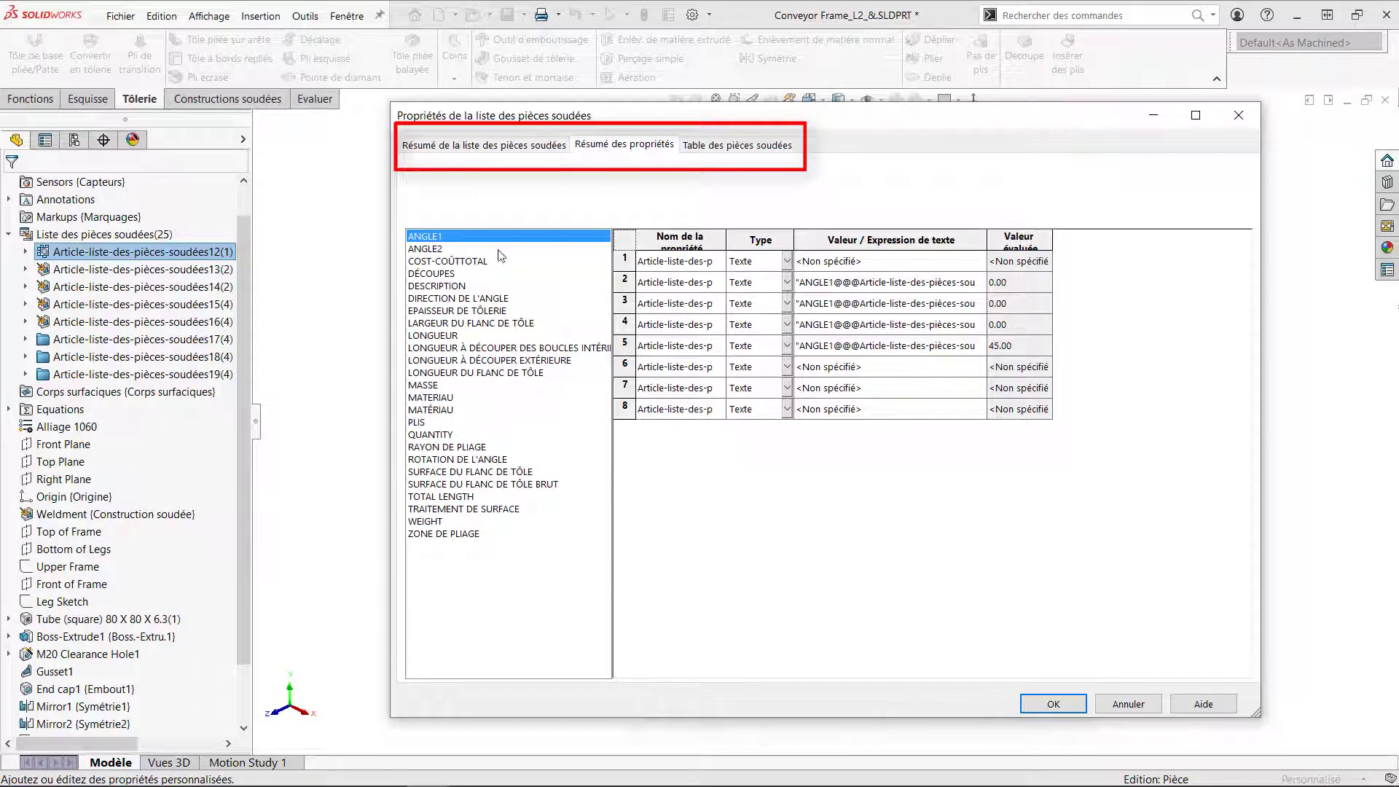
click(422, 275)
click(423, 287)
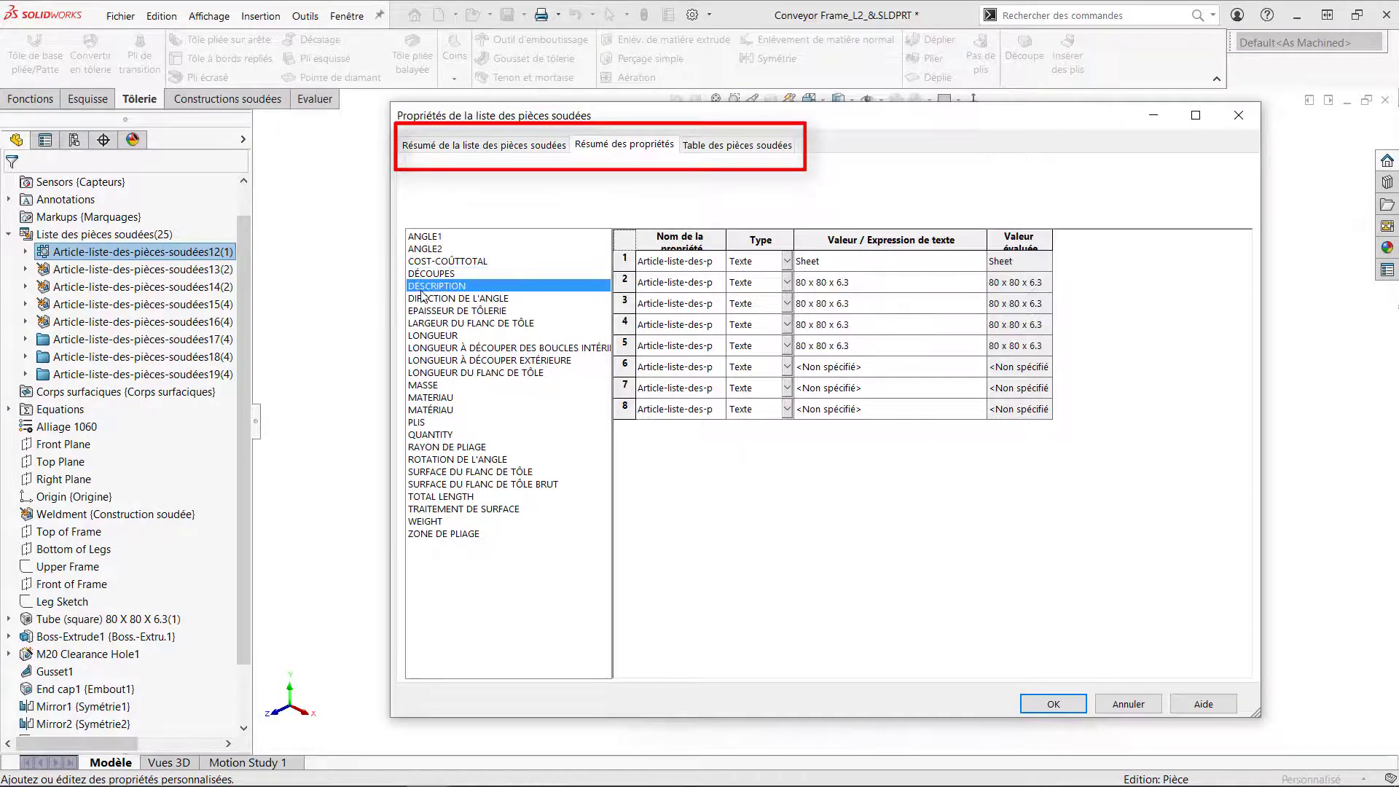
Step: Narrow the Quantité and Description columns of the cut list table and apply the table template "cut list test"
click(743, 145)
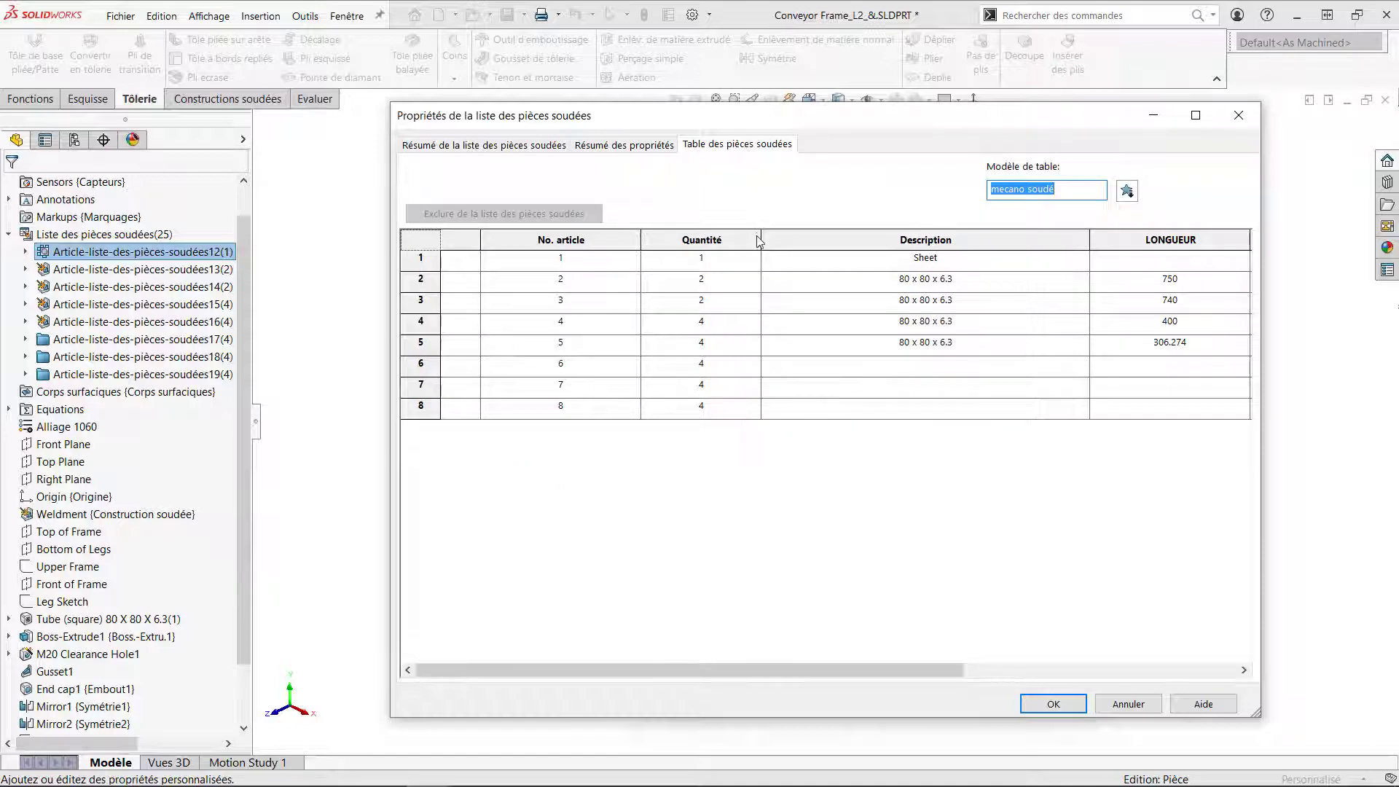
drag(760, 238, 732, 238)
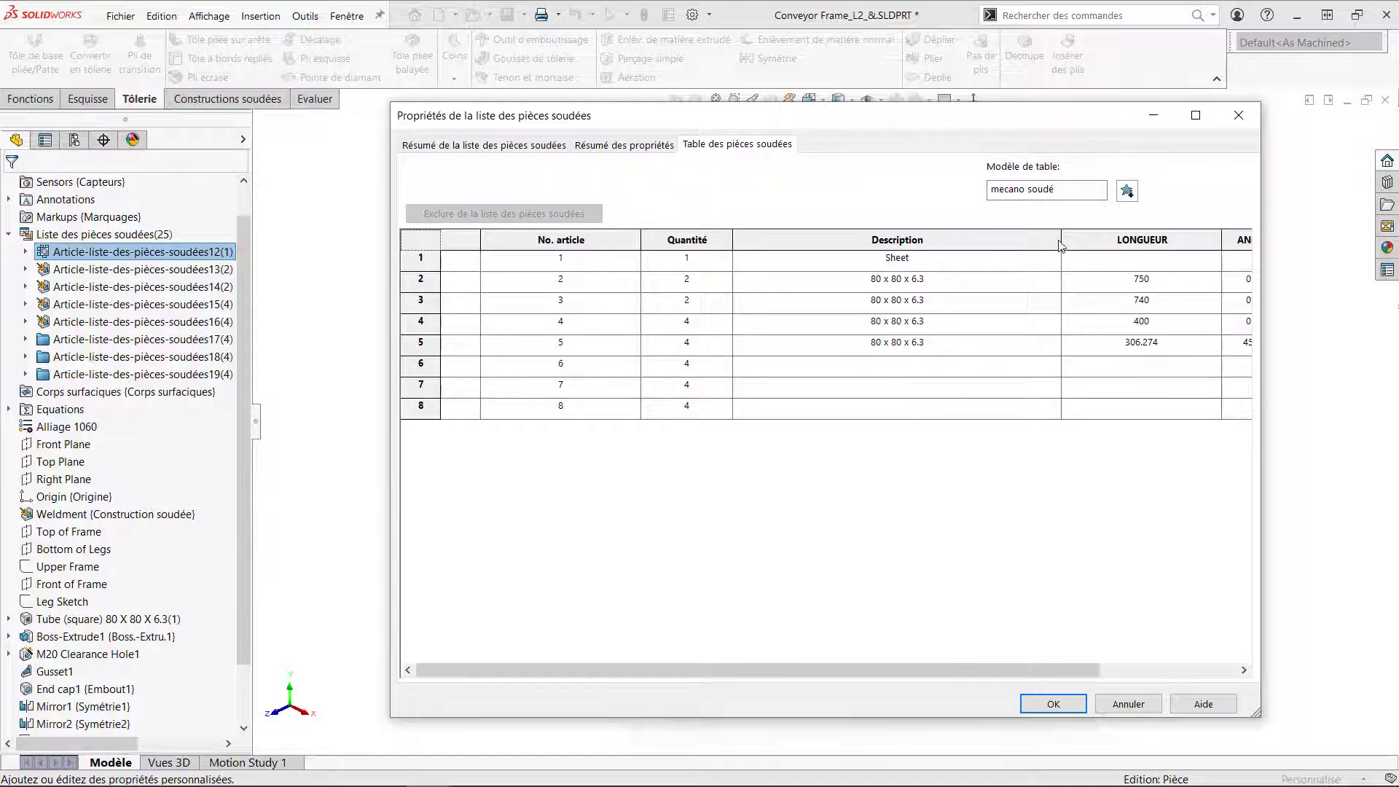
drag(1062, 241, 856, 241)
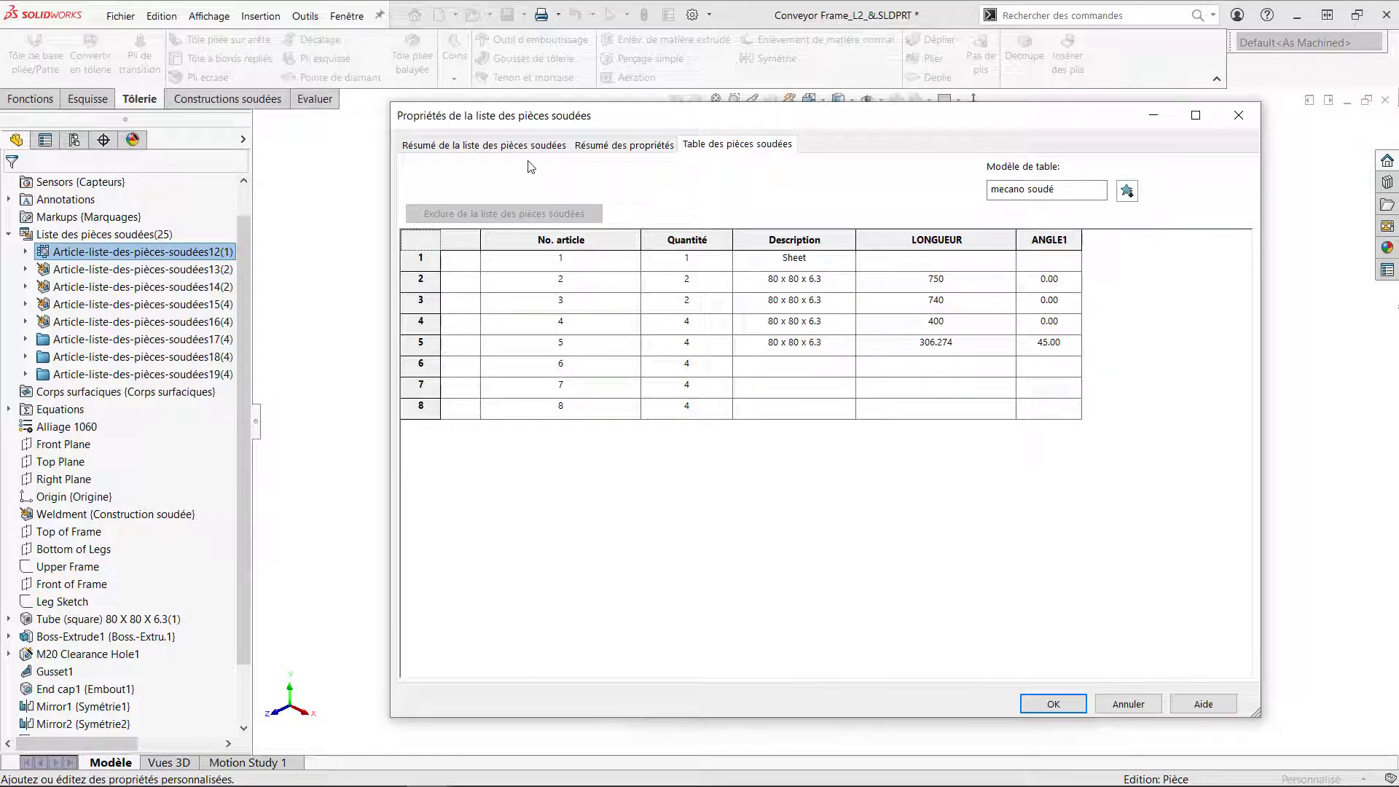
click(1127, 191)
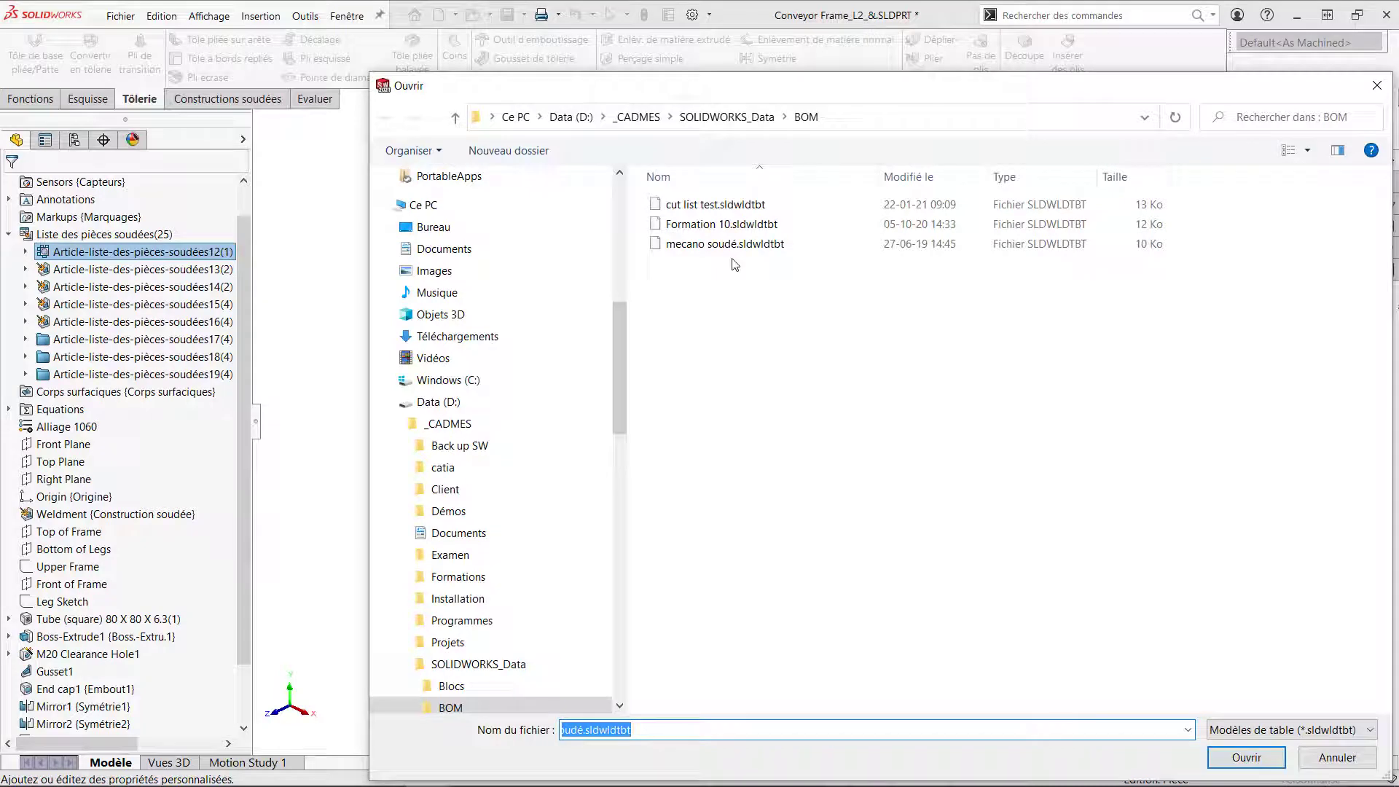
double_click(739, 208)
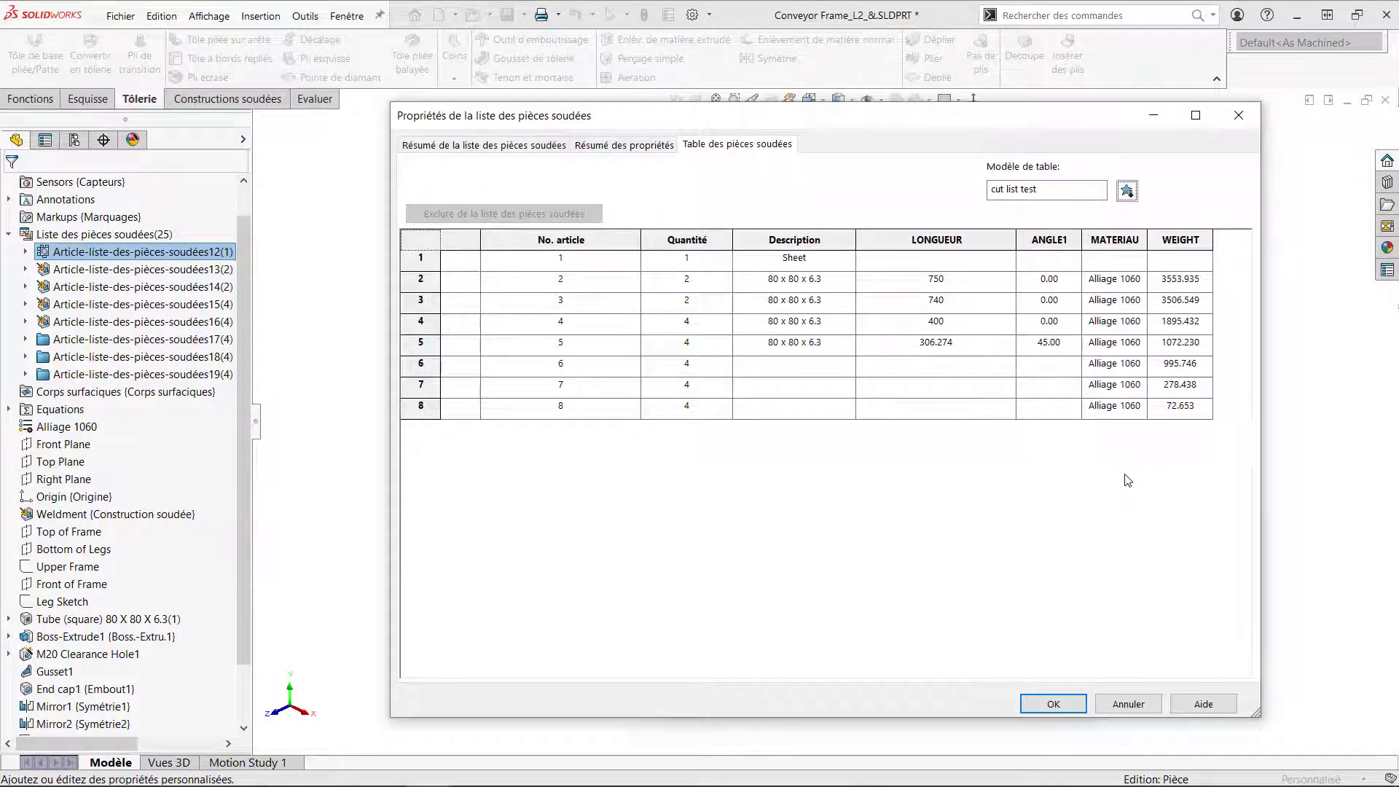
Step: Examine the properties of cut list items Article-liste-des-pièces-soudées13 and Article-liste-des-pièces-soudées17 in the cut list summary
click(513, 148)
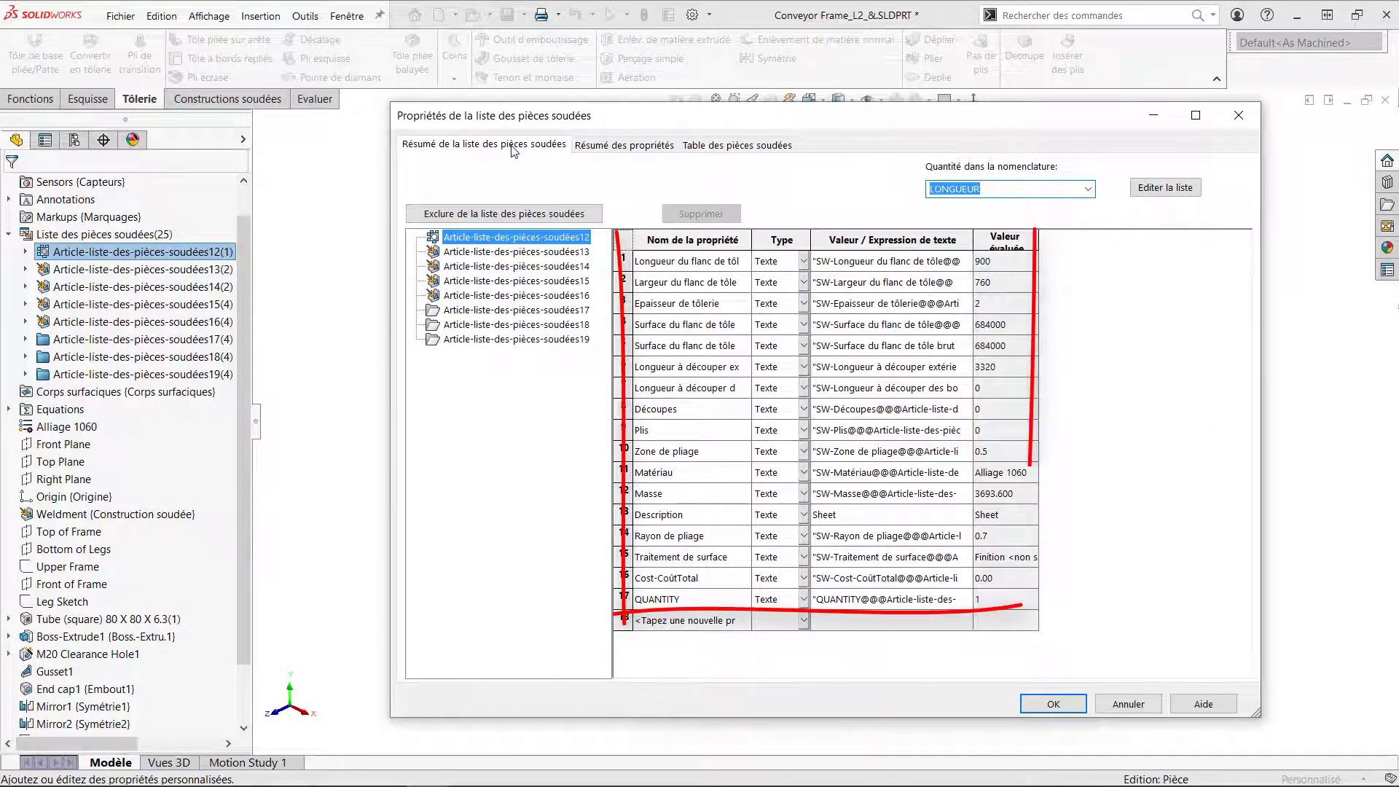
click(518, 252)
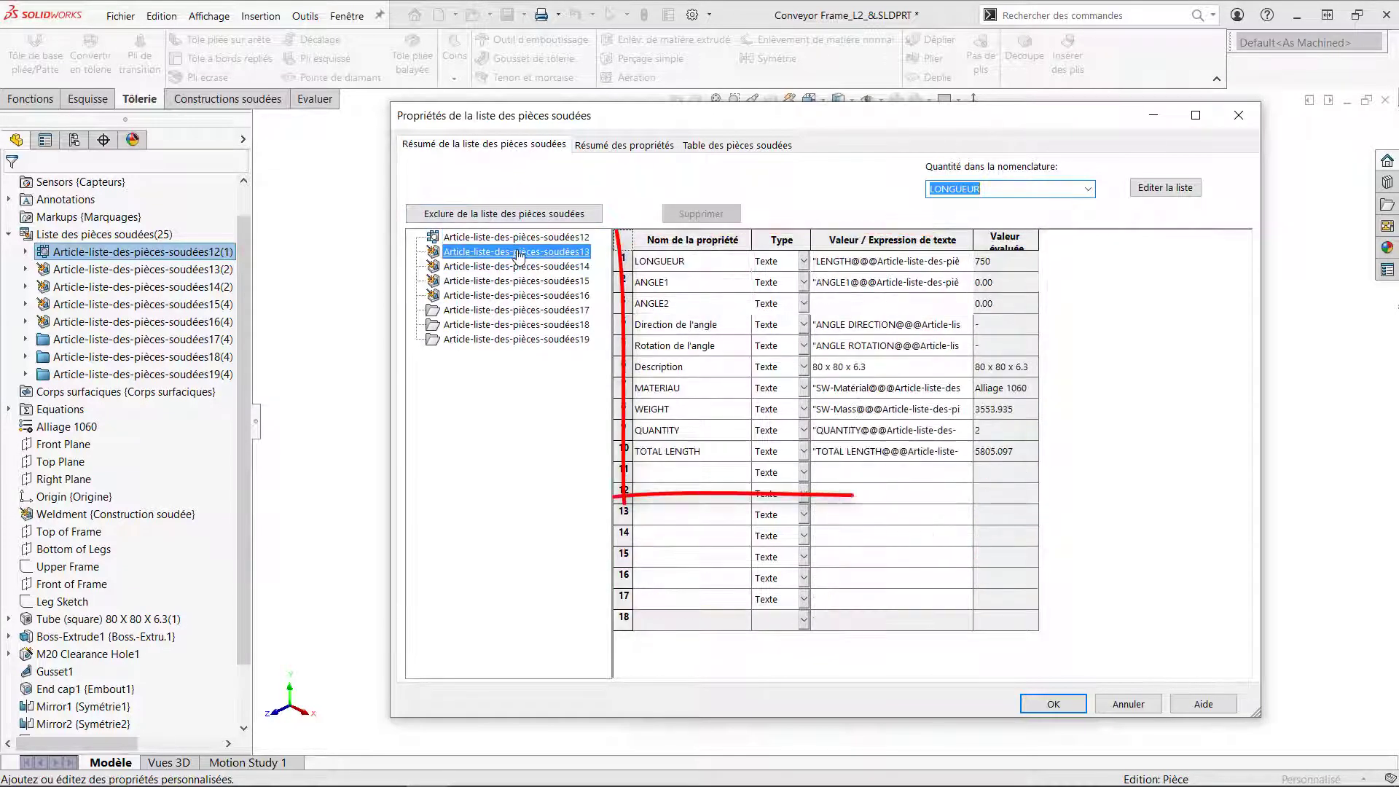
click(501, 309)
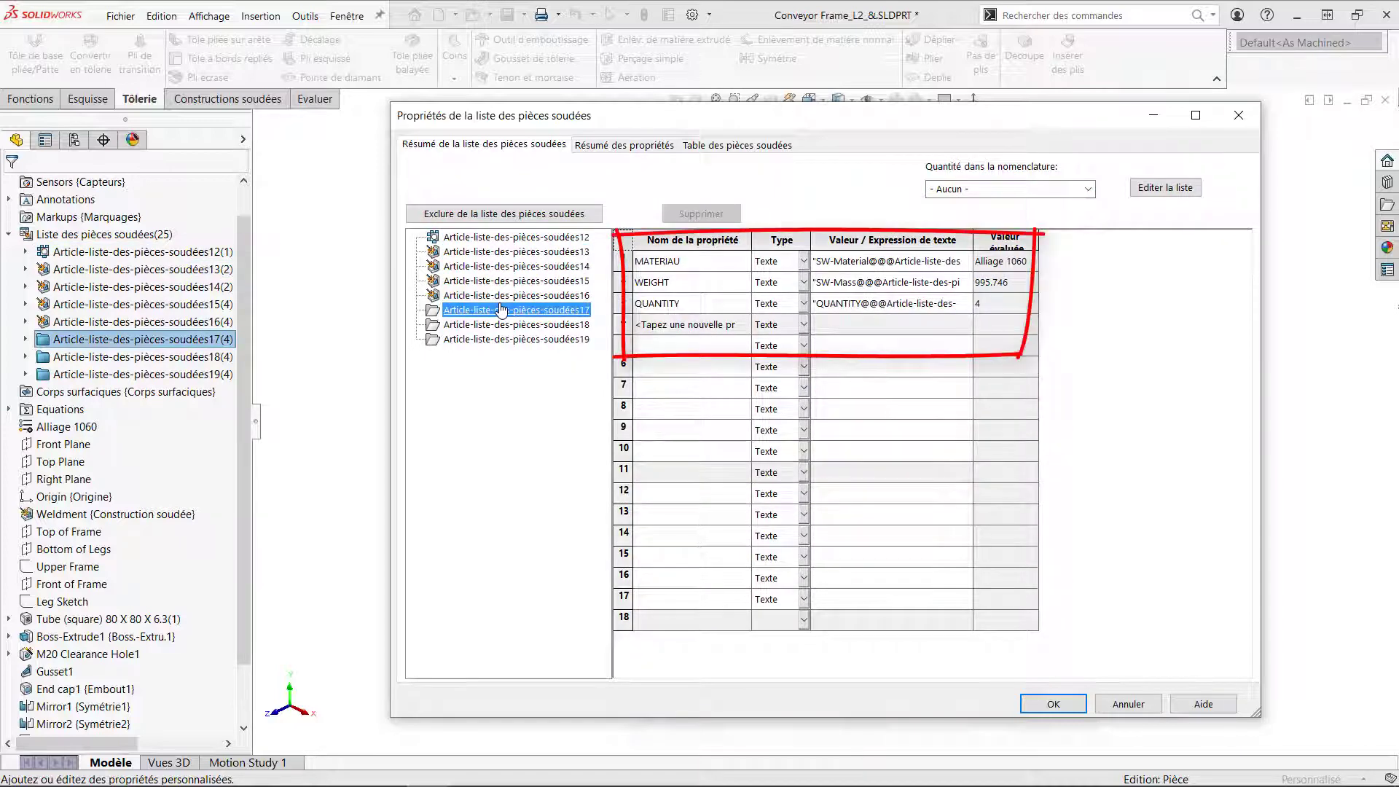
Step: Exclude and re-include Article-liste-des-pièces-soudées17 in the cut list, and accept the cut list properties
click(531, 214)
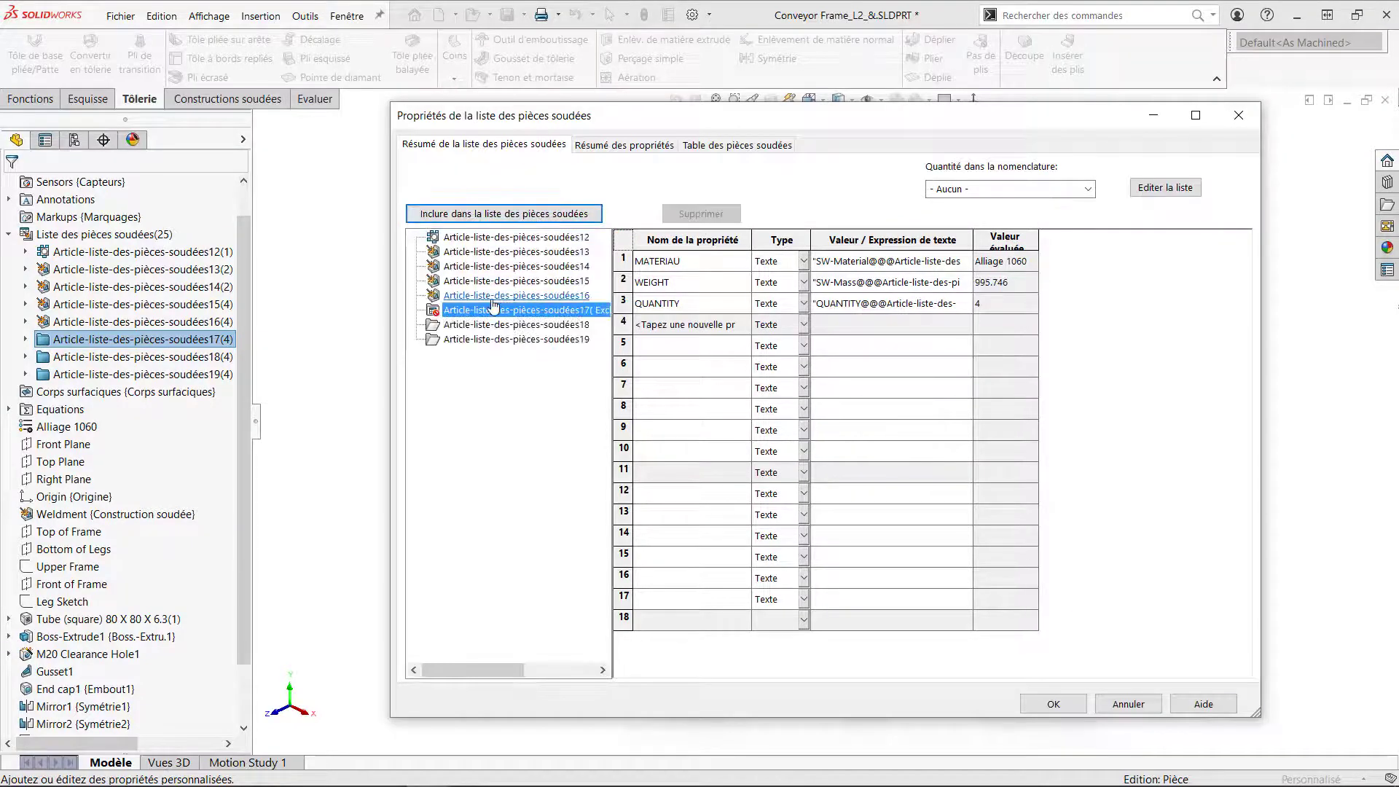
click(504, 213)
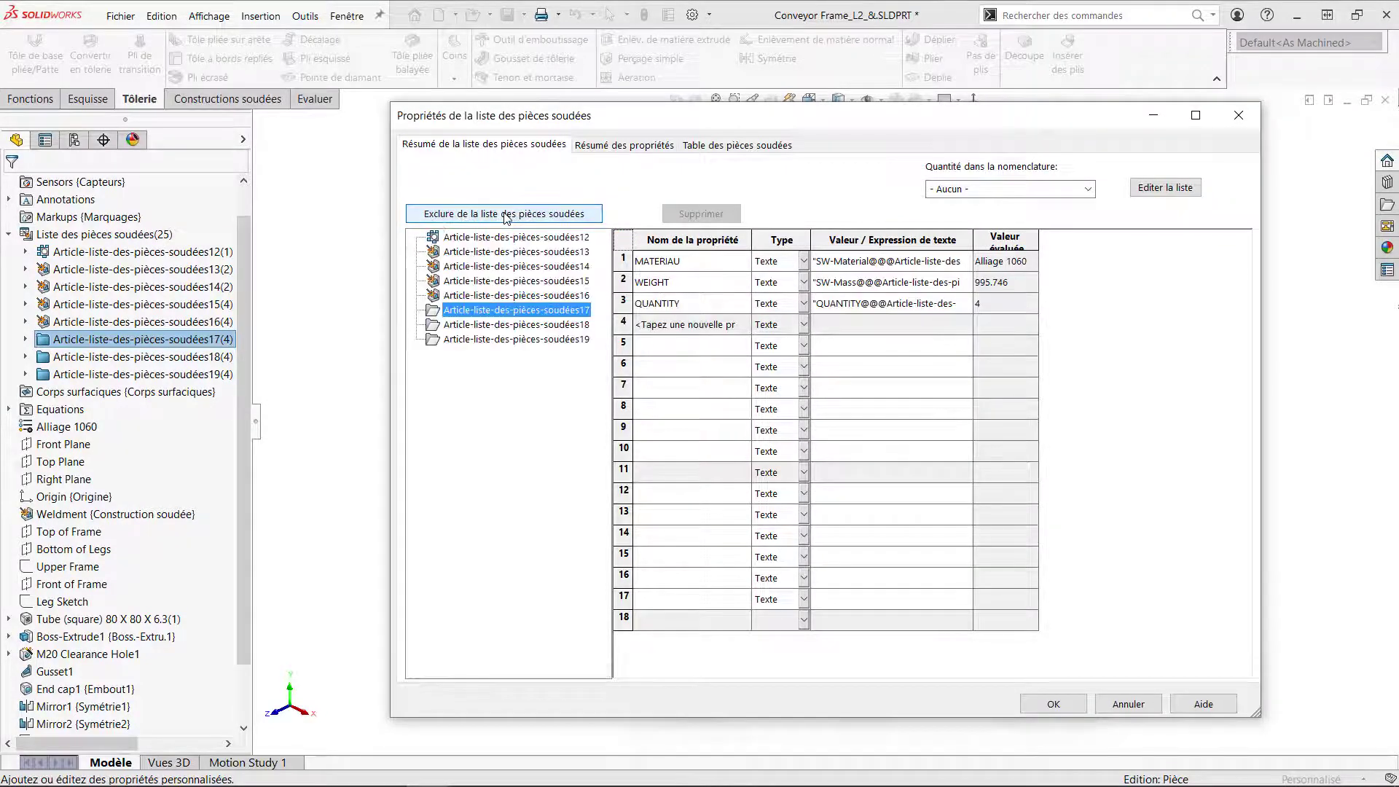
click(1053, 703)
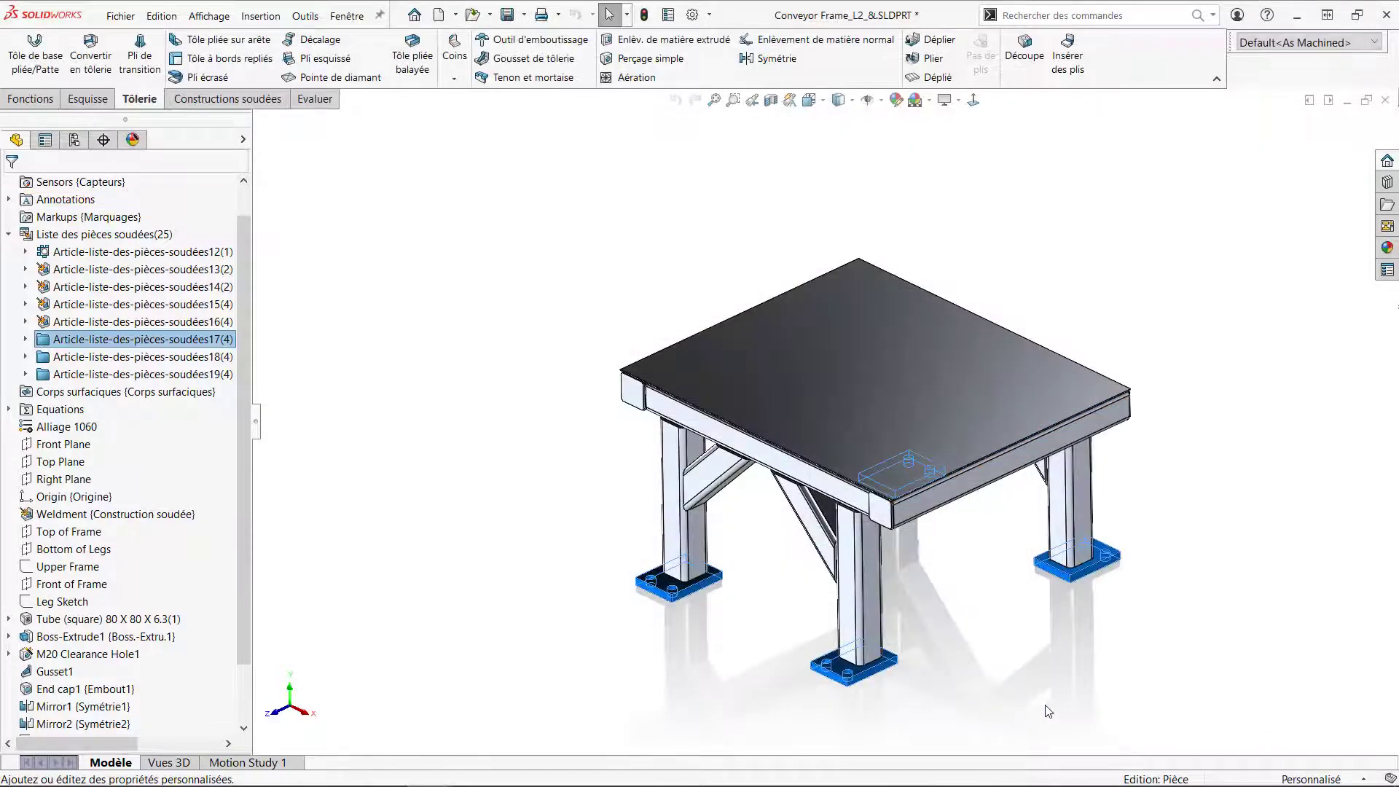
click(378, 599)
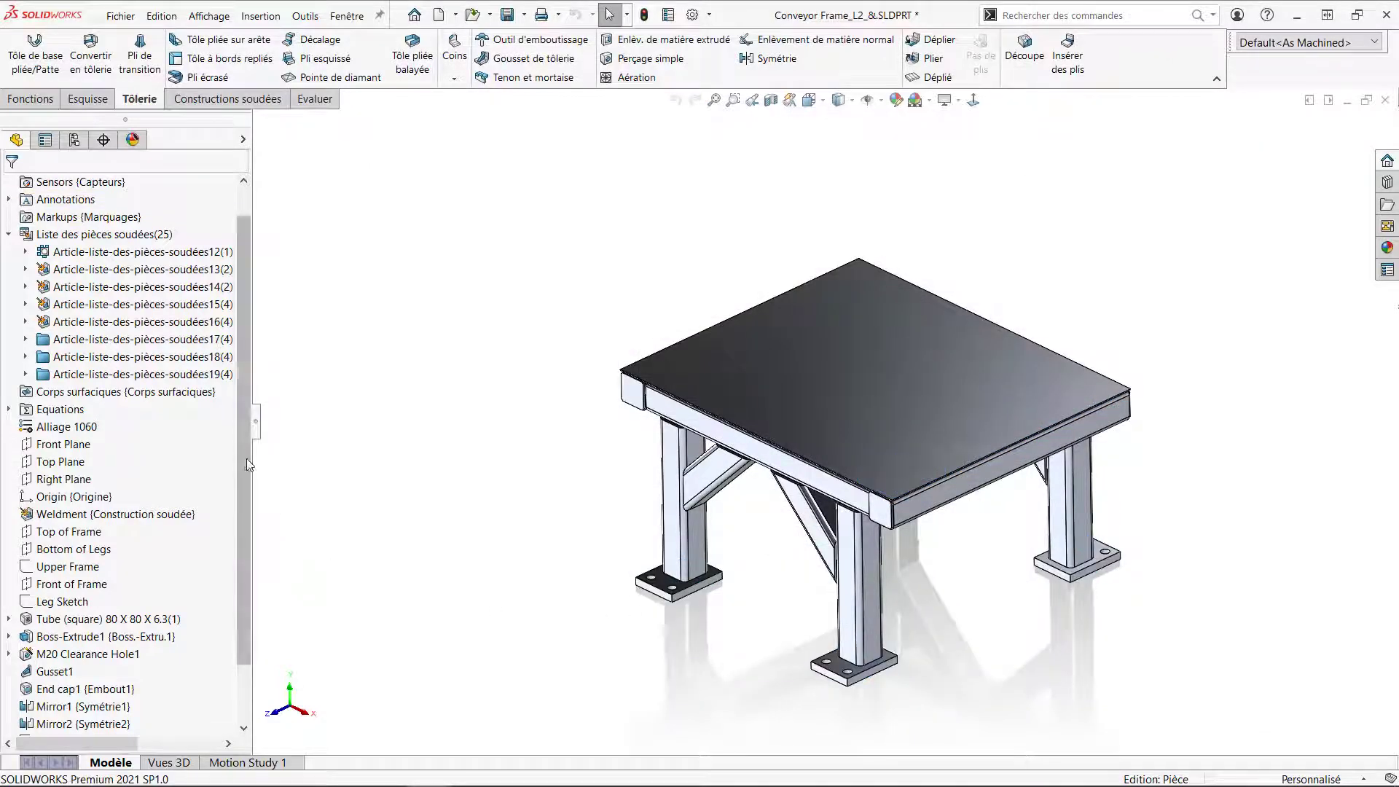
Step: Exclude the Boss-Extrude1 foot plate feature from the weldment cut list
scroll(234, 500, down, 2)
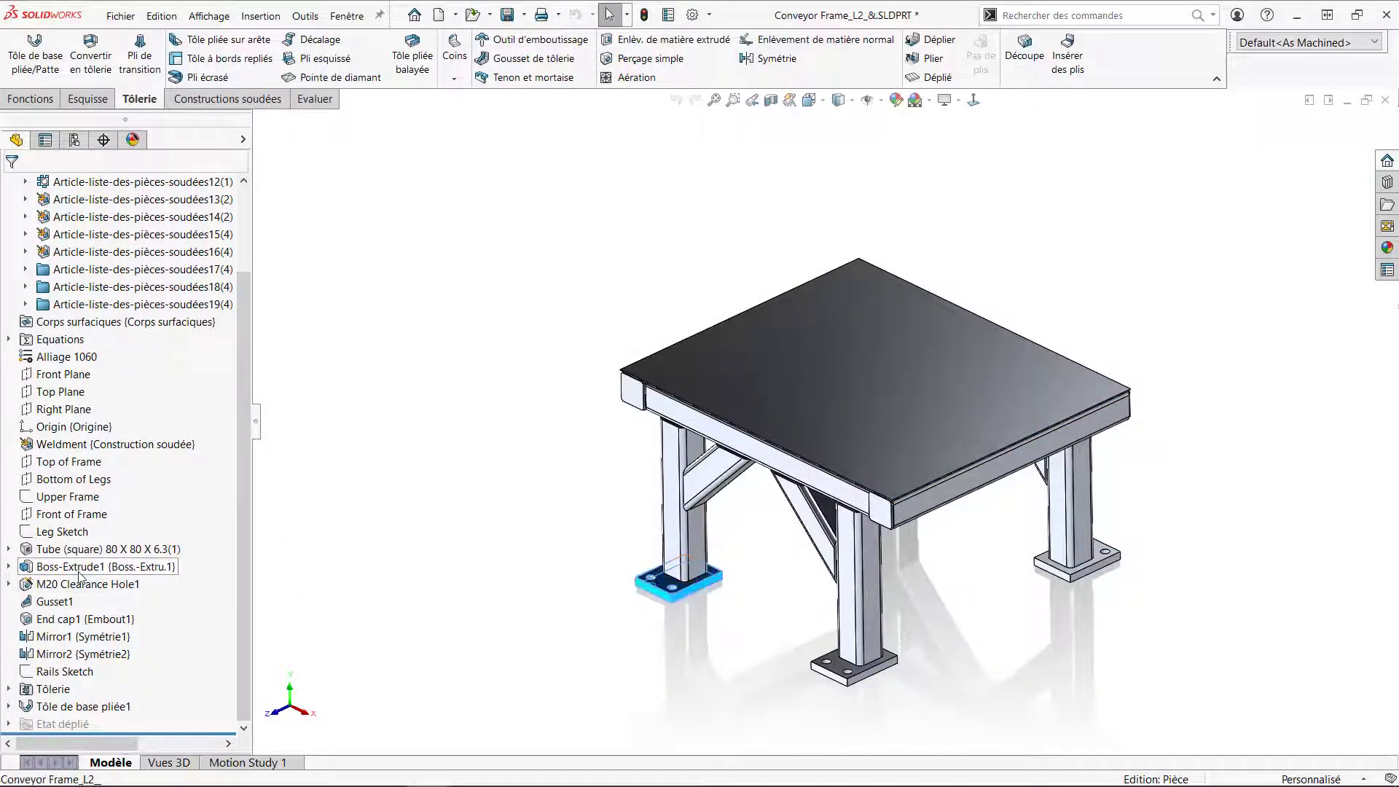
click(80, 568)
right_click(79, 573)
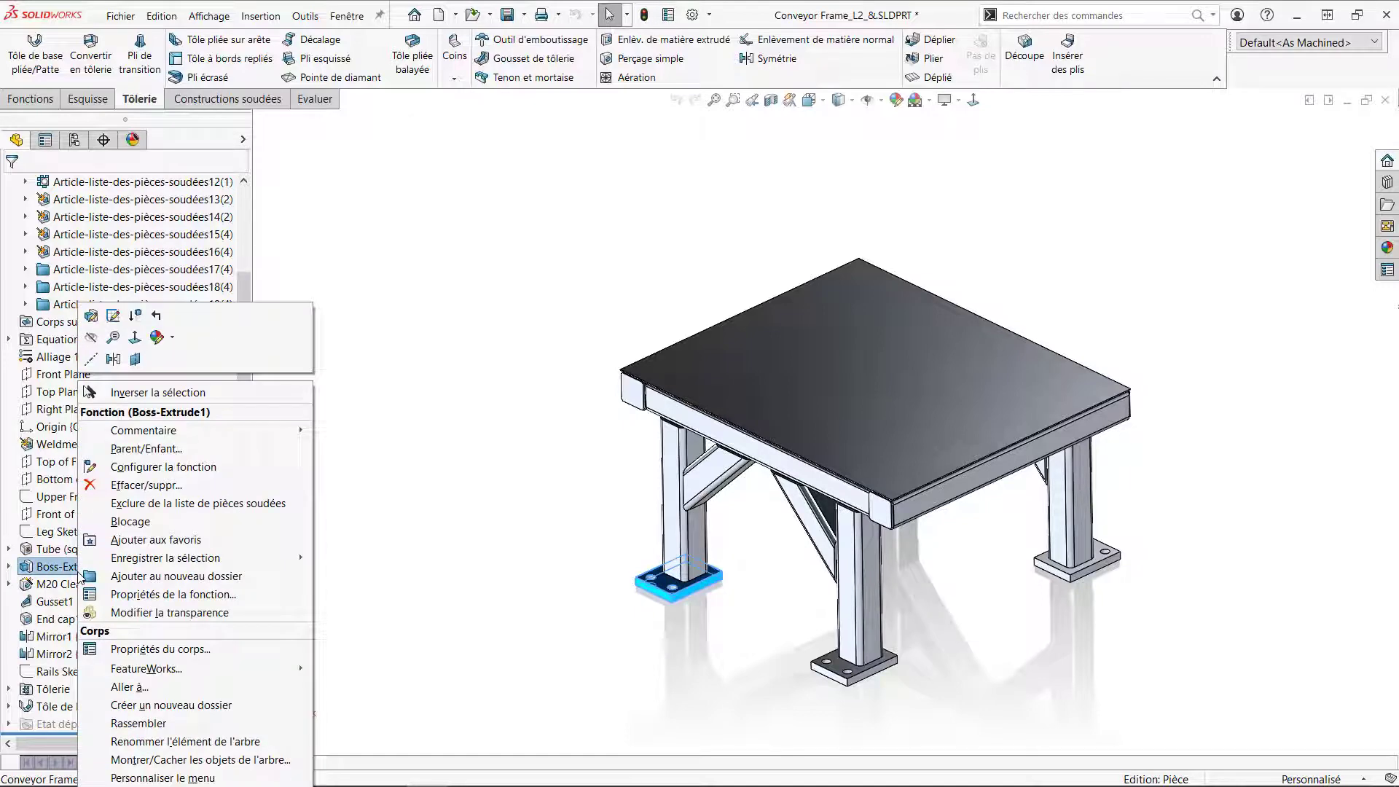
click(233, 504)
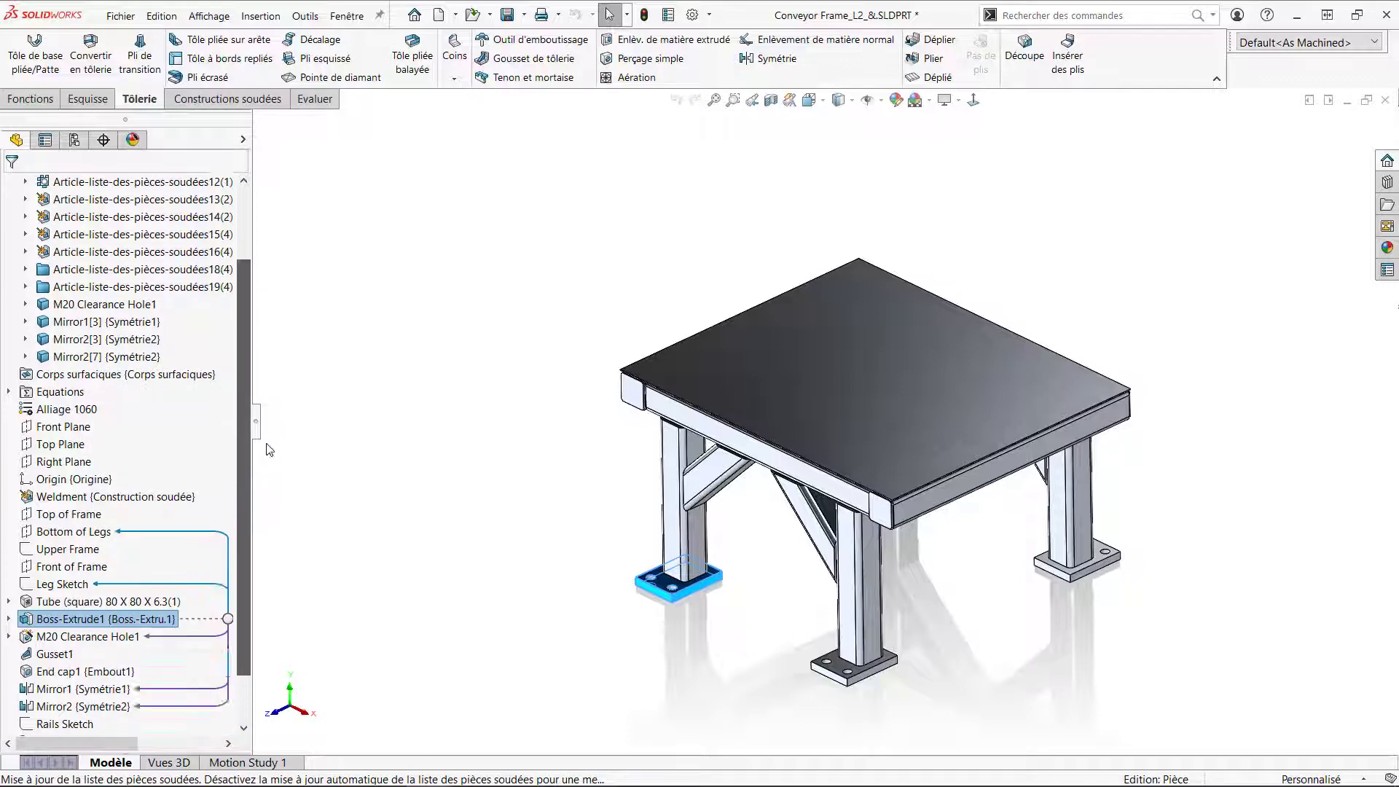
drag(270, 449, 294, 372)
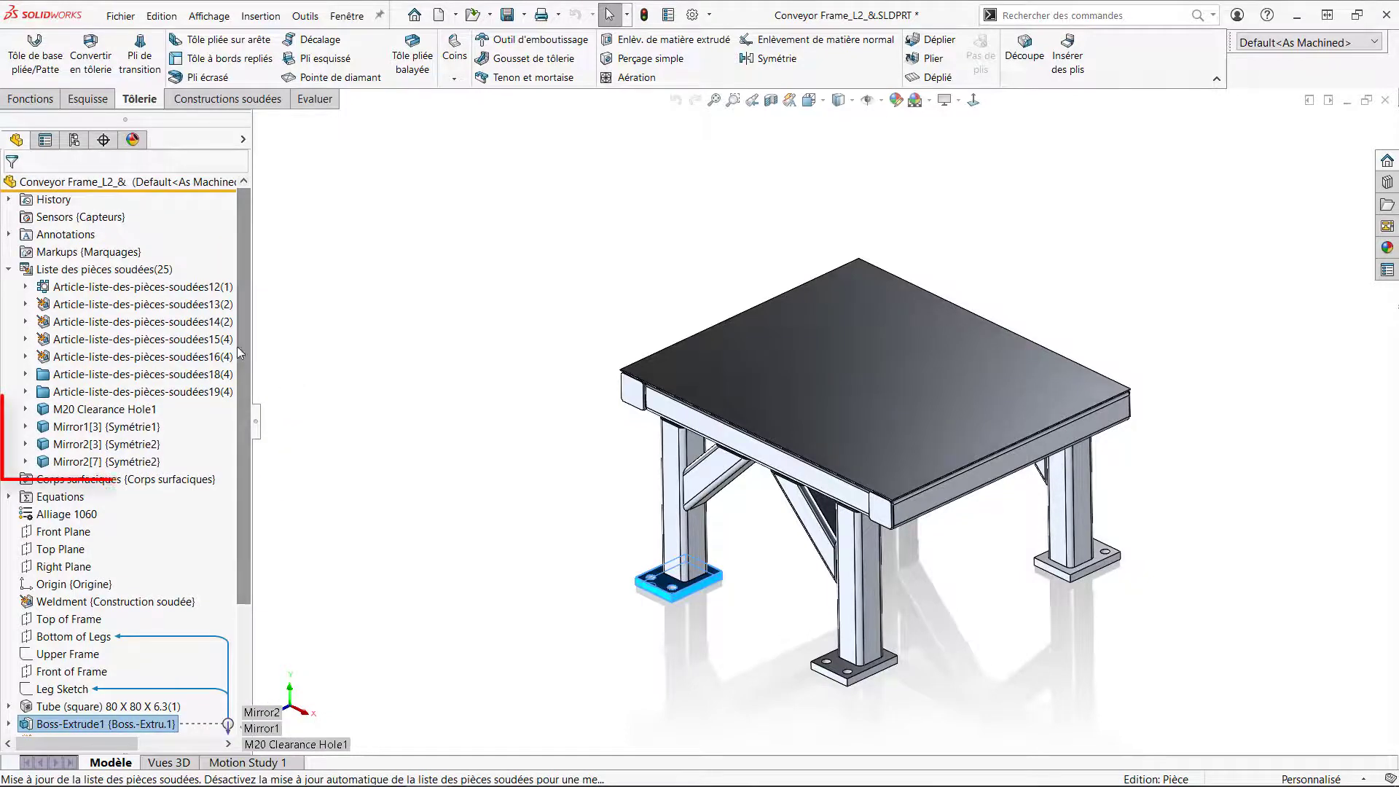
Step: Examine the properties of Article-liste-des-pièces-soudées12 and the items remaining in the cut list summary
right_click(124, 286)
click(173, 320)
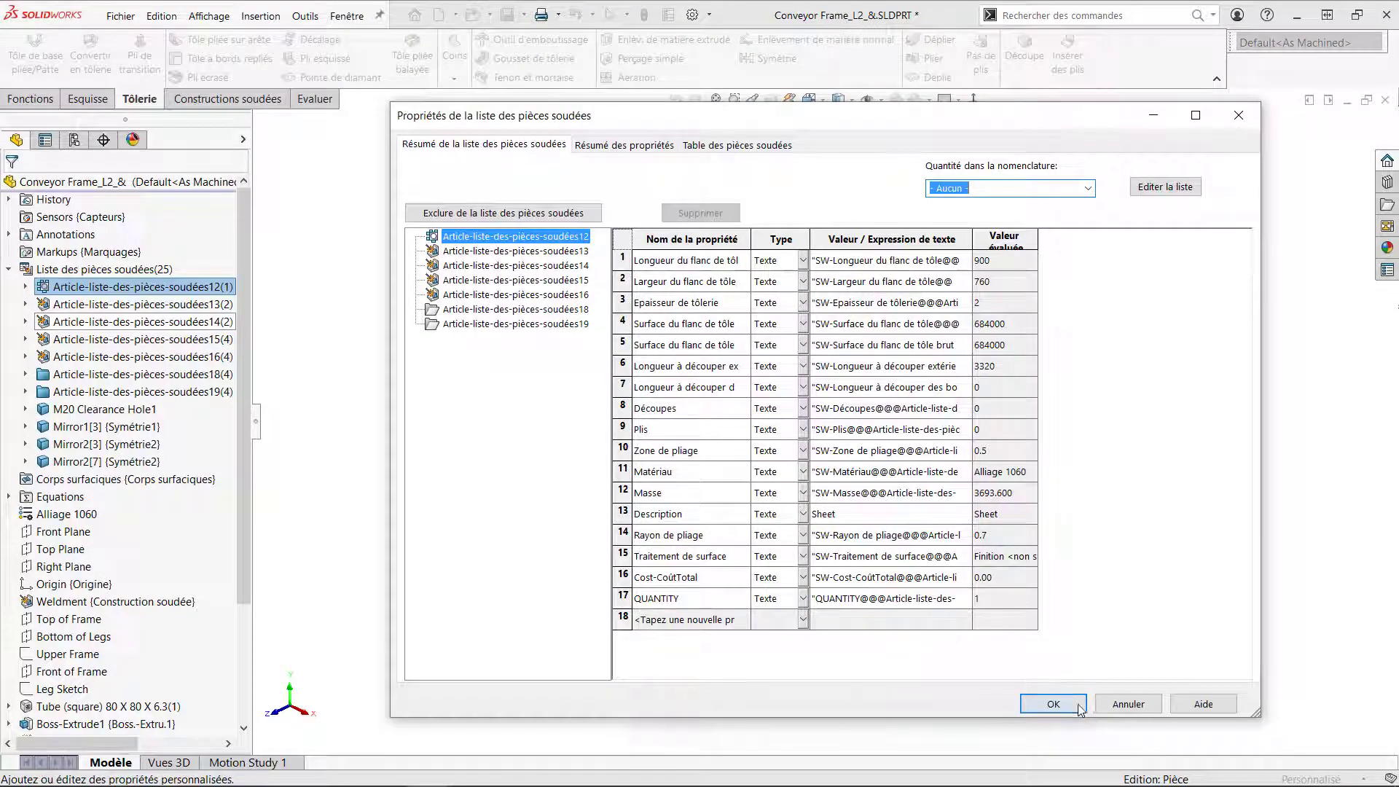
click(1053, 703)
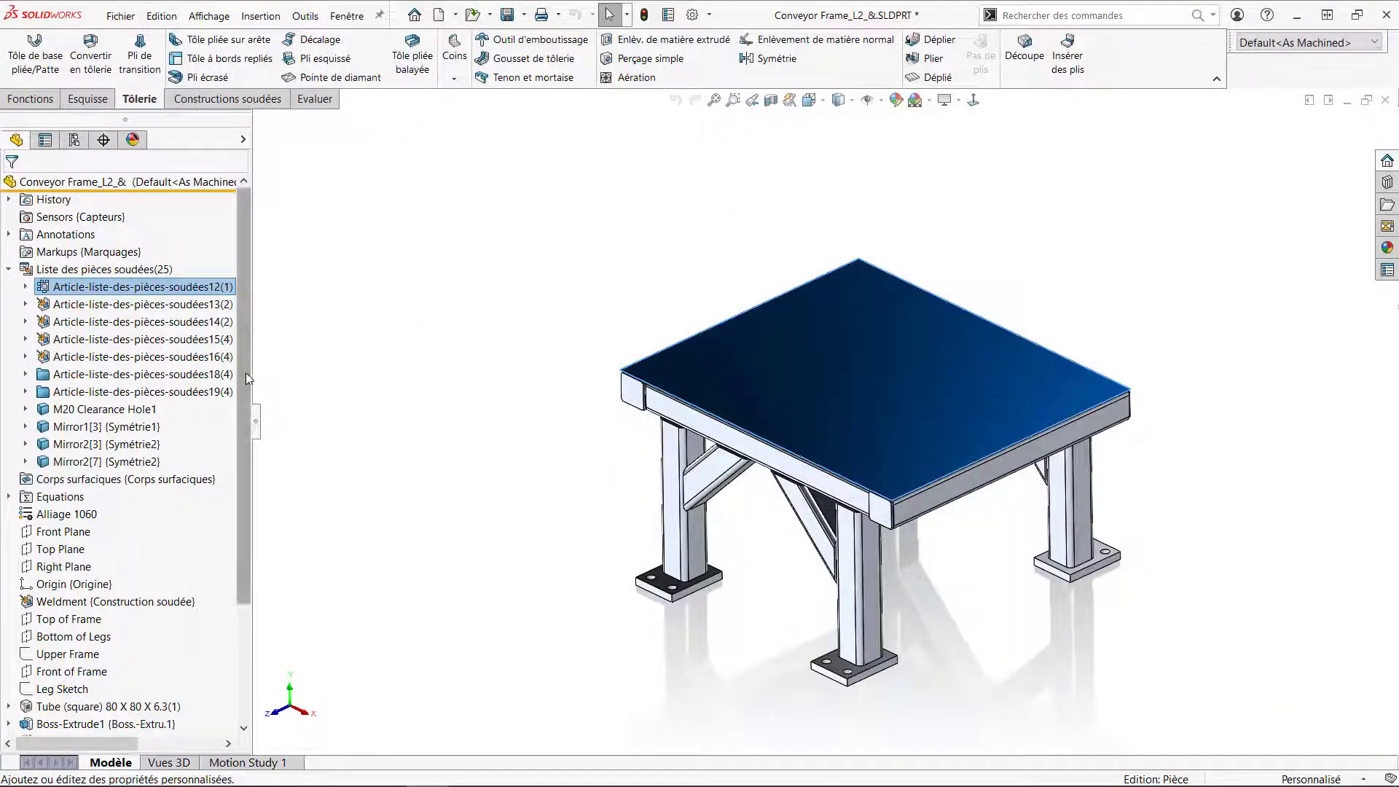
Step: Add the Boss-Extrude1 foot plate feature back to the weldment cut list
scroll(237, 453, down, 3)
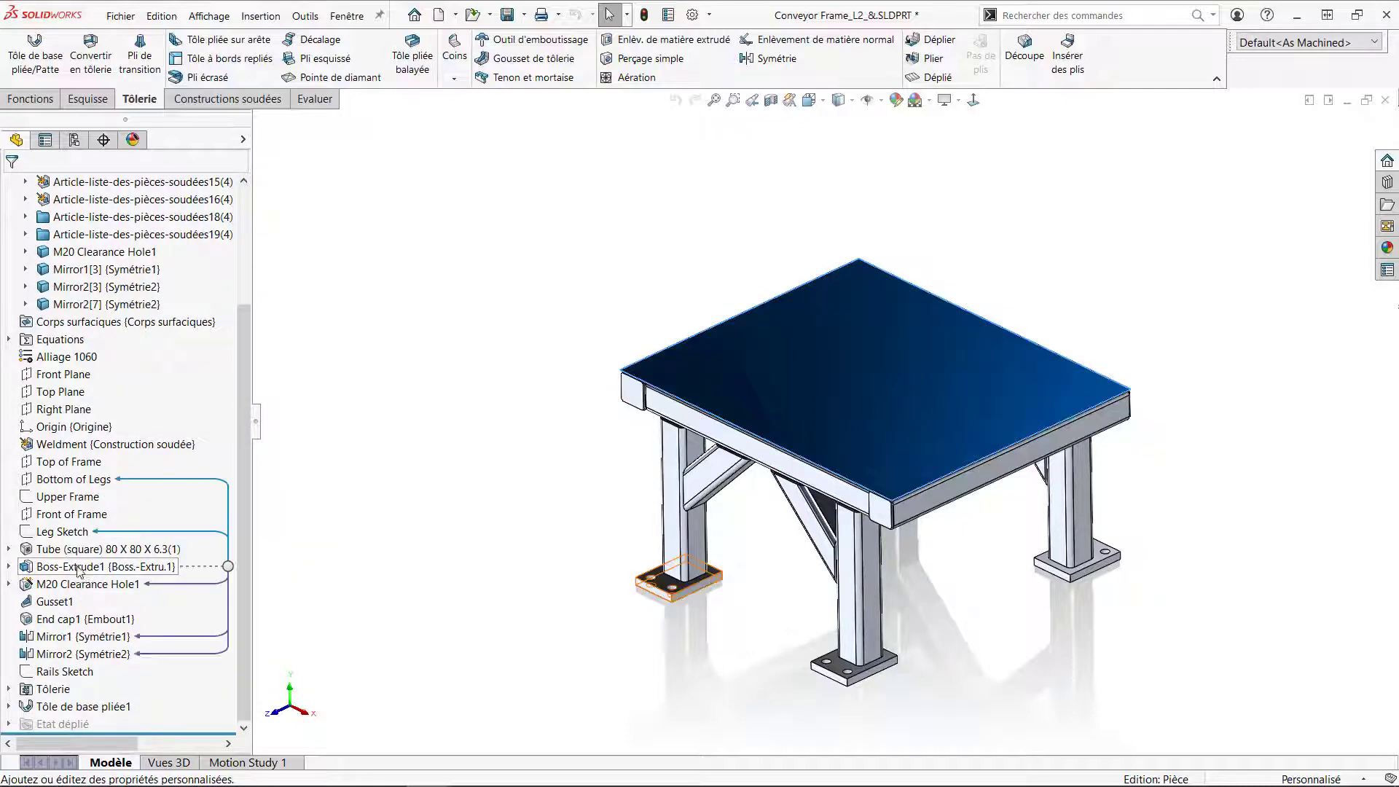
right_click(78, 569)
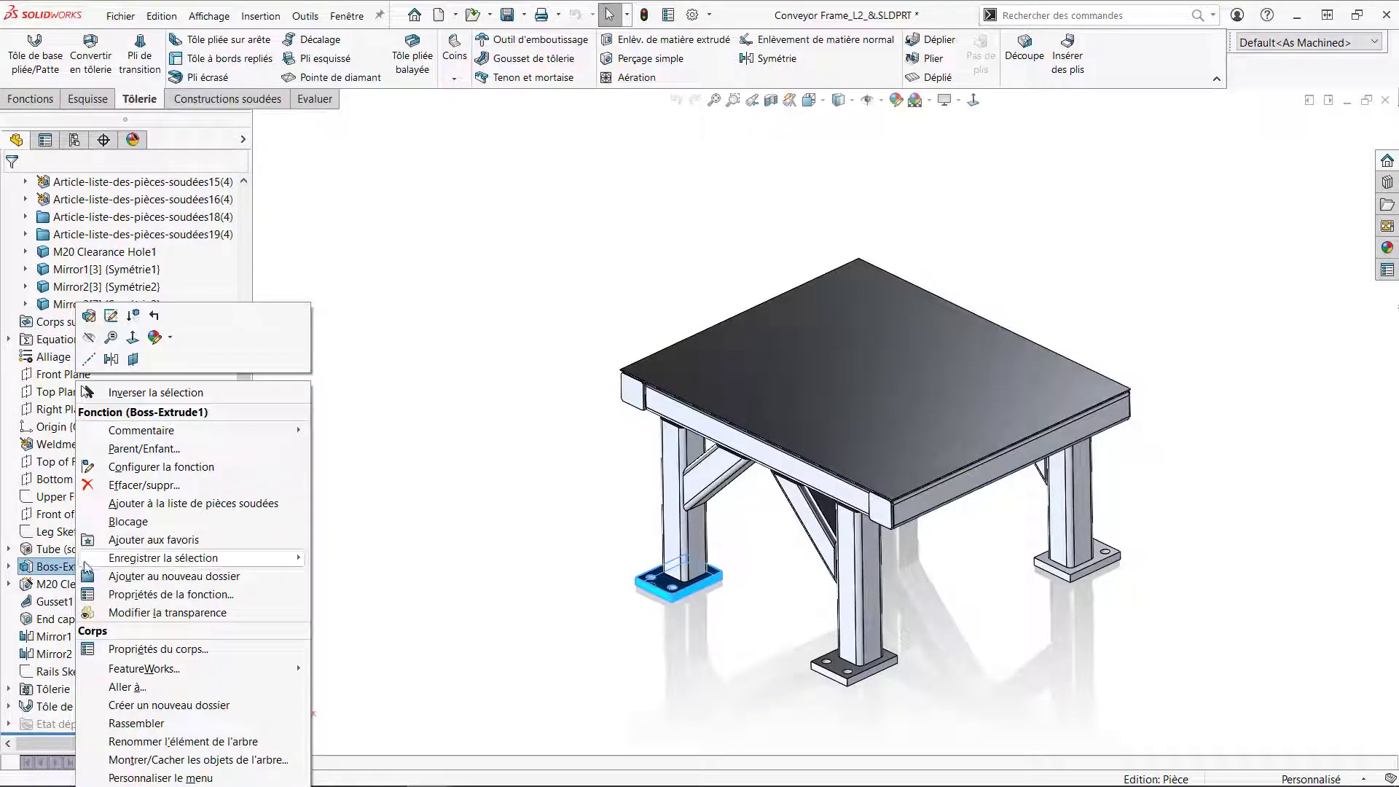
click(284, 504)
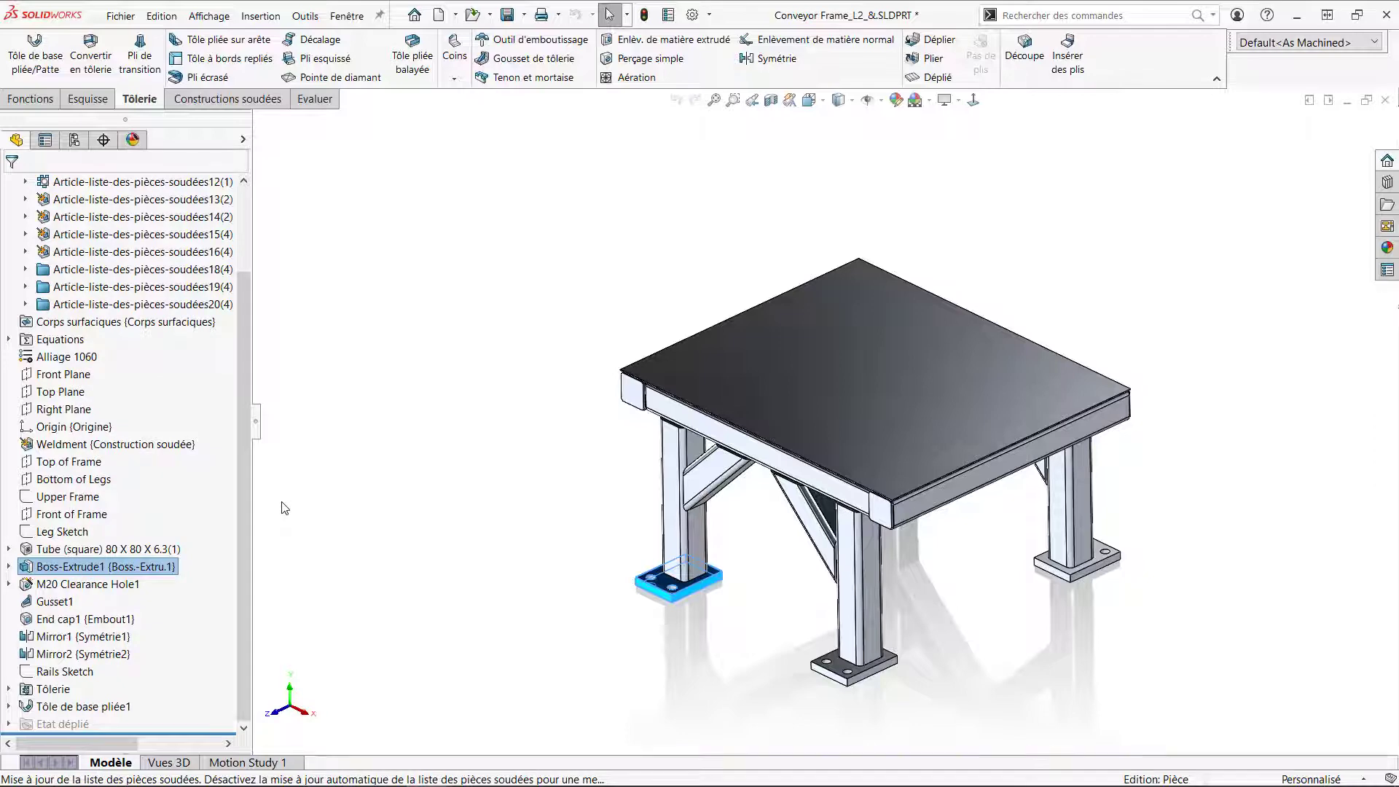
drag(246, 470, 288, 352)
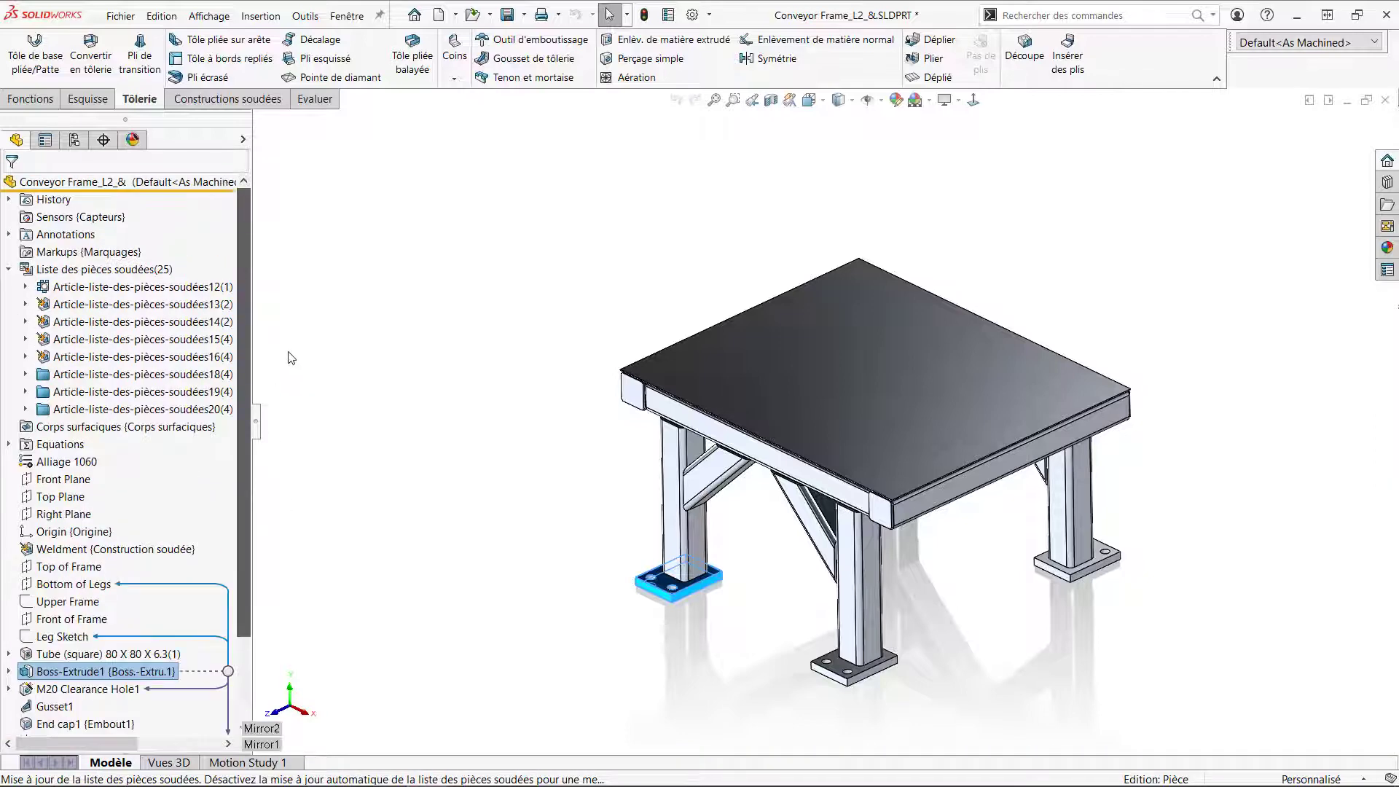
click(437, 339)
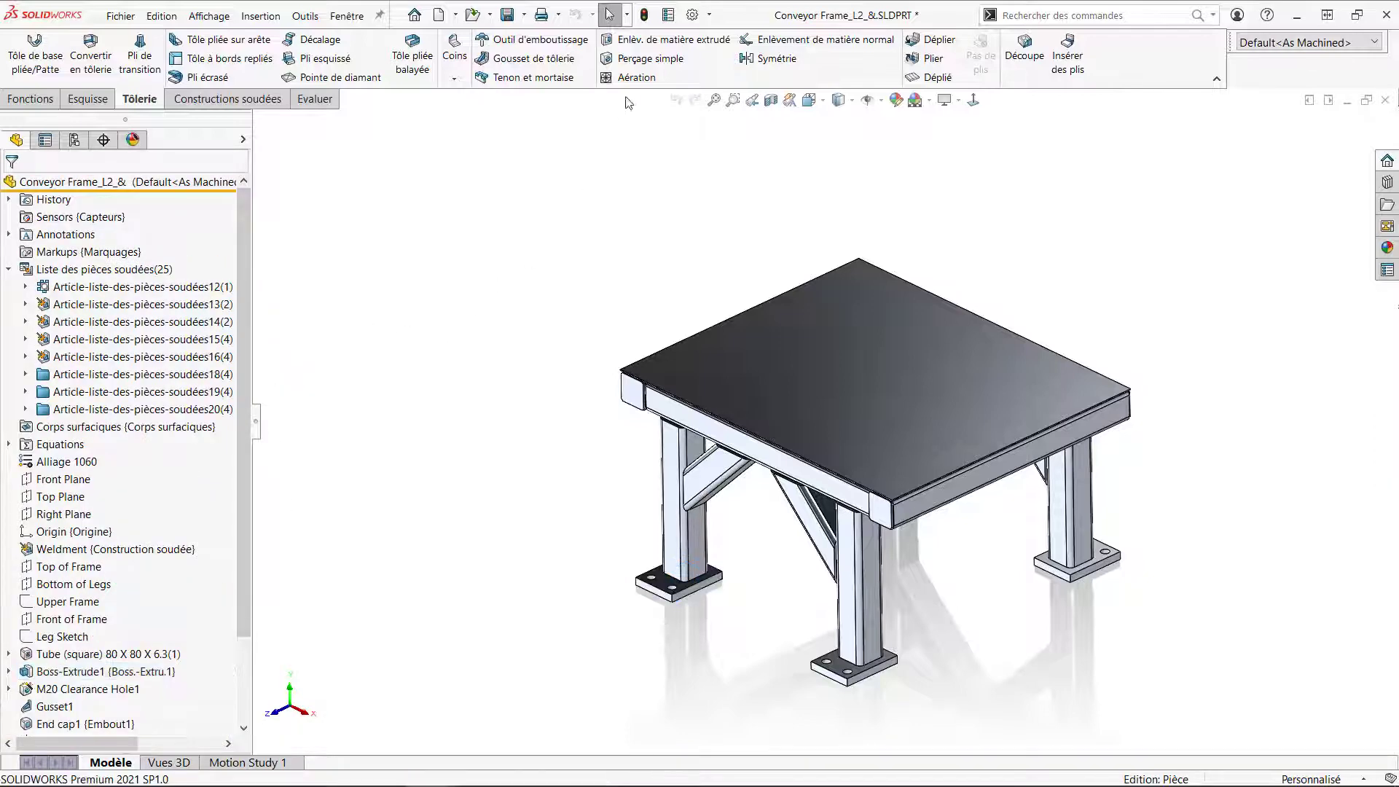
Step: Enable renaming cut list folders with the description property value in the document's weldment options, and widen the feature tree
click(692, 15)
click(493, 147)
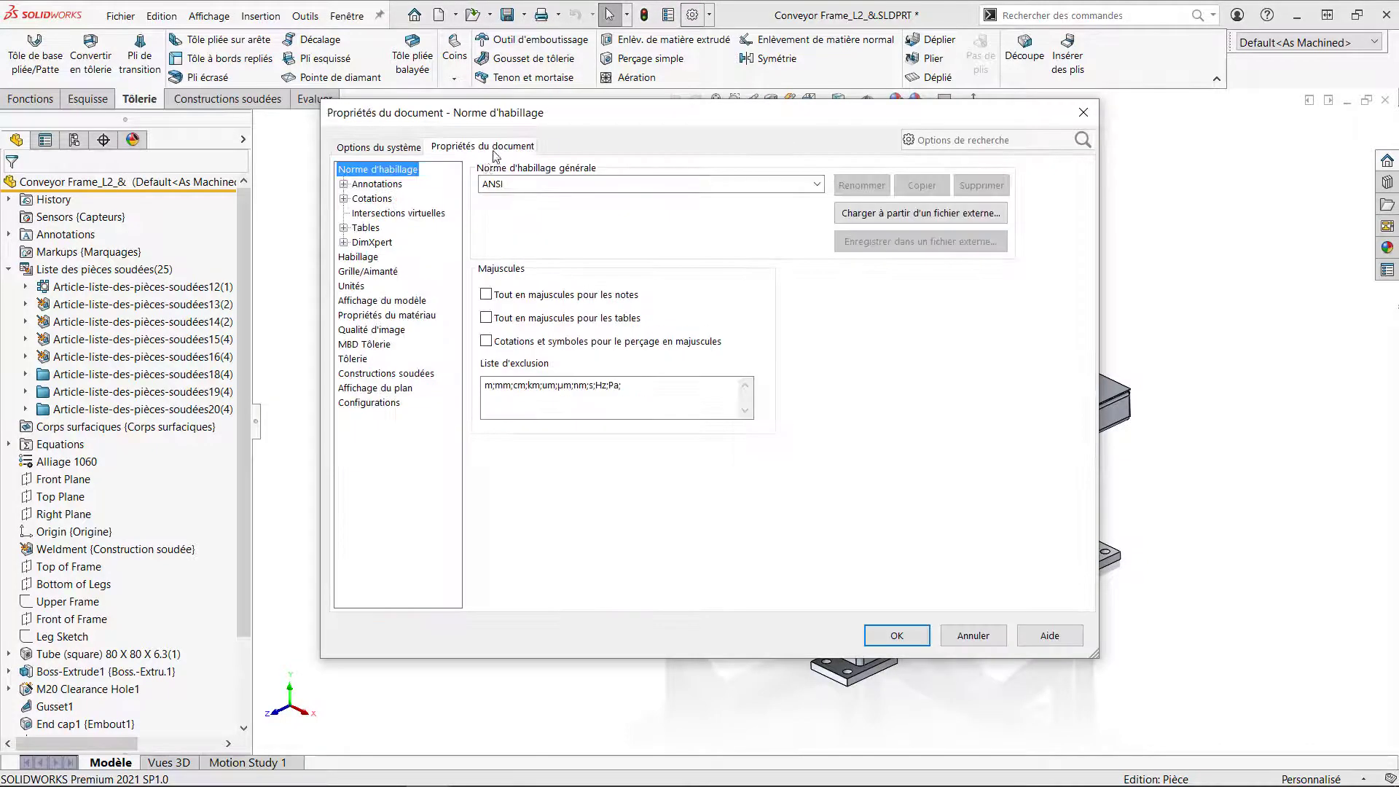
click(378, 374)
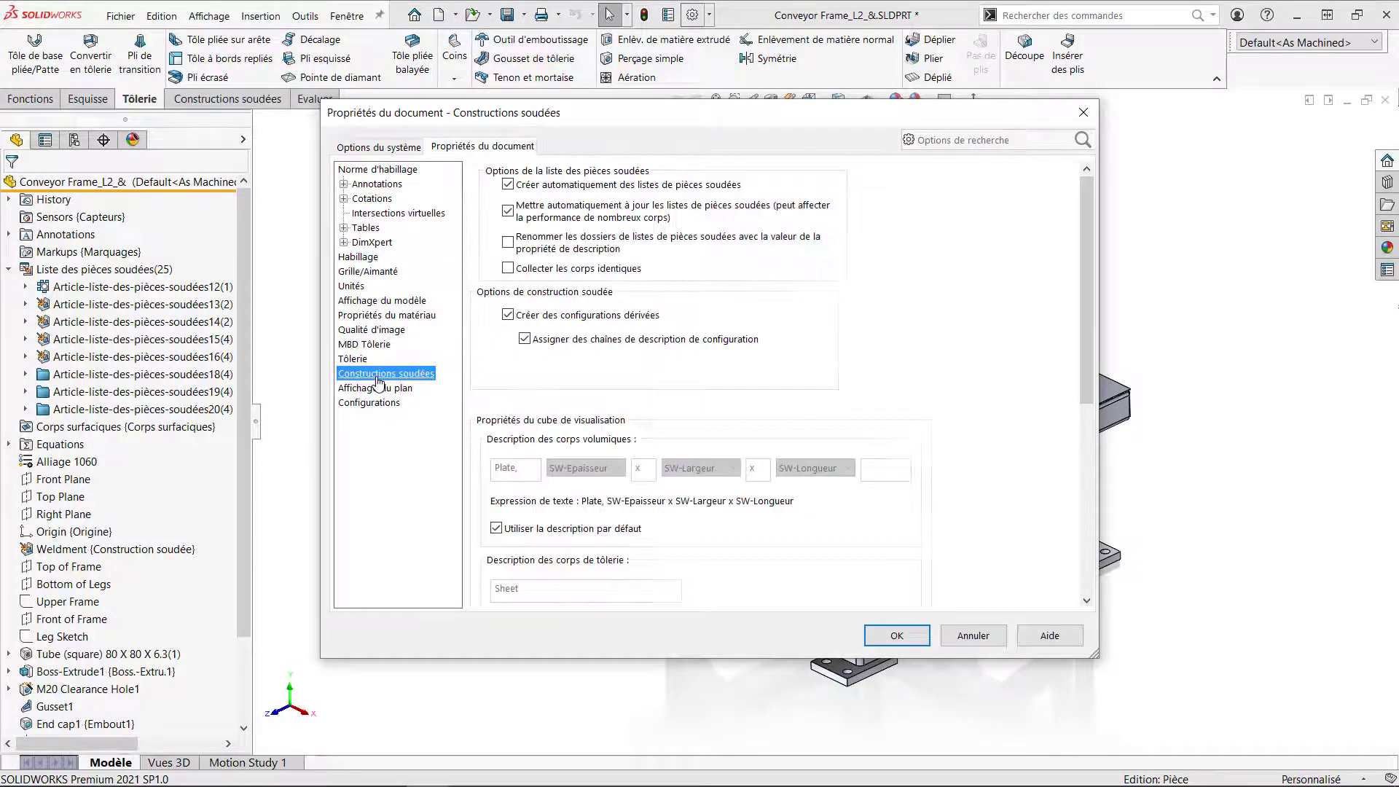
click(509, 245)
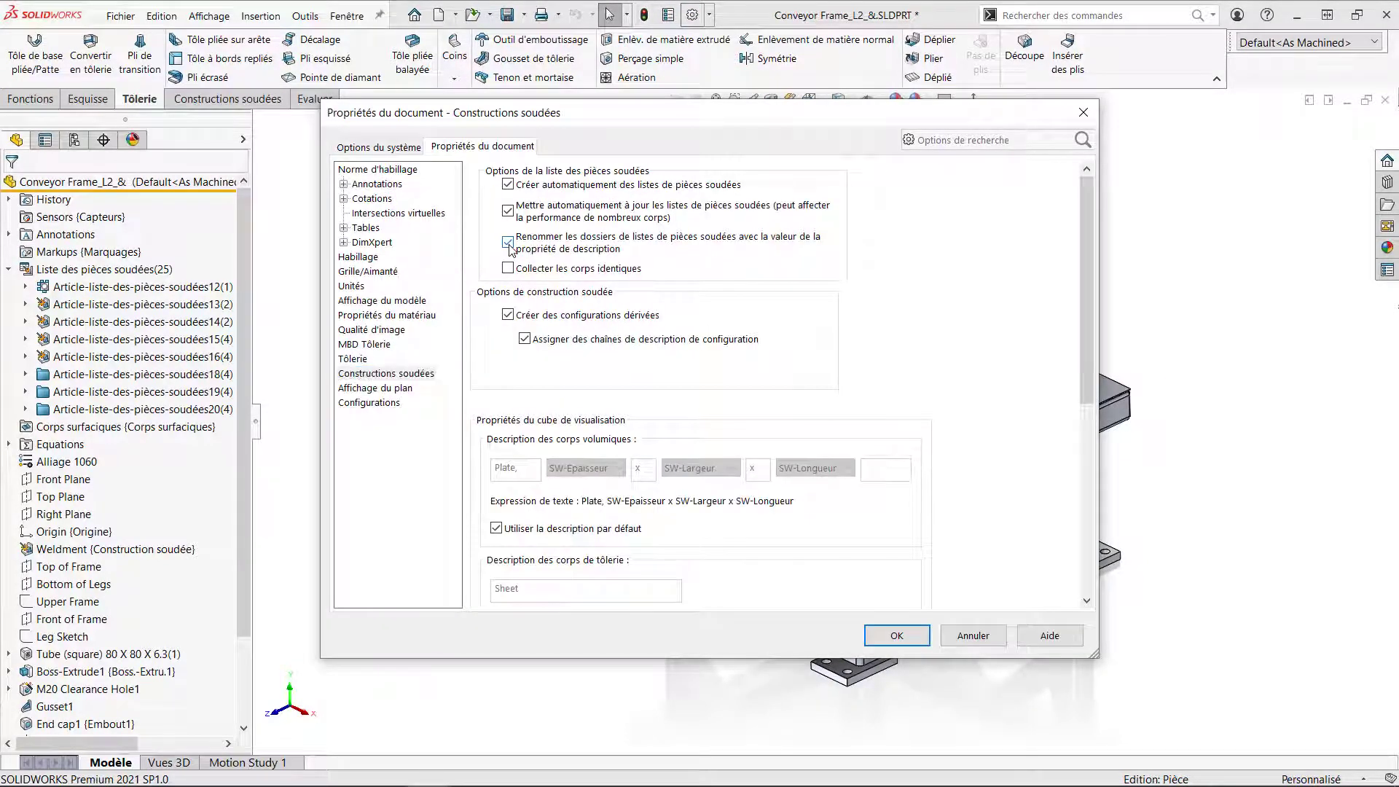
click(896, 635)
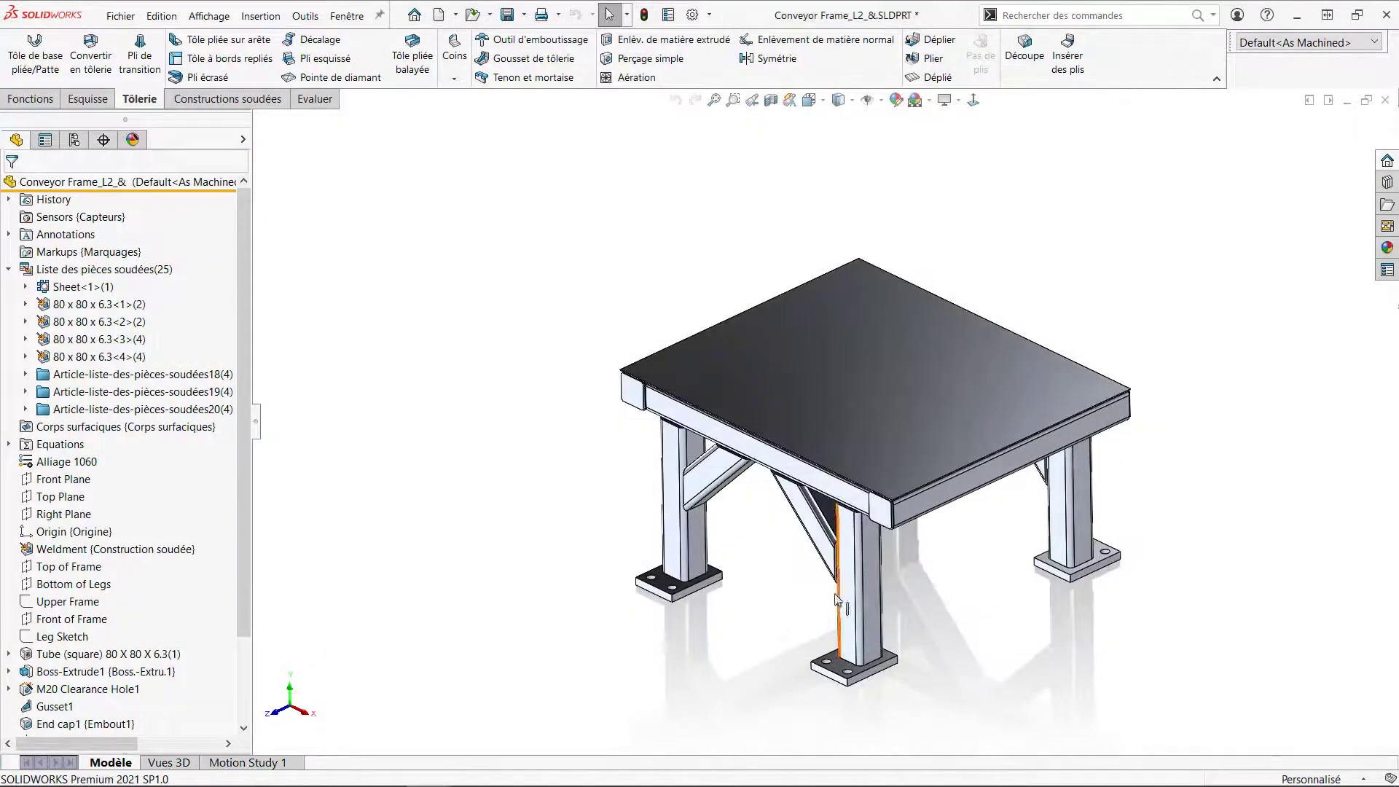
drag(255, 423, 288, 422)
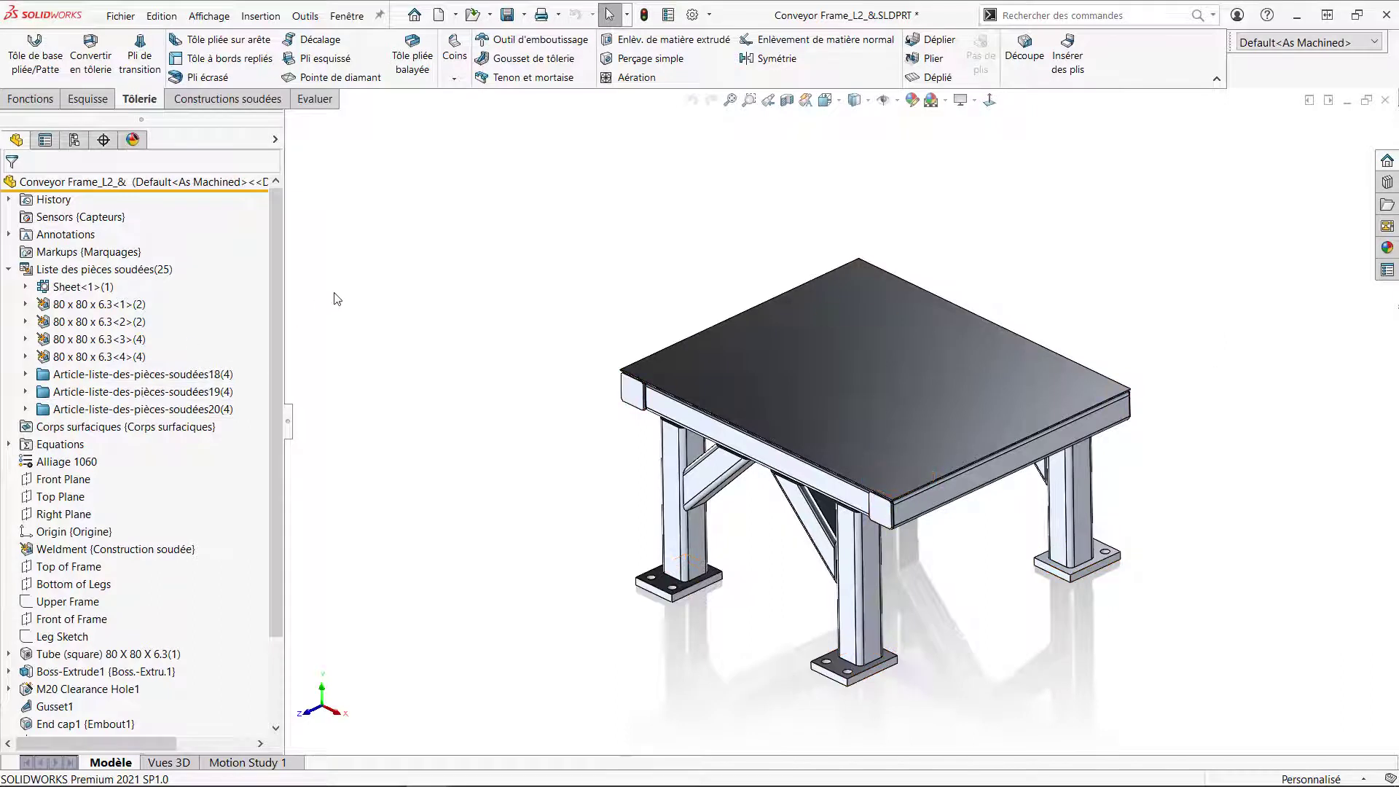
Step: Rename the foot plates' cut list item Article-liste-des-pièces-soudées20 as "Pieds"
click(142, 410)
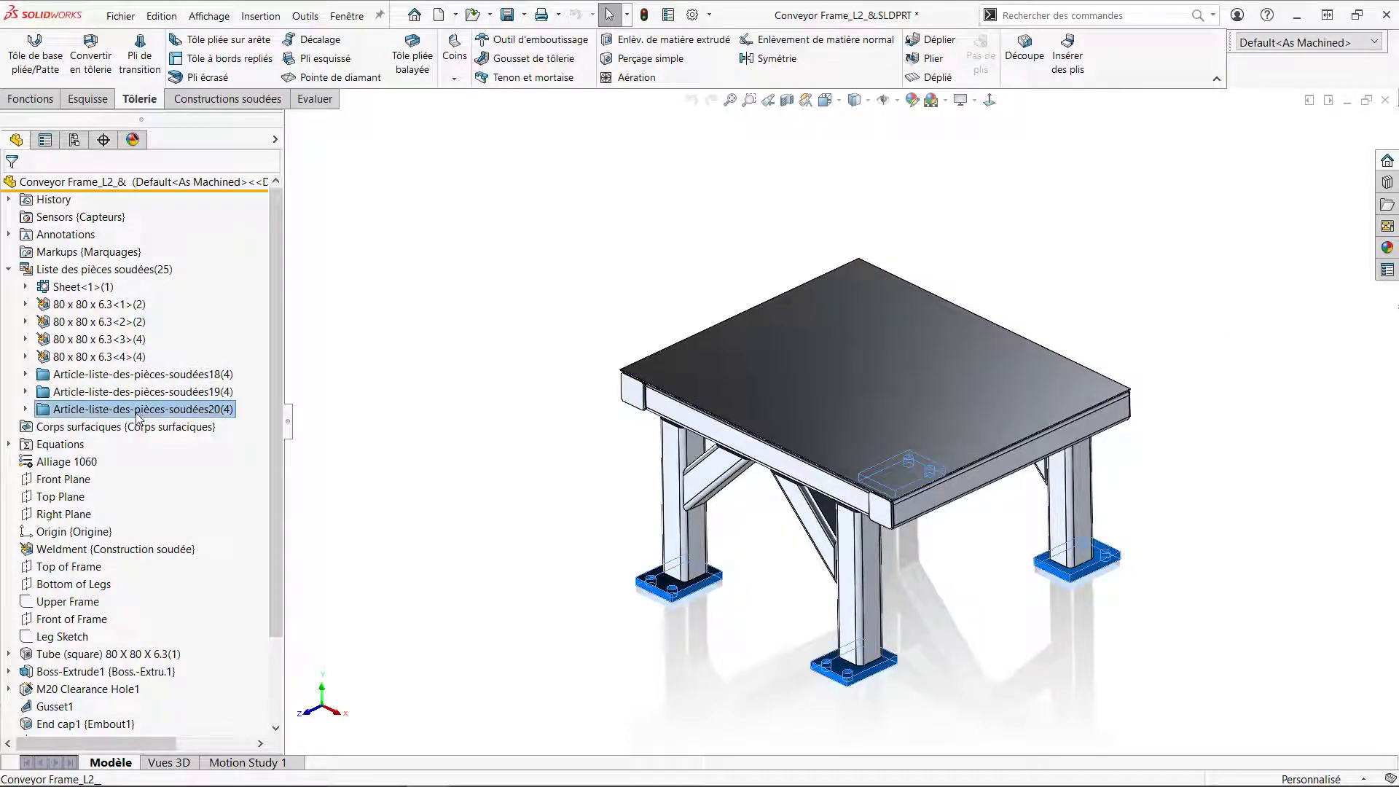
right_click(137, 416)
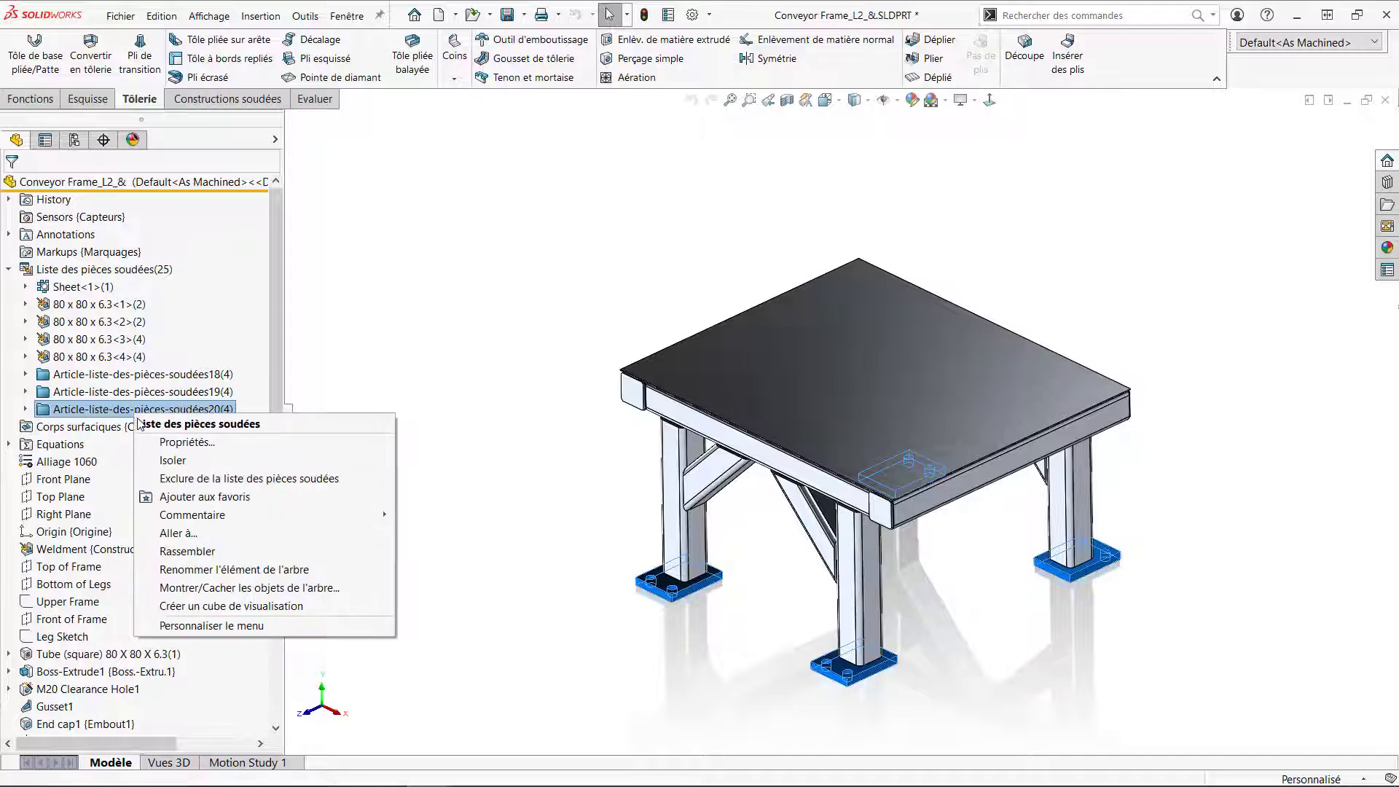
click(215, 570)
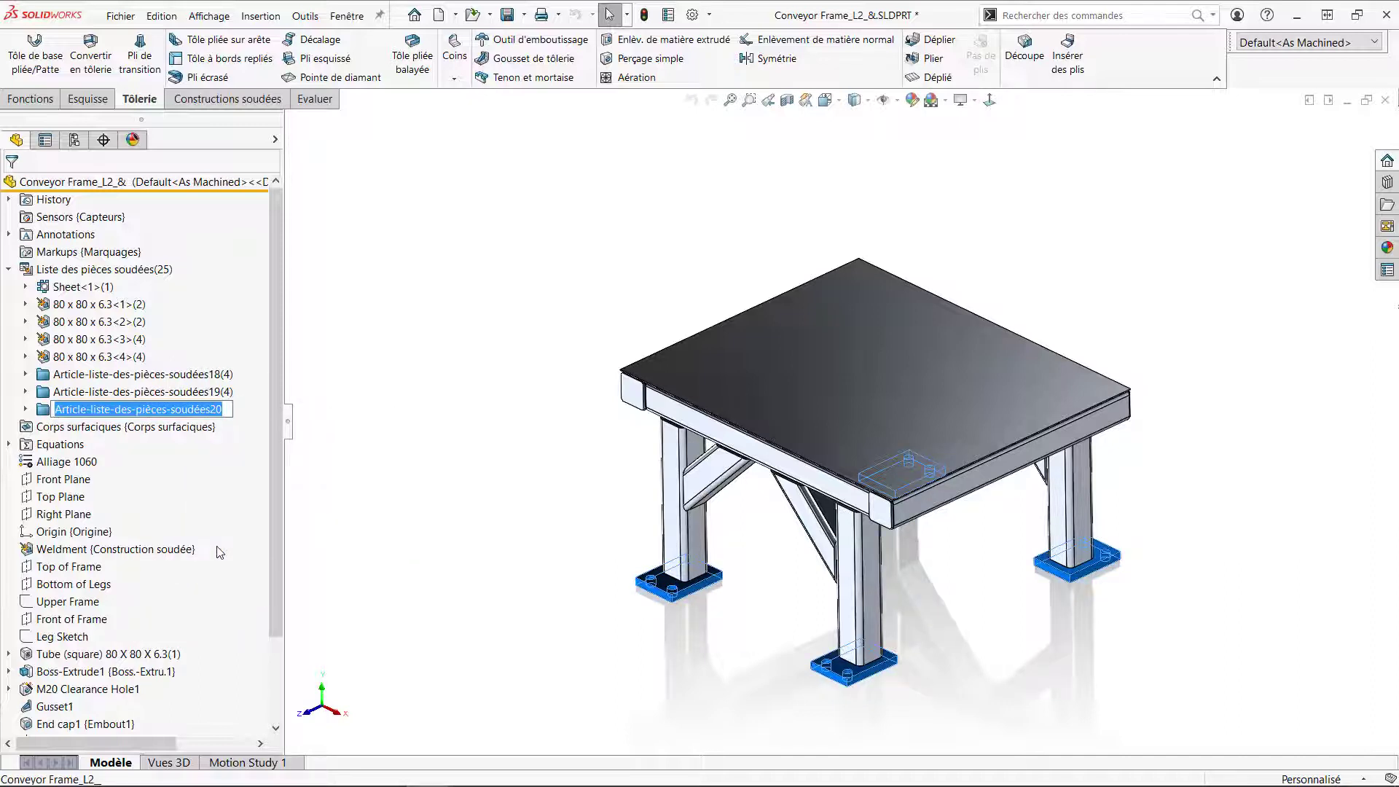
text(Pl)
text(eds)
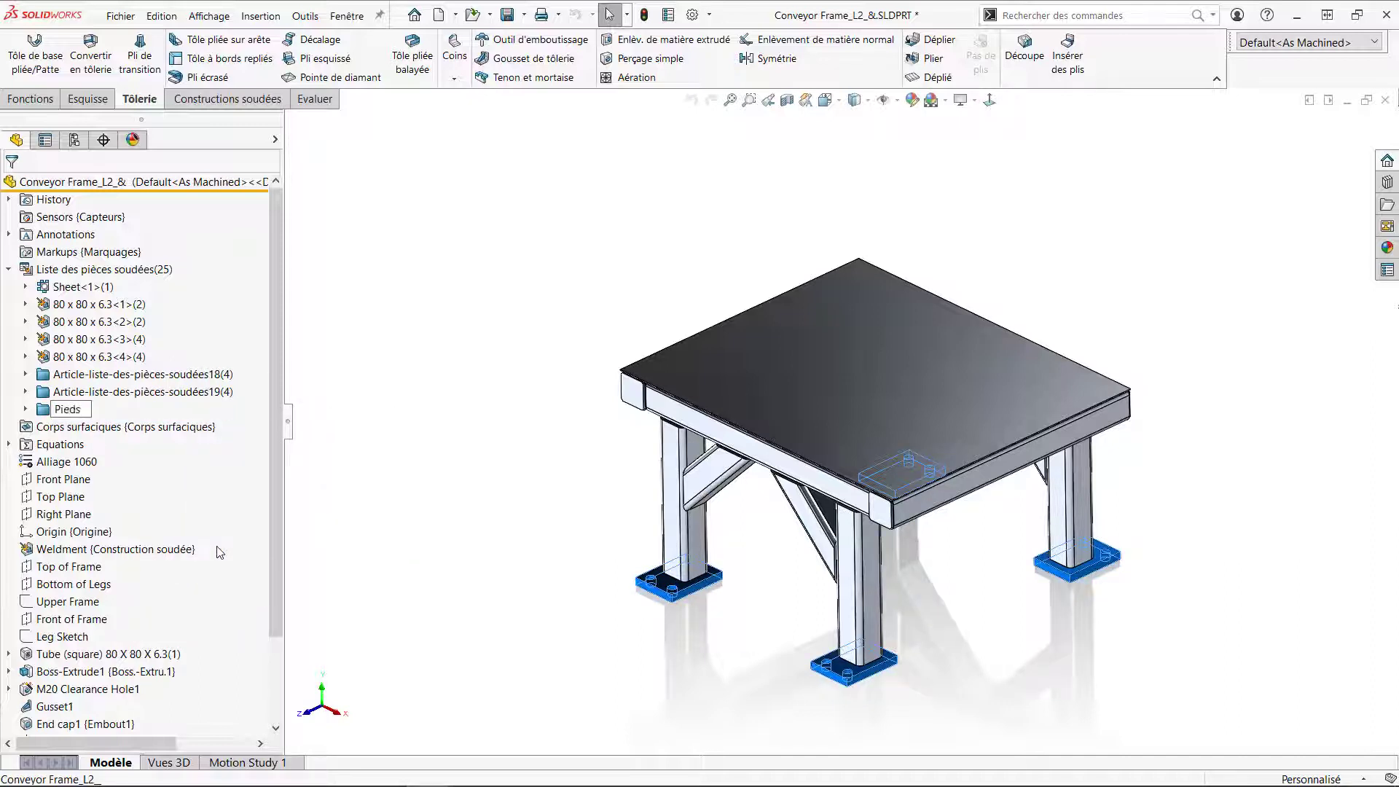
key(Return)
click(379, 426)
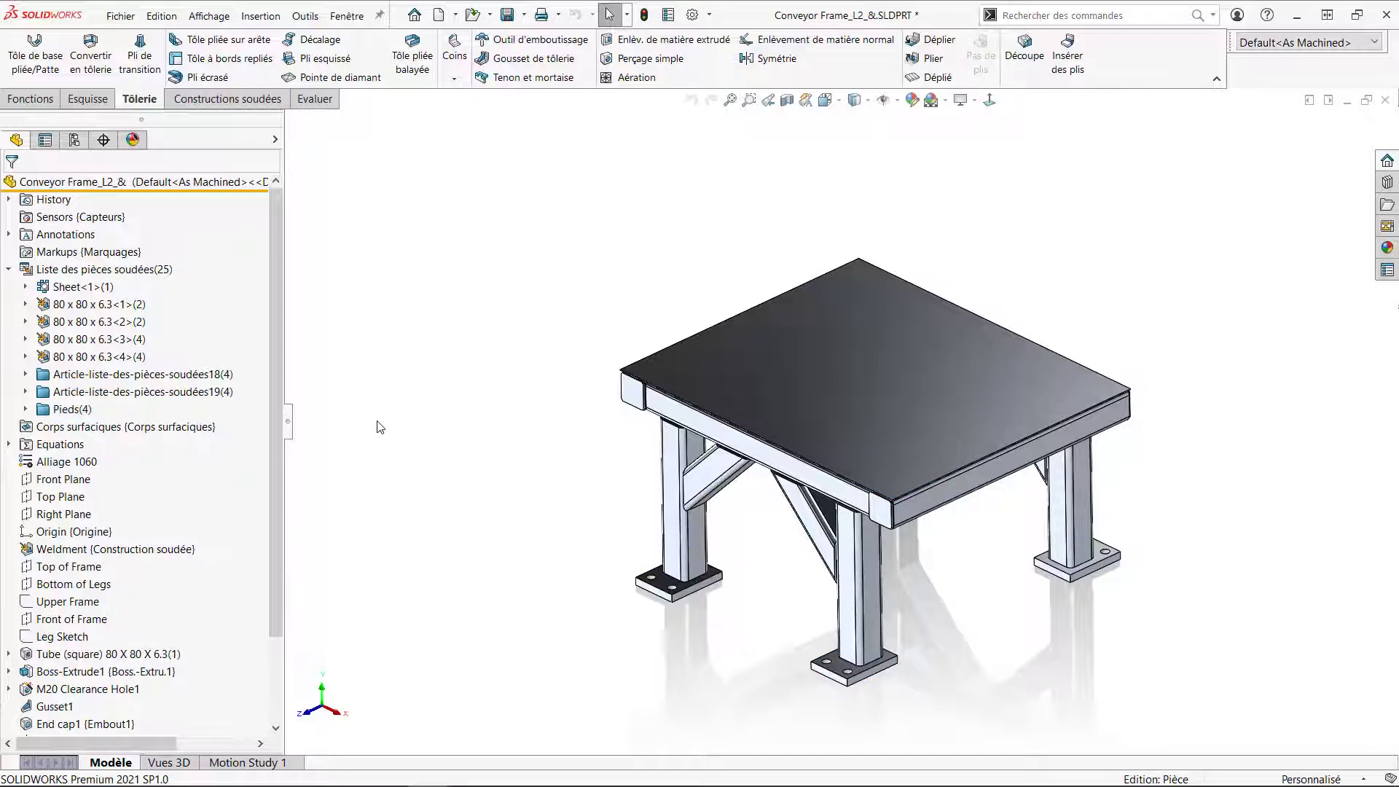
Step: Create bounding boxes for the whole weldment cut list
right_click(87, 375)
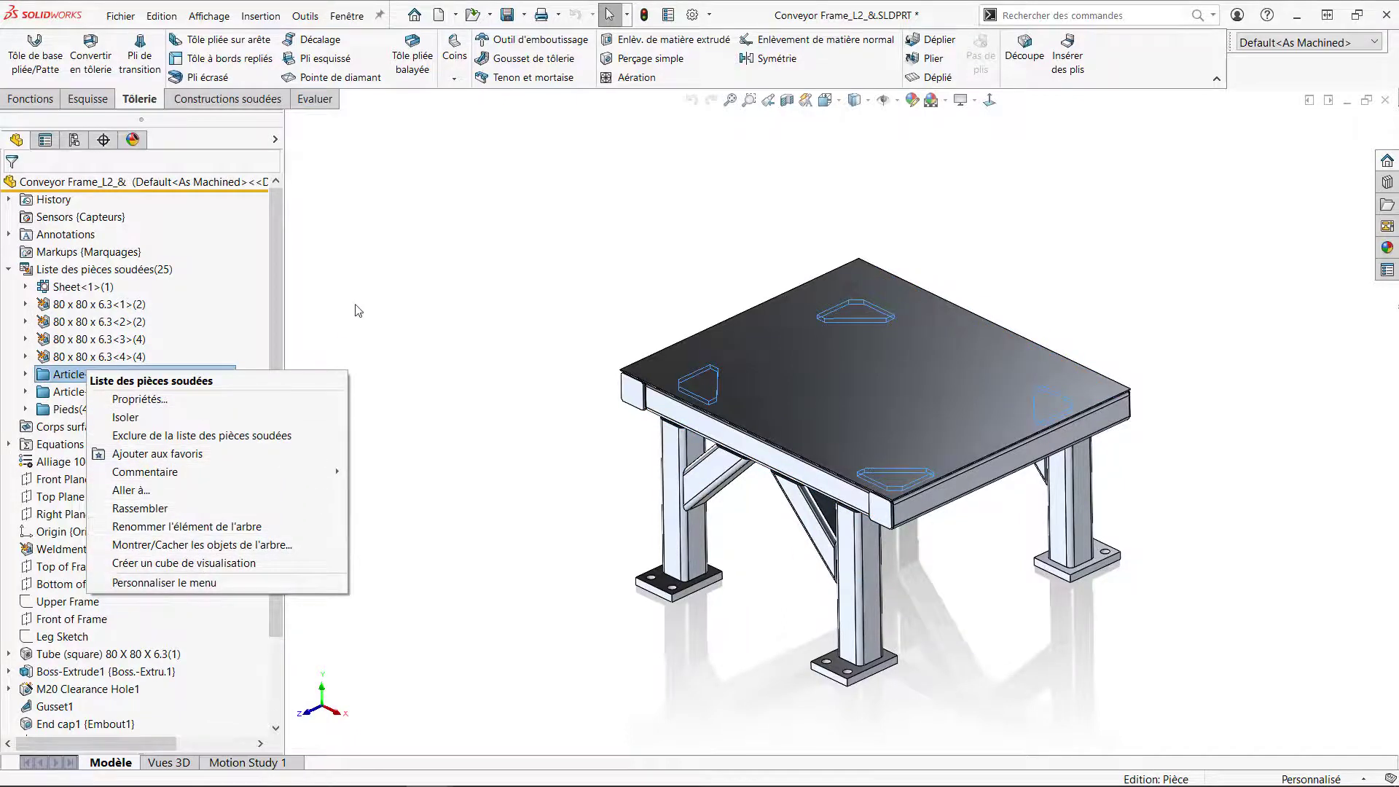
click(314, 300)
click(137, 270)
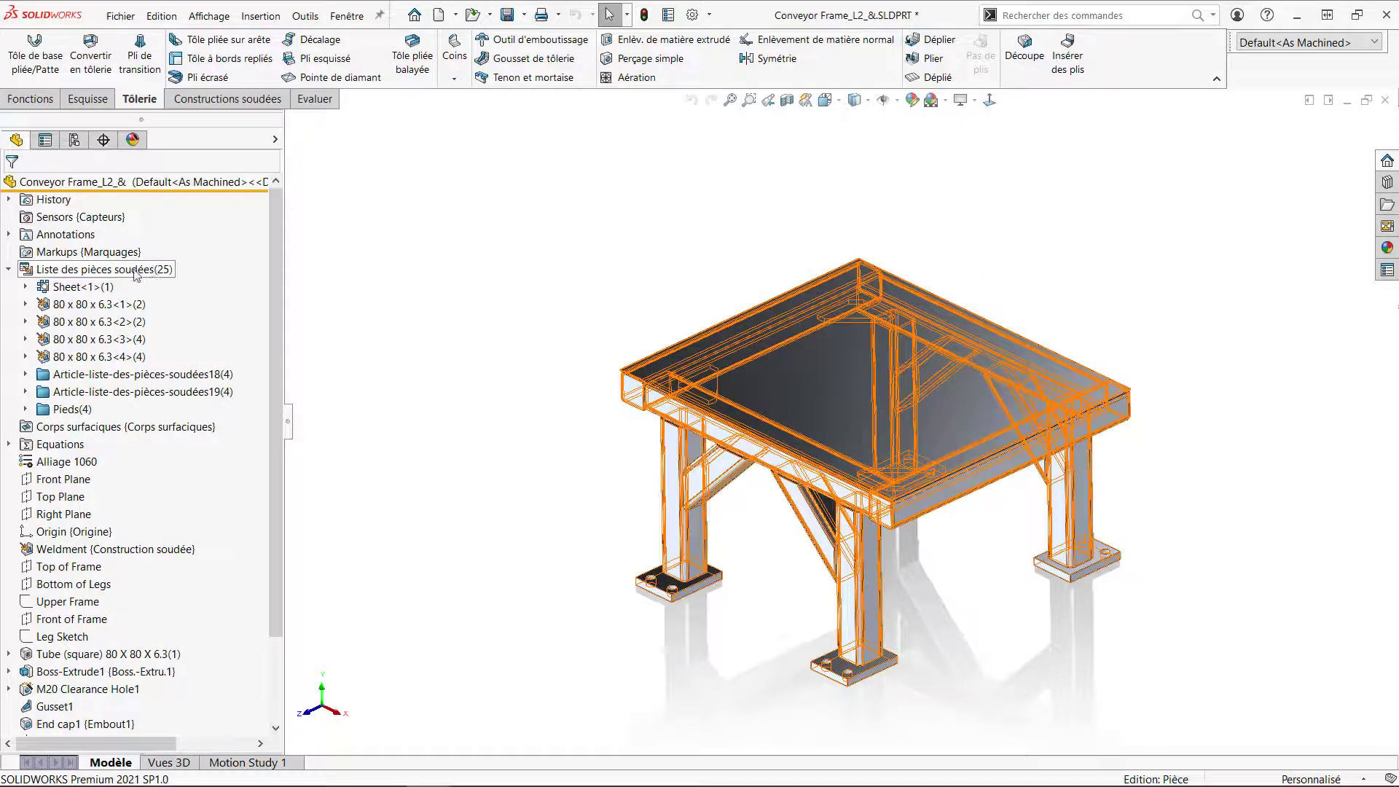
right_click(137, 271)
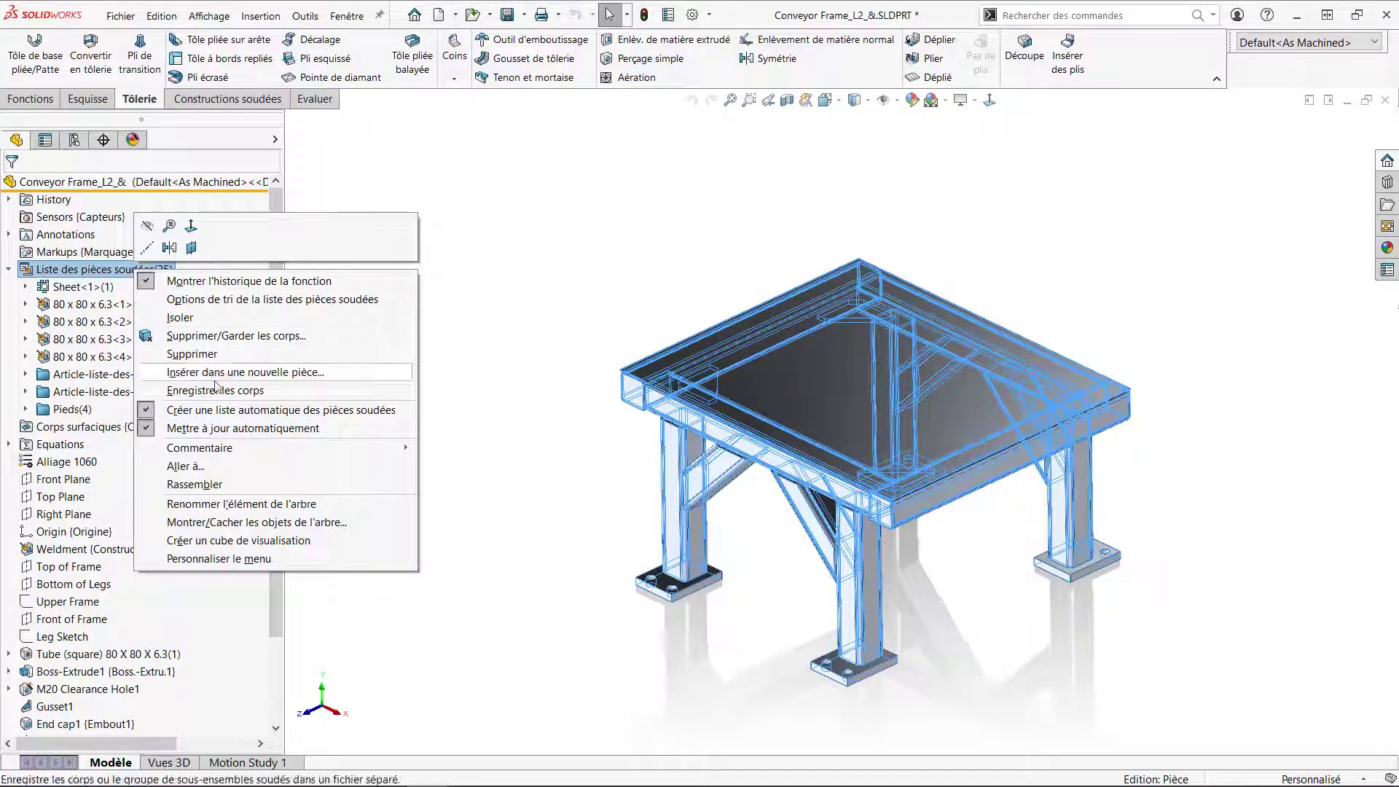
click(274, 546)
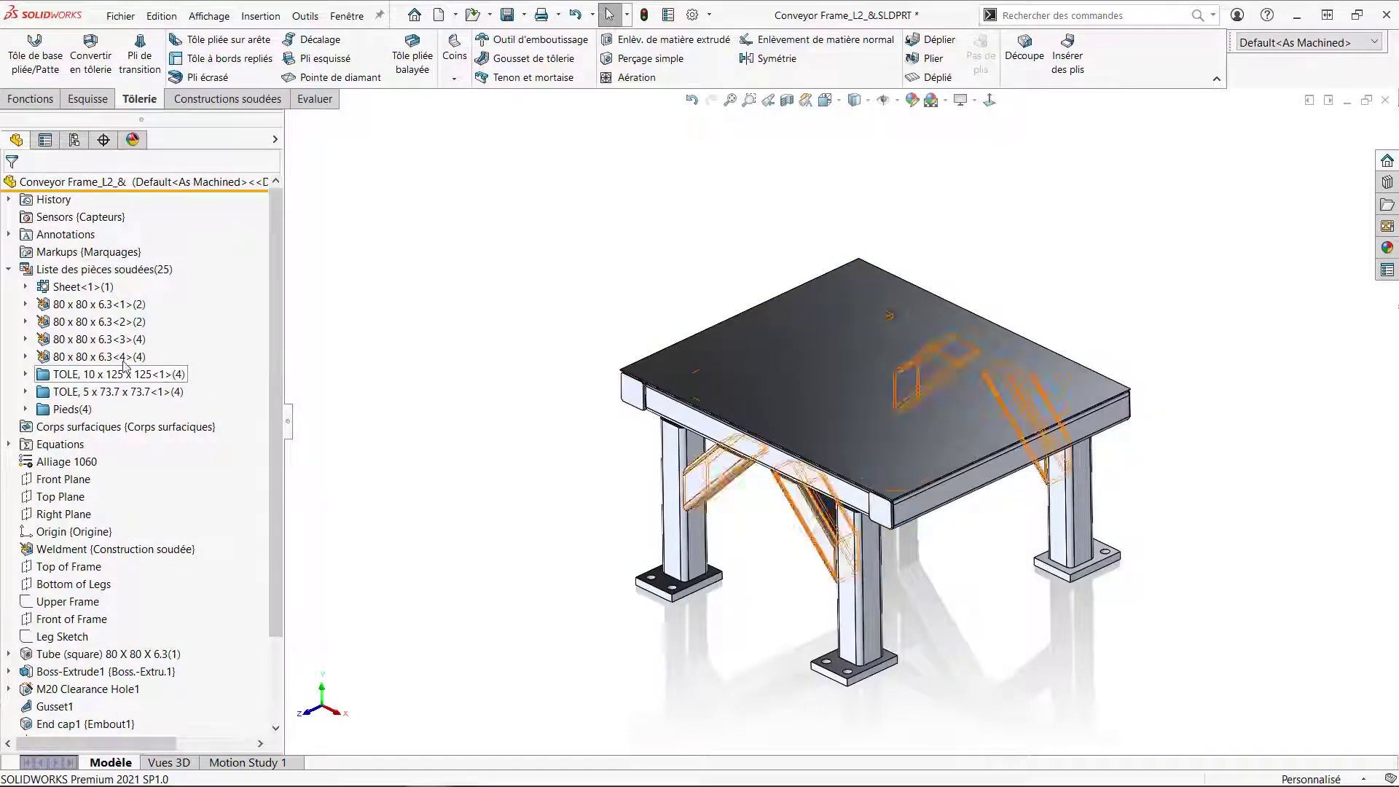
Step: Examine the bounding box properties of cut list item TOLE, 10 x 125 x 125<1>
right_click(77, 382)
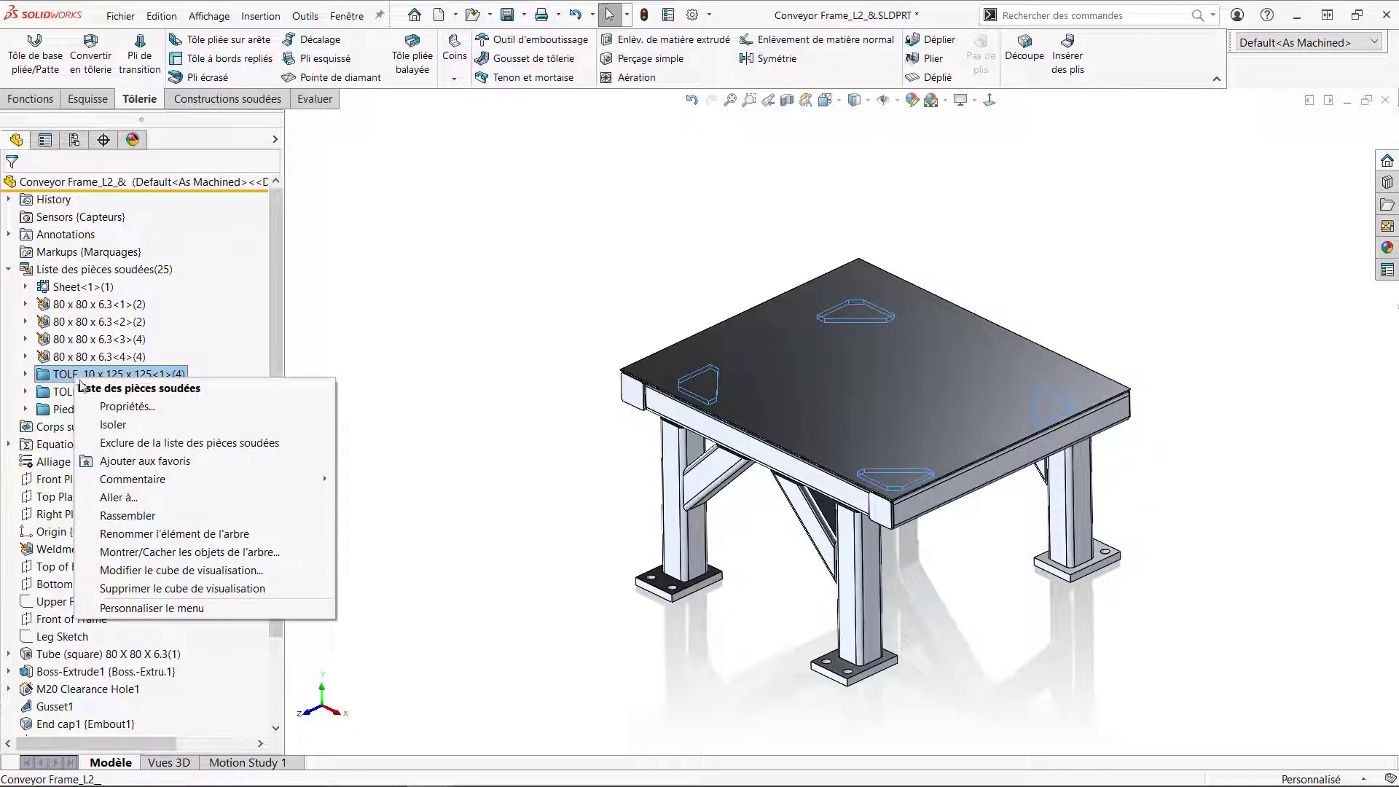
click(111, 406)
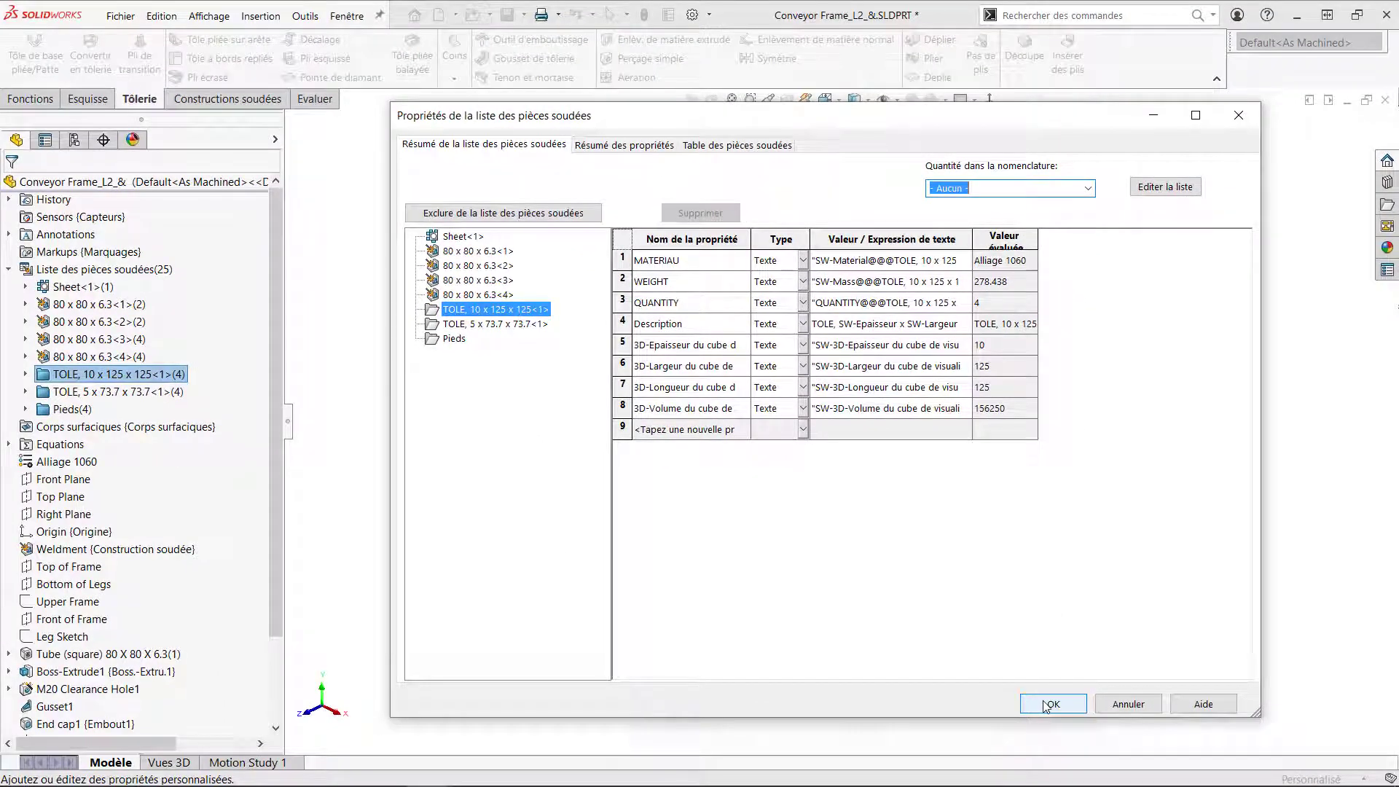
click(1046, 704)
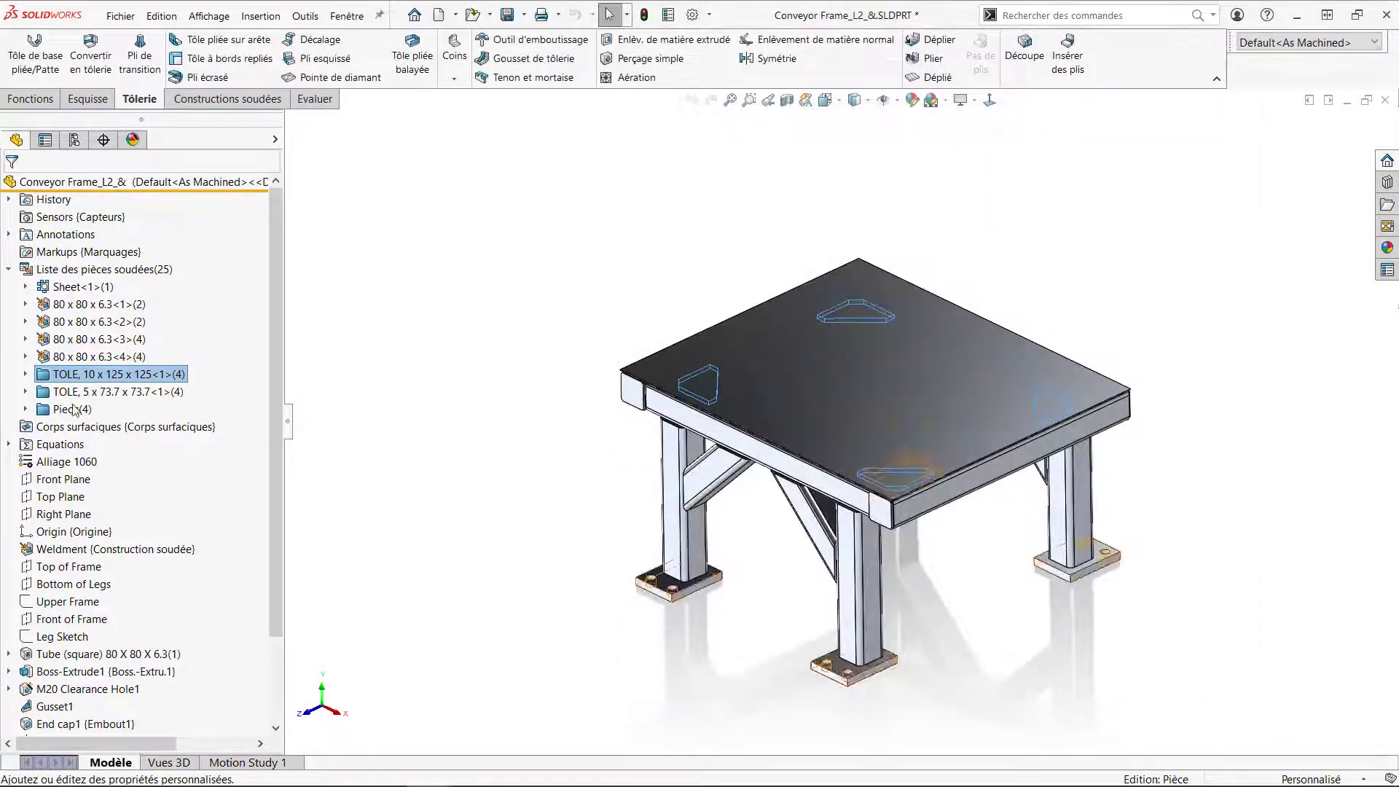
Step: Inspect the bounding box sketch of cut list item TOLE, 10 x 125 x 125<1> up close on the model
click(26, 374)
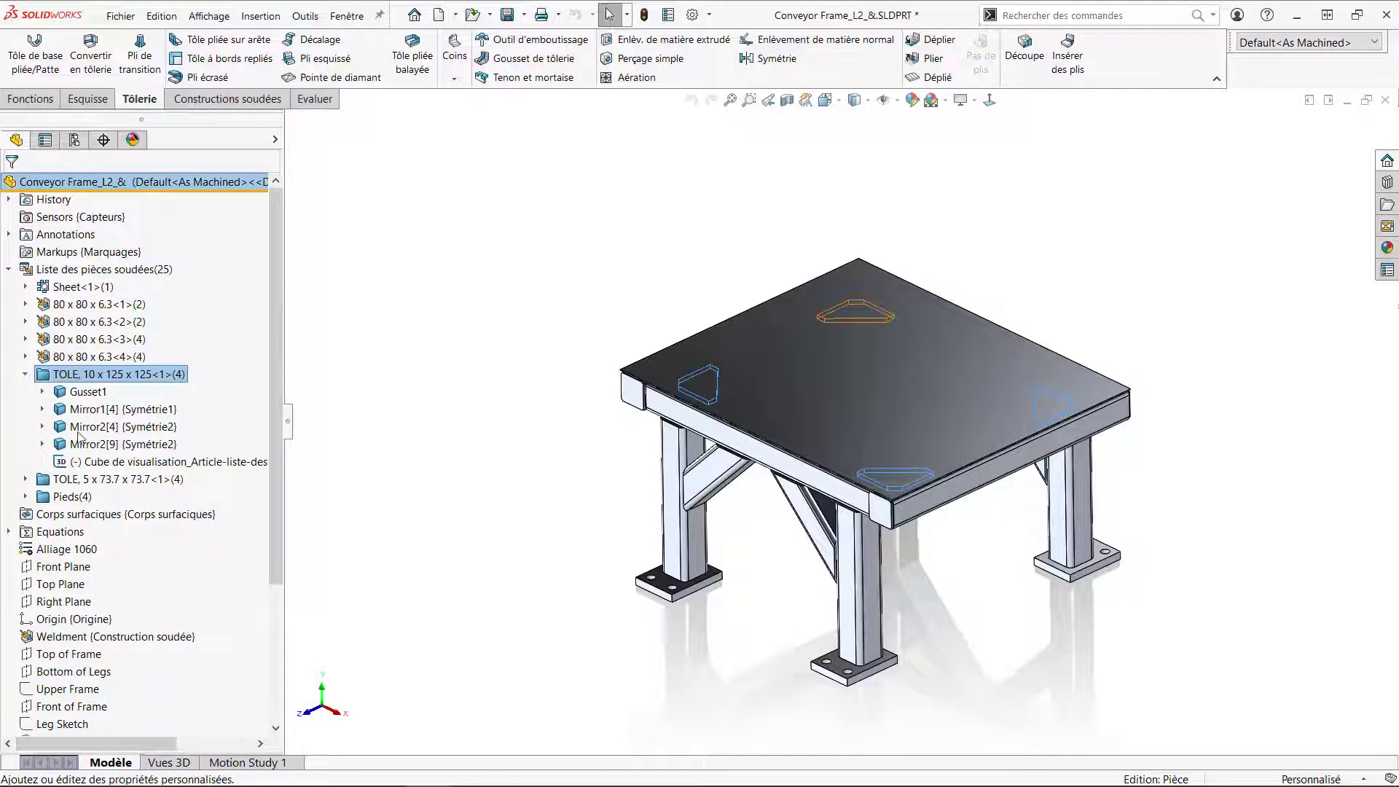
click(116, 465)
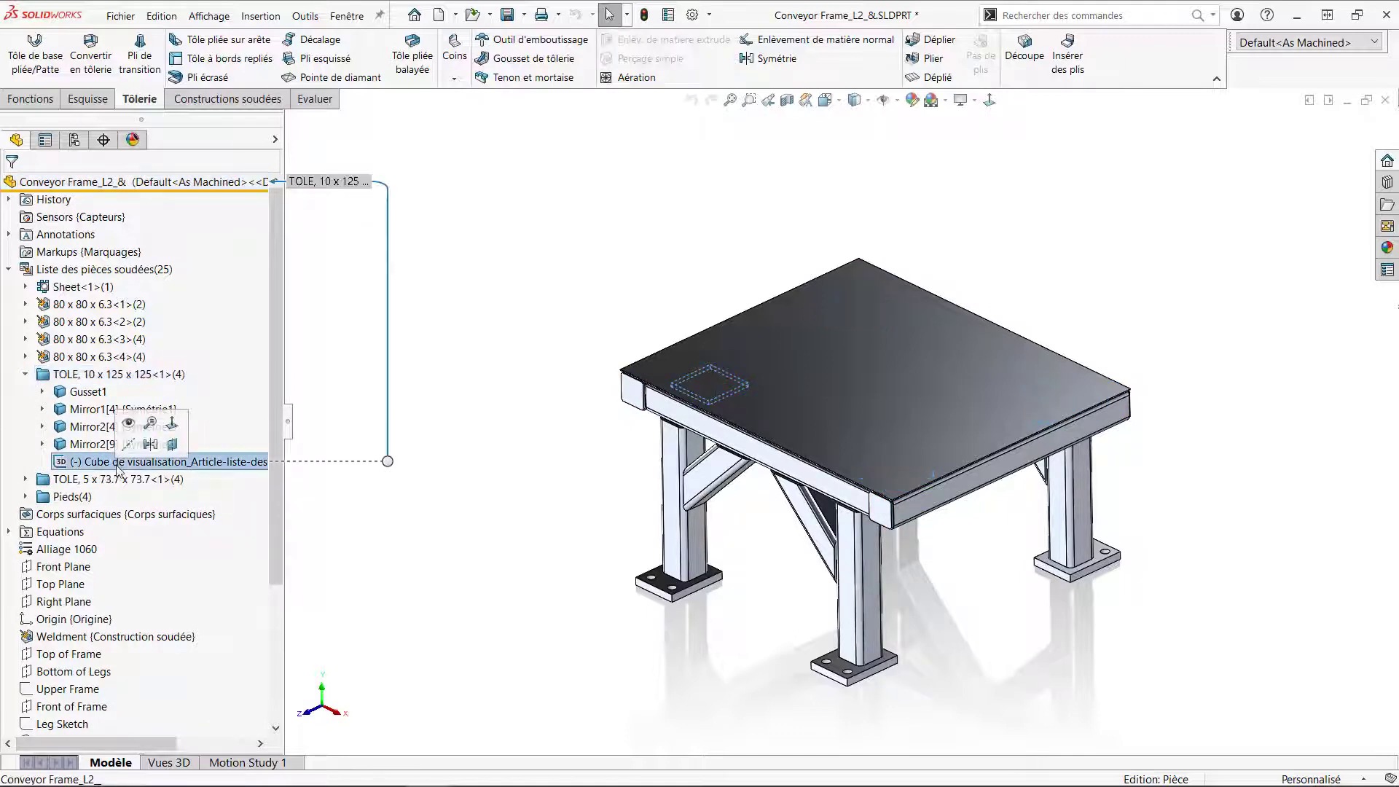
scroll(715, 385, down, 5)
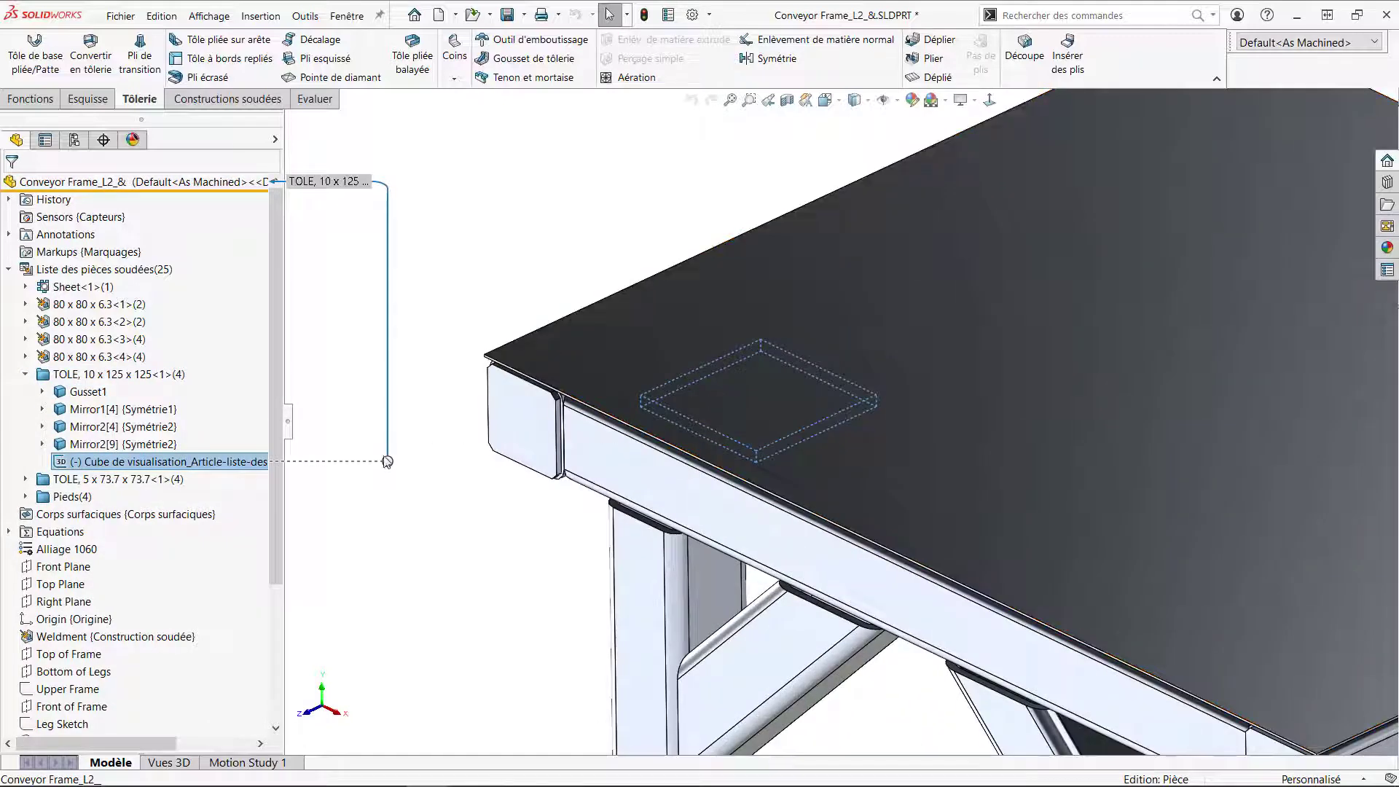
Step: Inspect the bounding box sketch of the Pieds cut list item around the foot plate
click(25, 496)
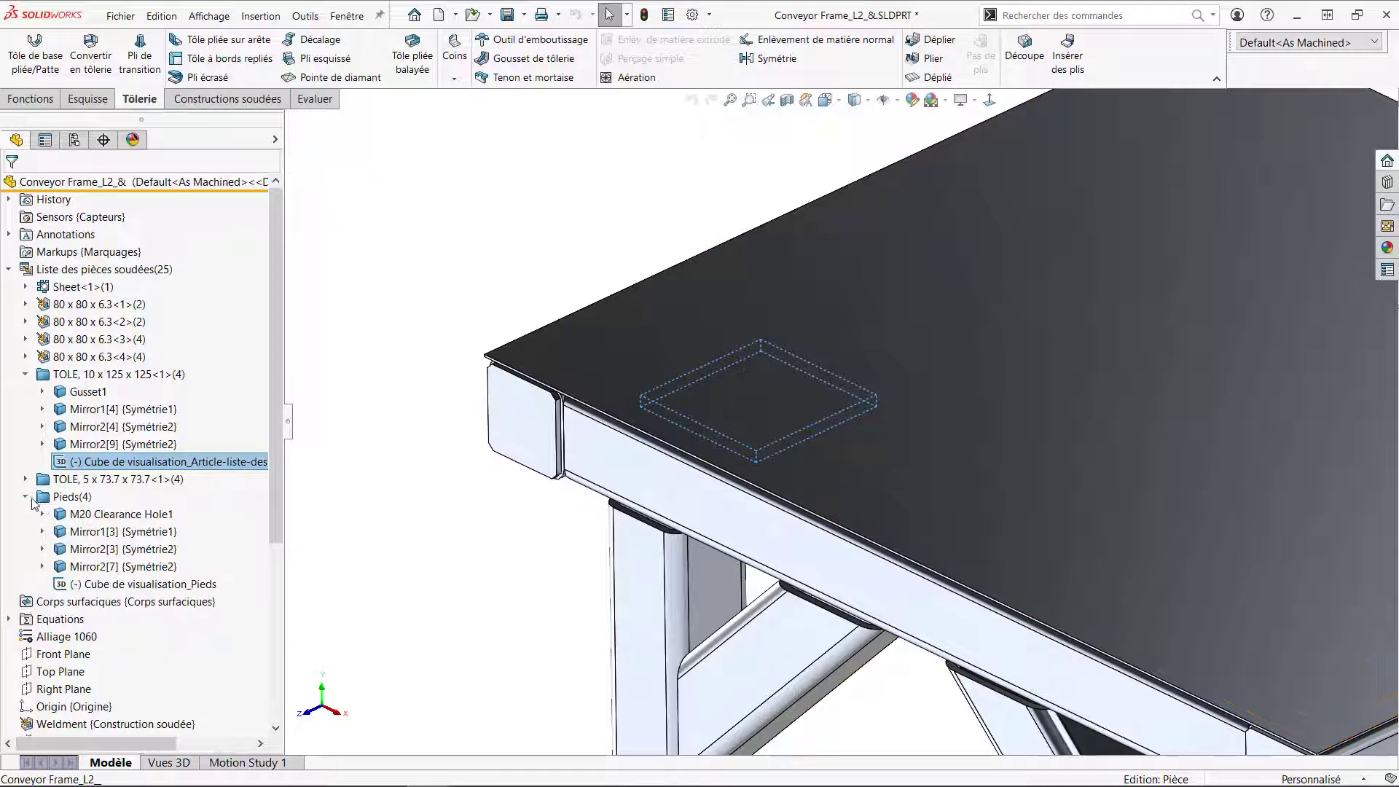
click(146, 583)
scroll(583, 630, up, 5)
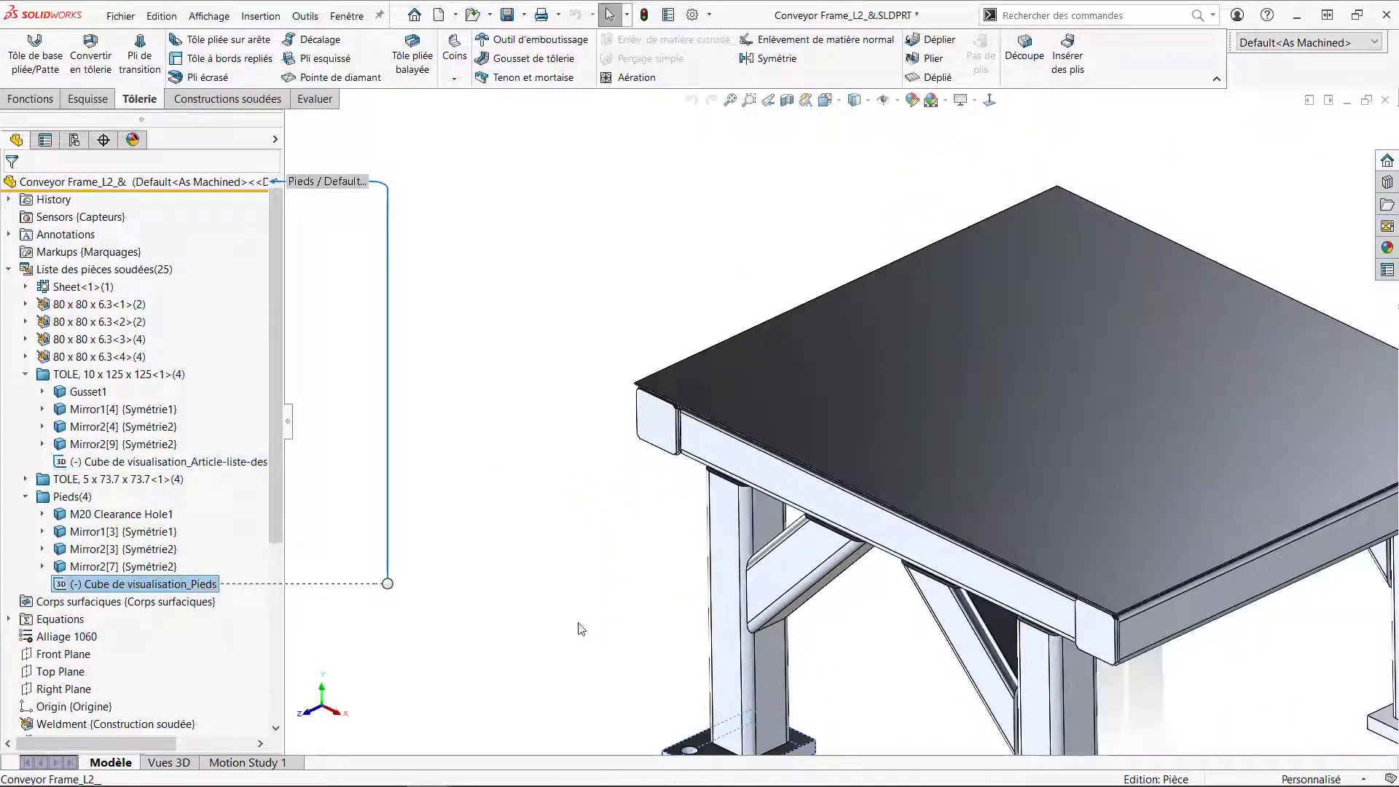
scroll(772, 584, down, 5)
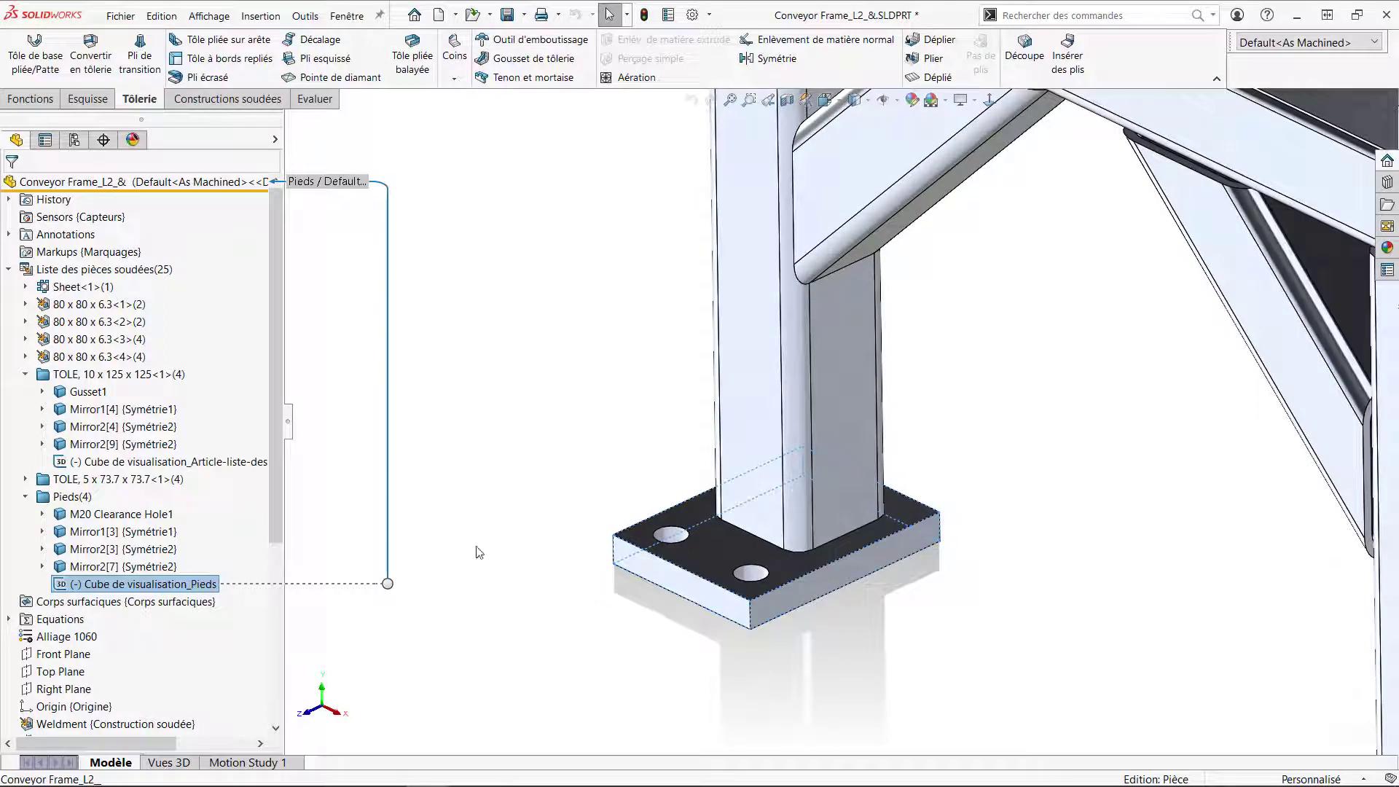
click(27, 496)
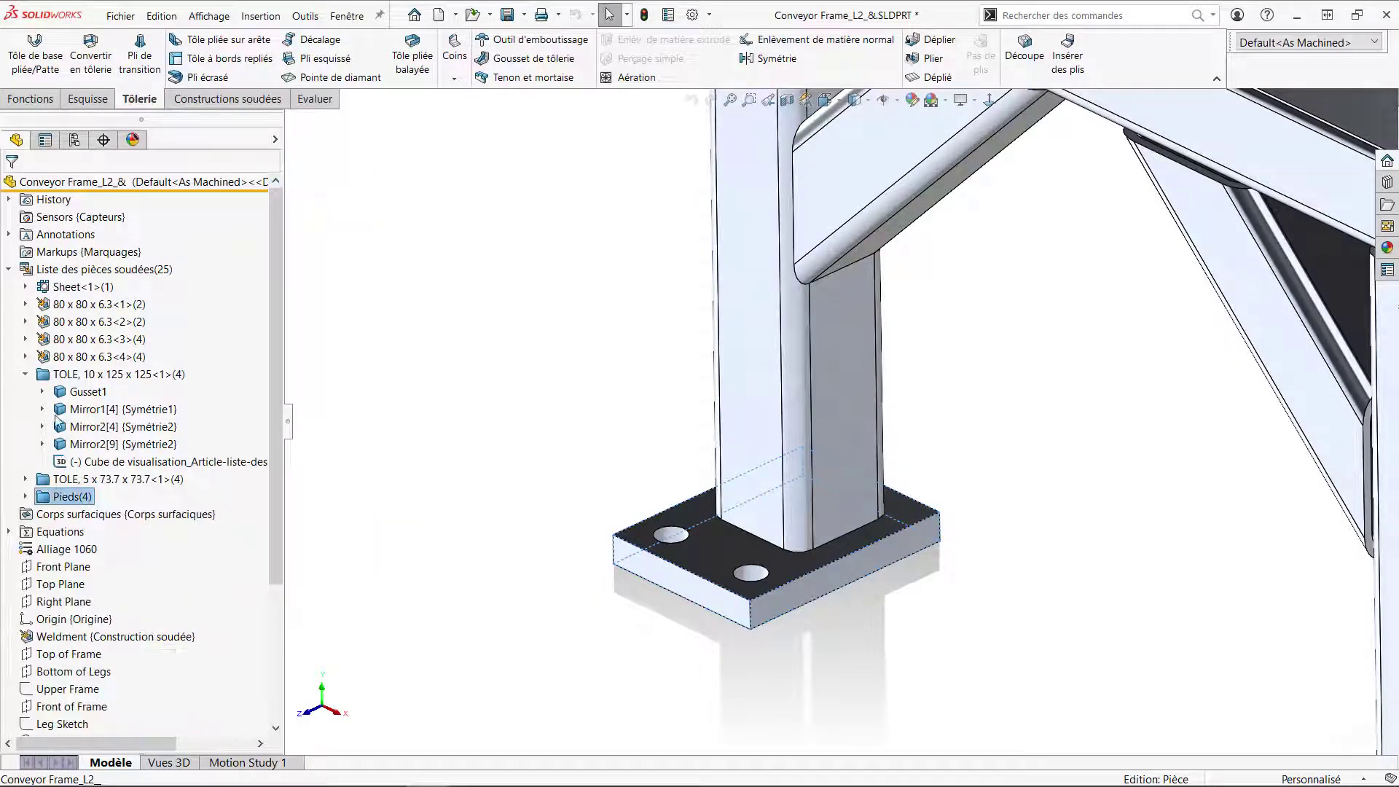
Step: Delete the Pieds folder from the cut list and recreate the bounding box for the four foot plates' item
click(25, 374)
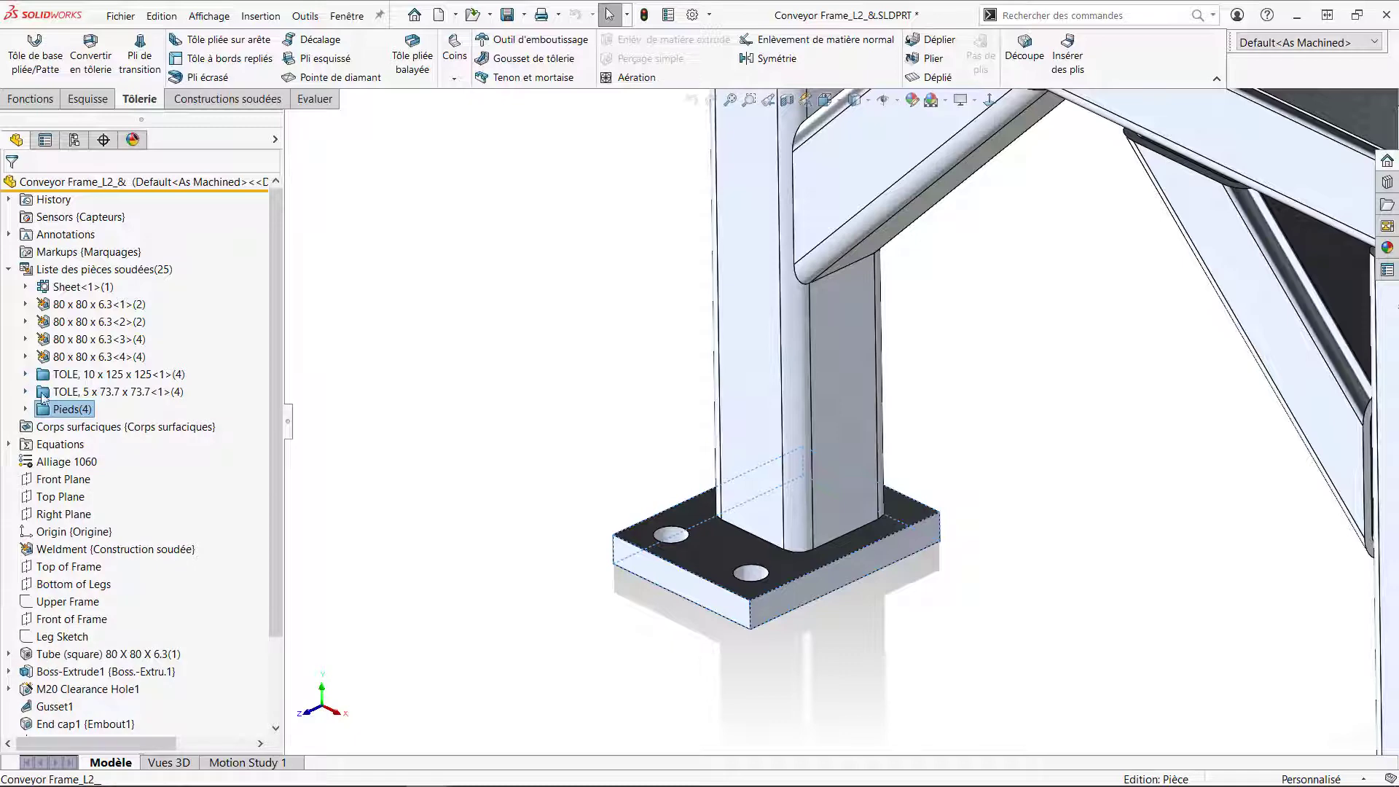
click(362, 430)
key(f)
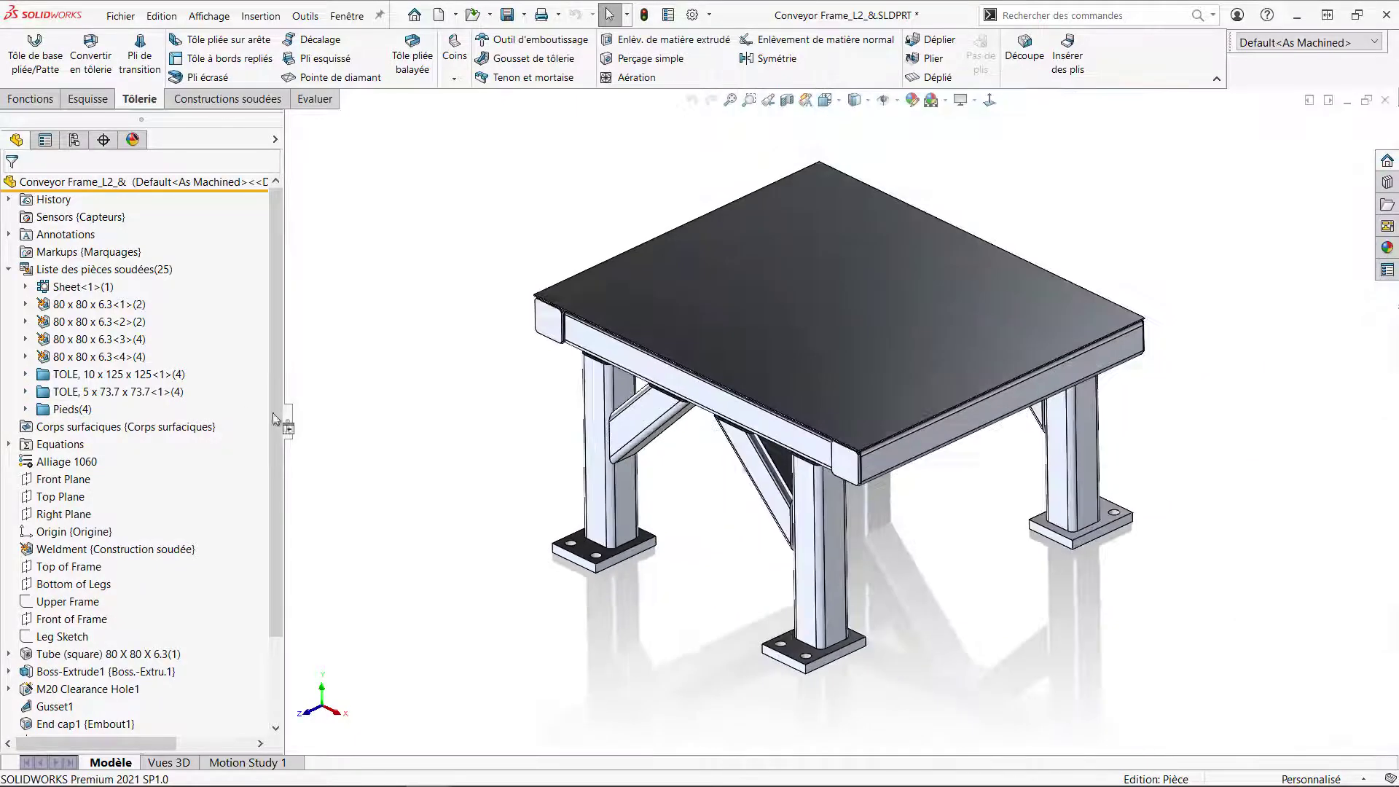
click(62, 409)
key(Delete)
key(Return)
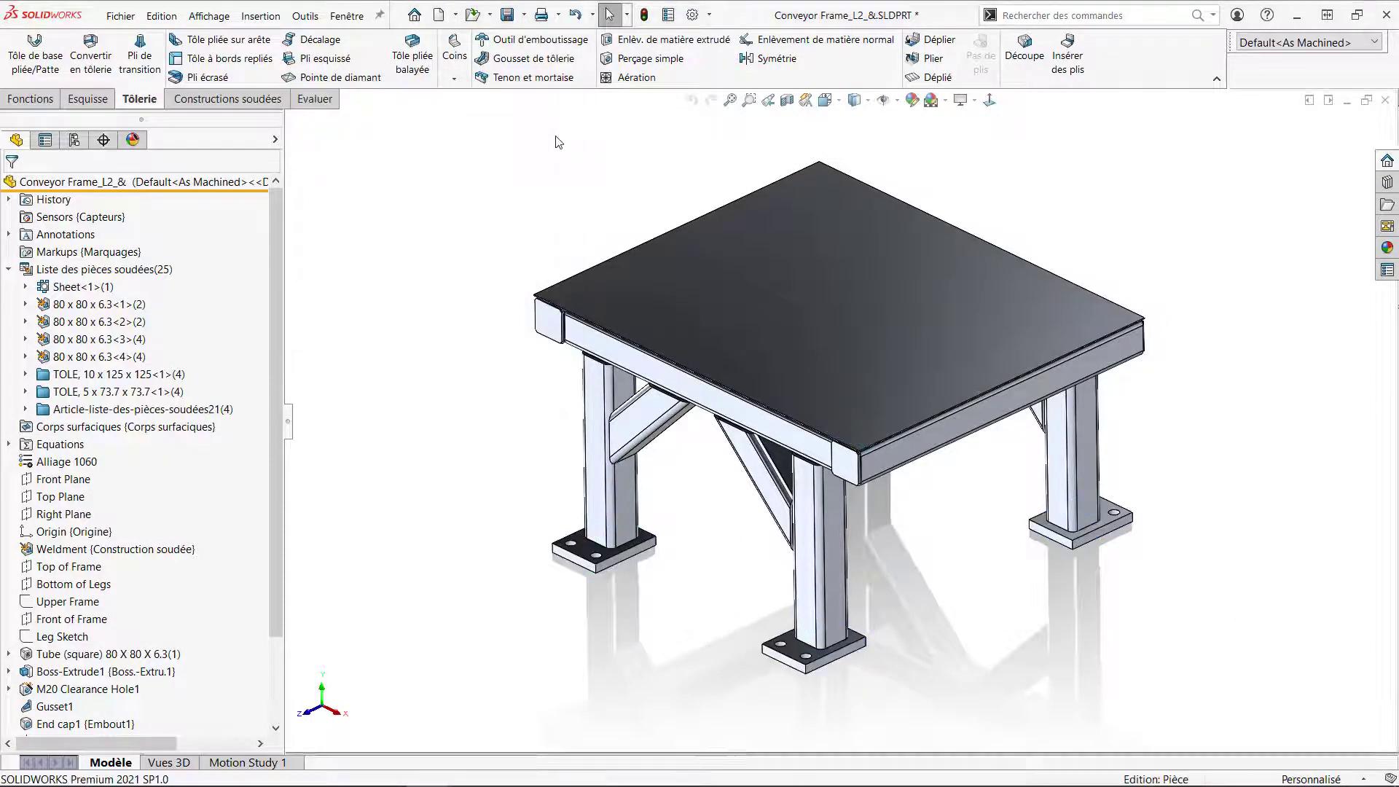
right_click(167, 410)
click(219, 604)
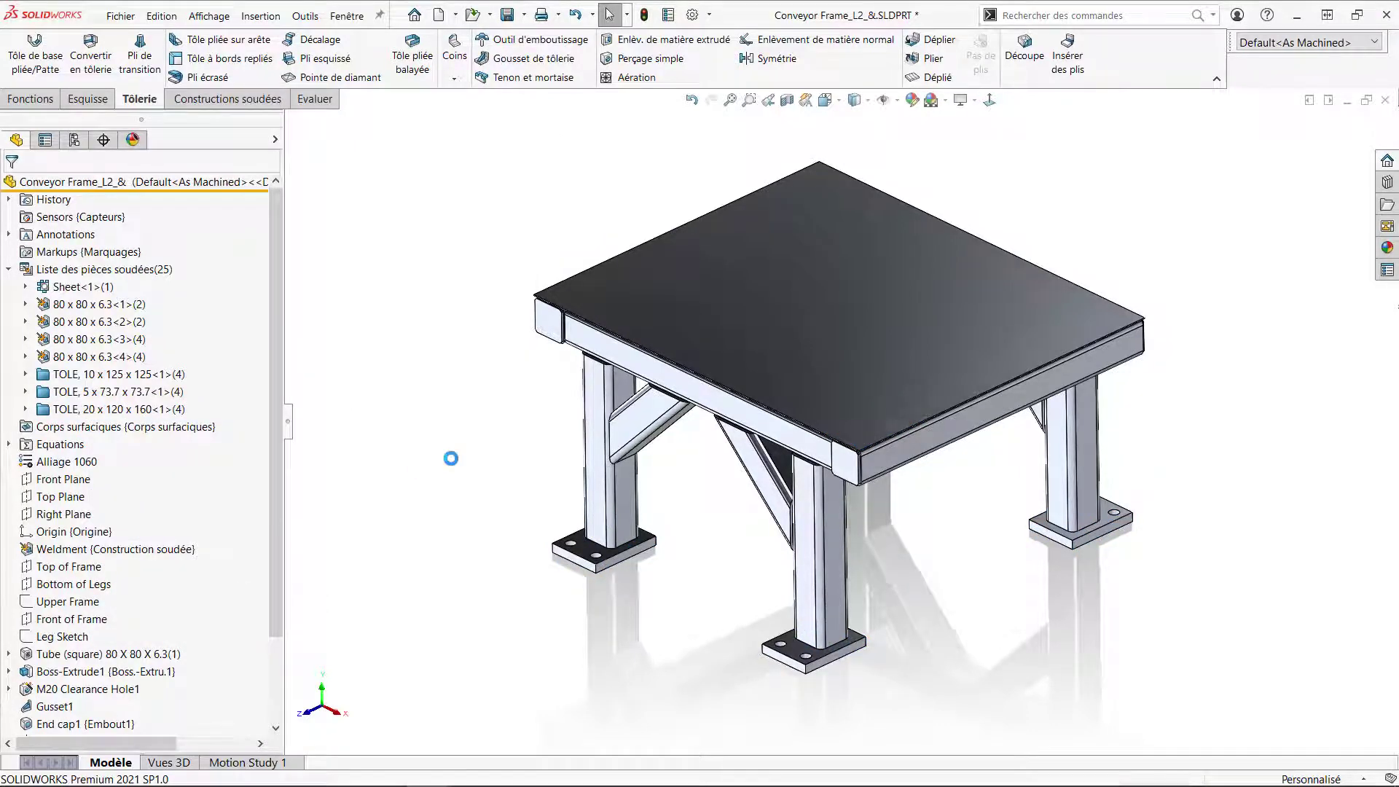
Step: Switch to the 80 x 80 x 6.3.SLDLFP profile and examine the Description in its custom file properties
key(ctrl+Tab)
click(711, 487)
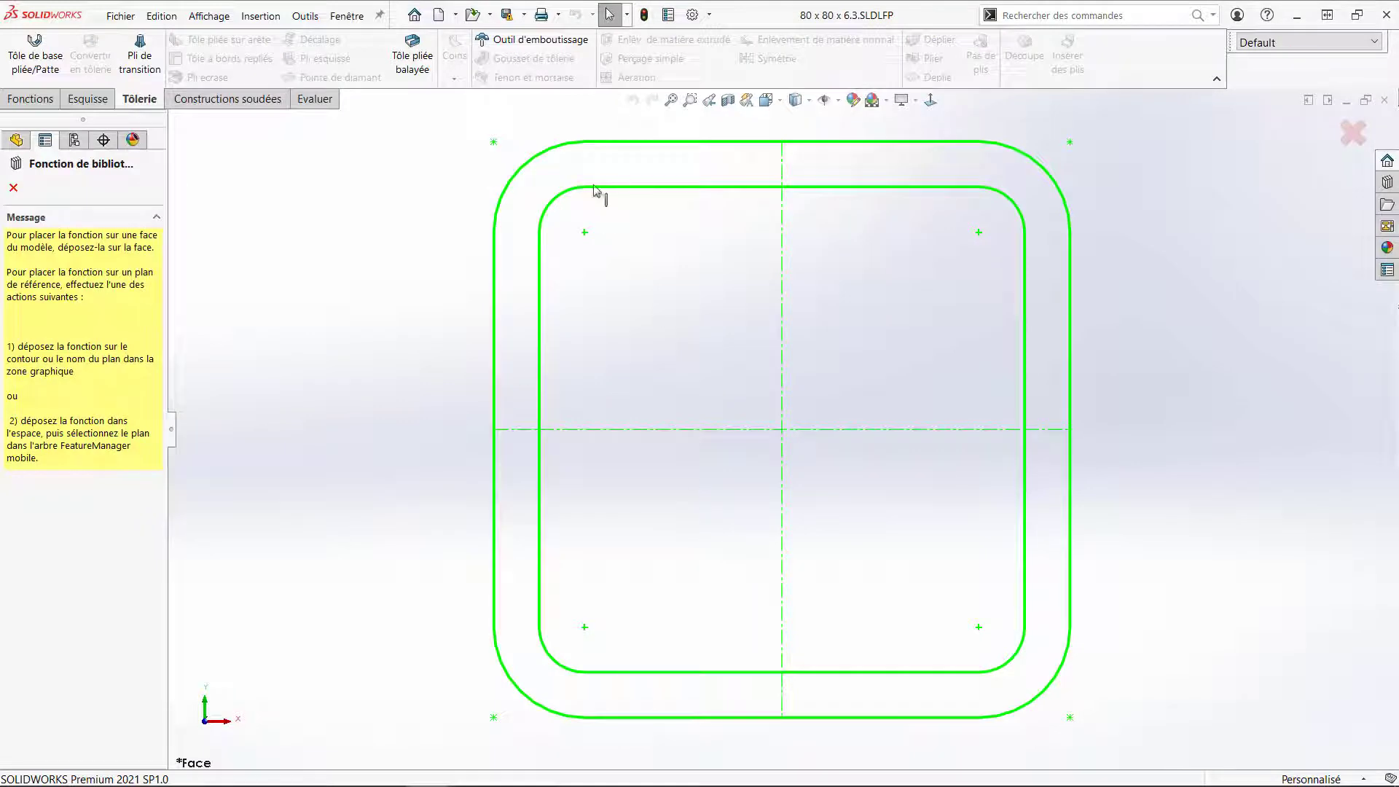
click(669, 16)
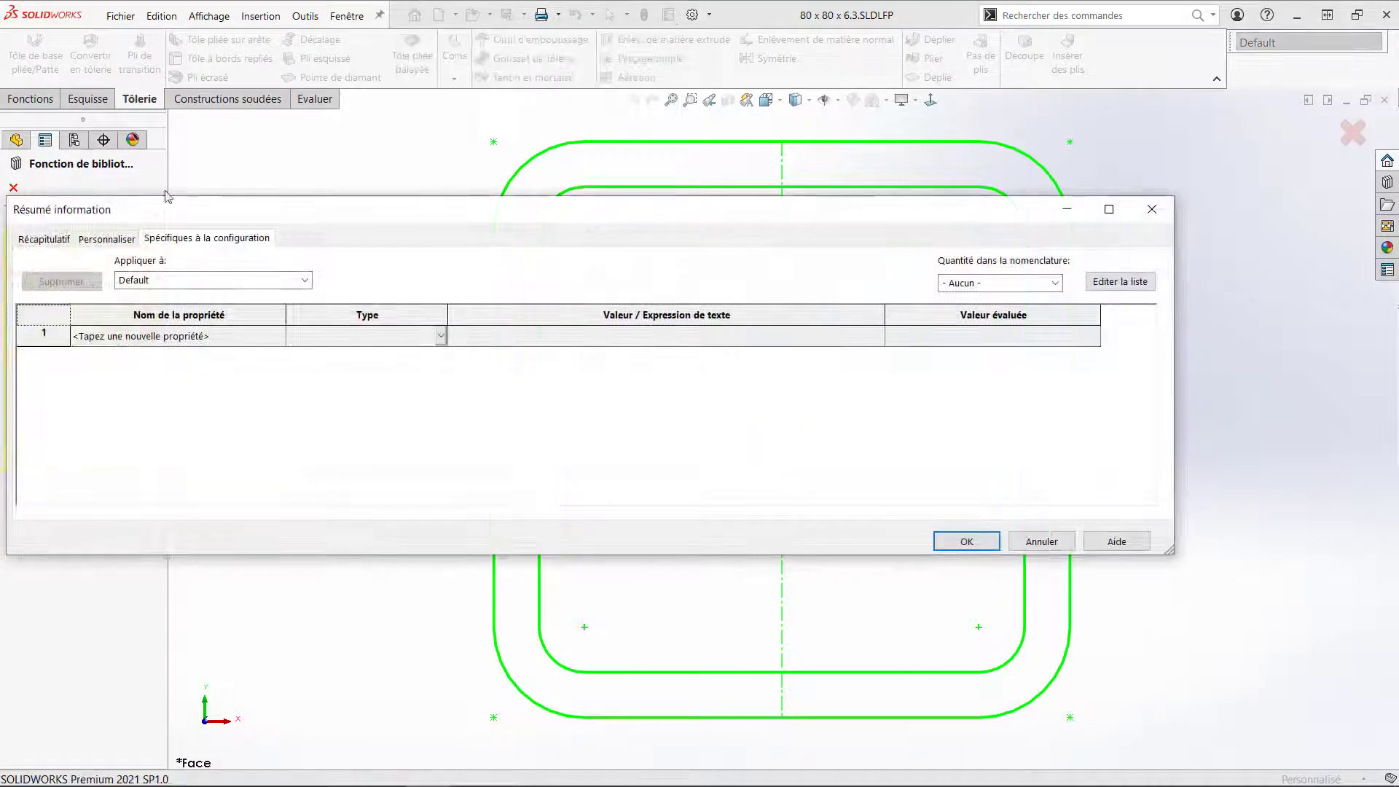
click(101, 244)
click(608, 337)
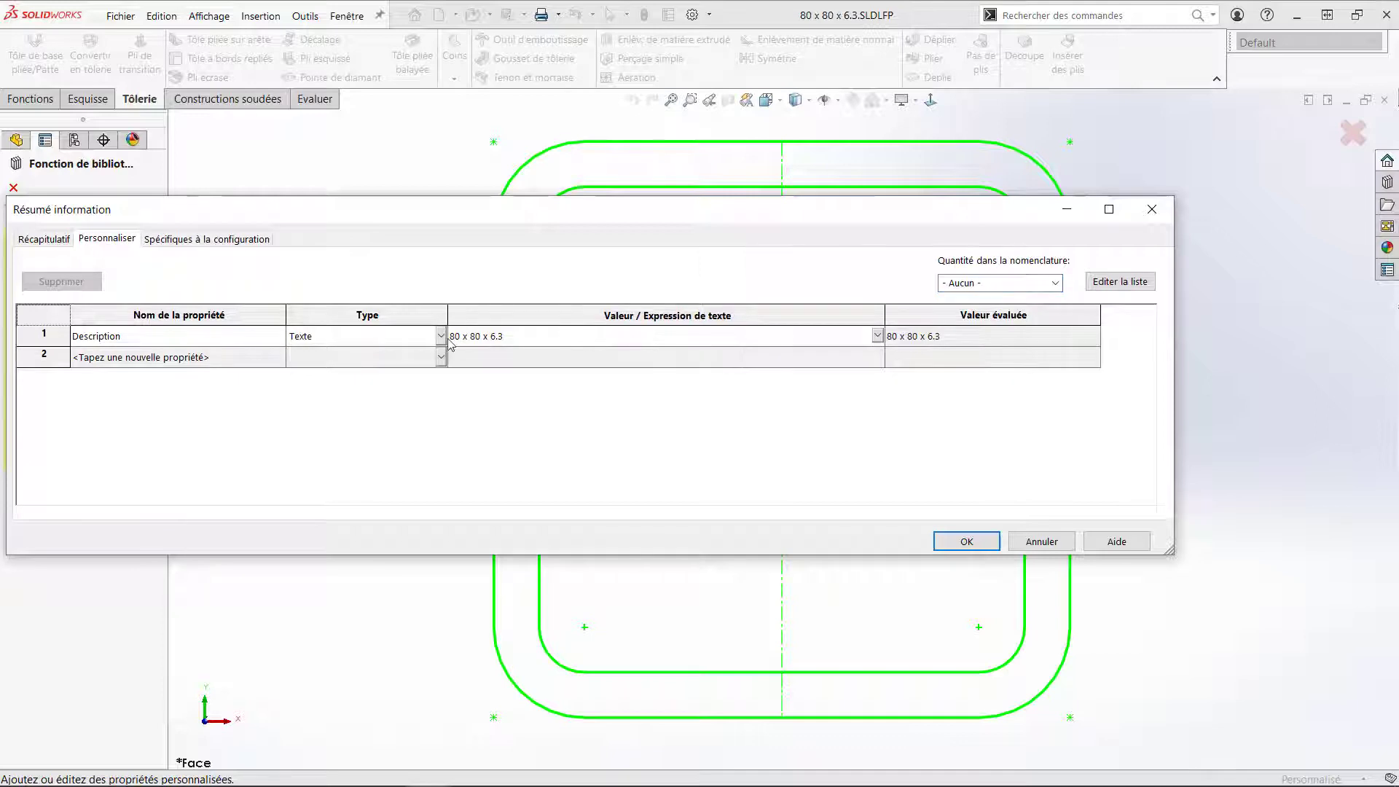
click(954, 540)
Step: Switch to Square Tube.sldlfp and examine its configuration-specific Description, including the one for configuration SQR TUBE 30x30x2.6
key(ctrl+Tab)
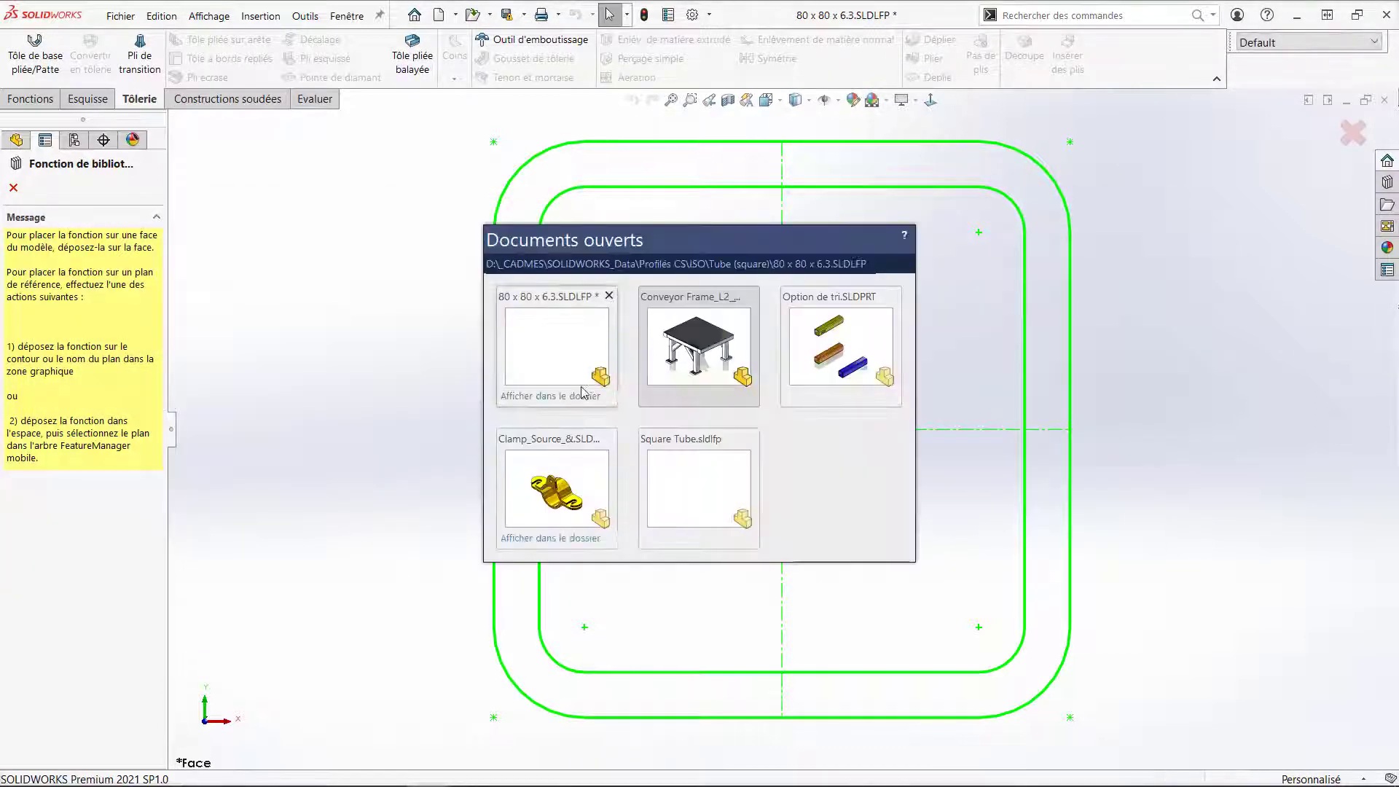
click(680, 453)
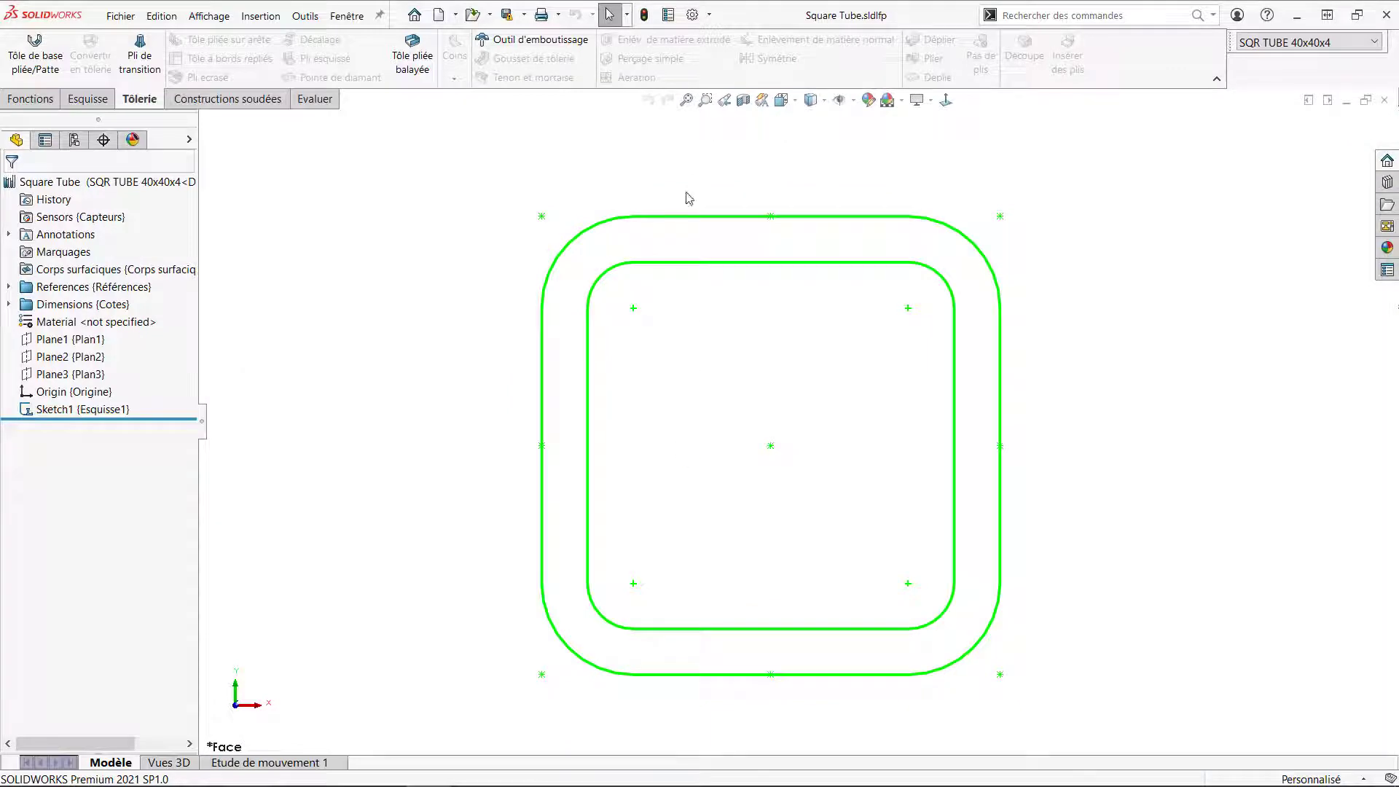
click(667, 15)
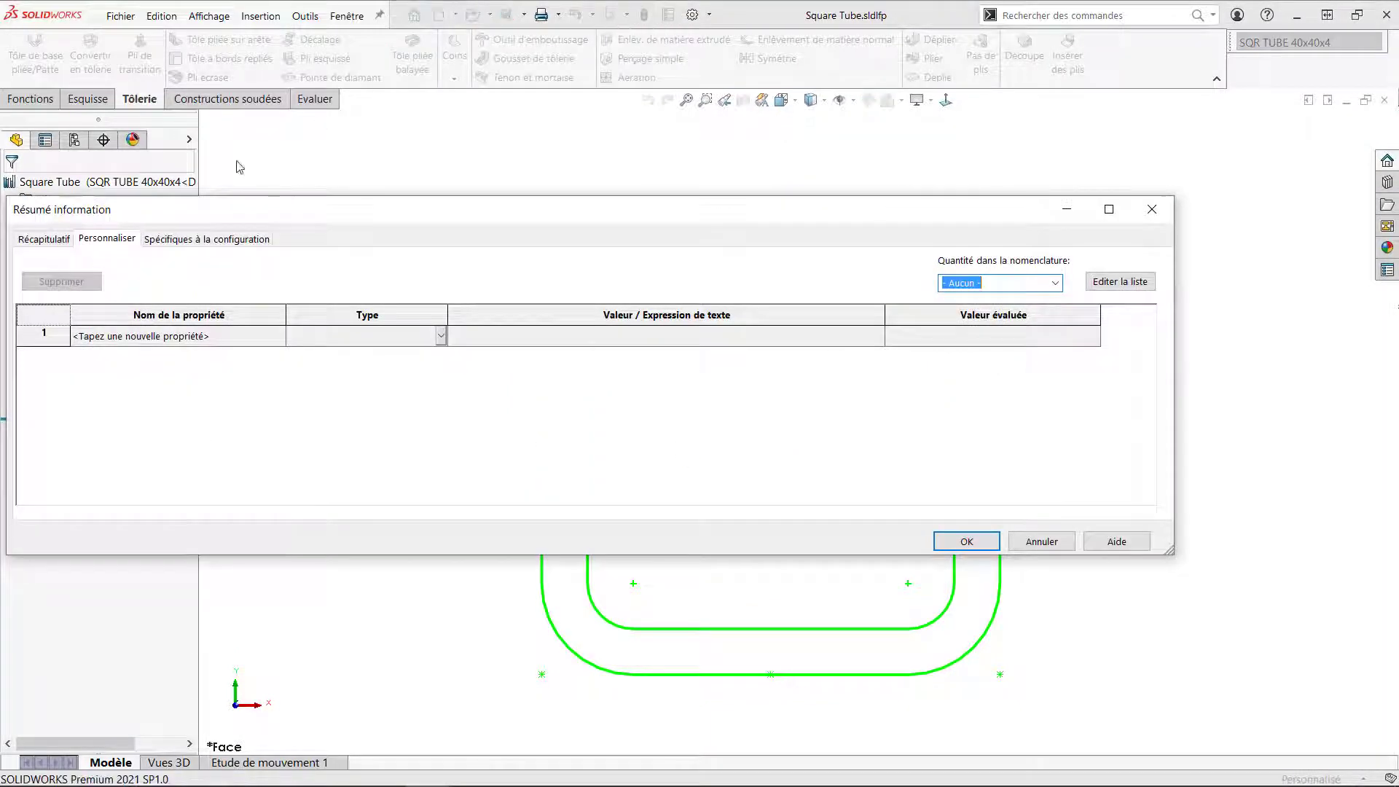
click(195, 238)
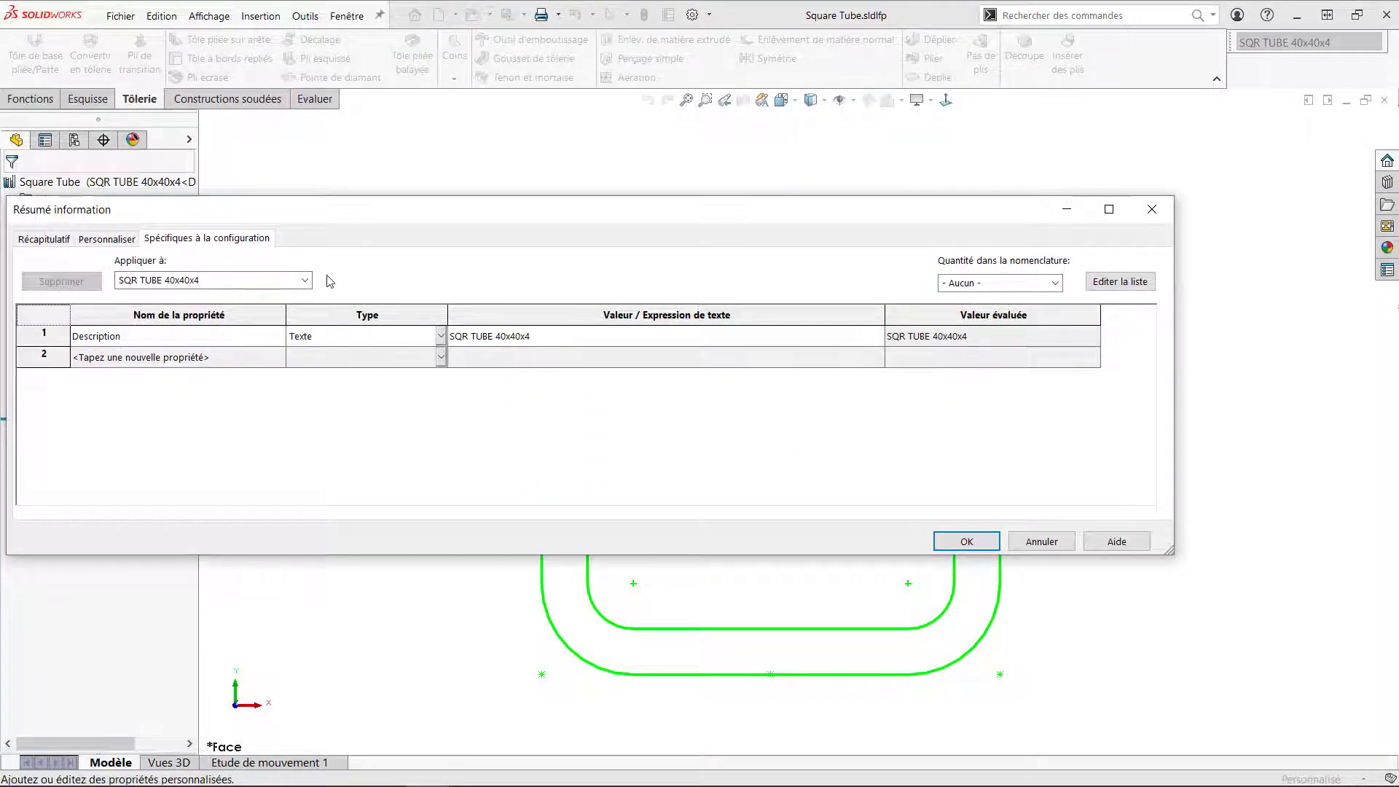
click(305, 280)
click(284, 297)
click(304, 280)
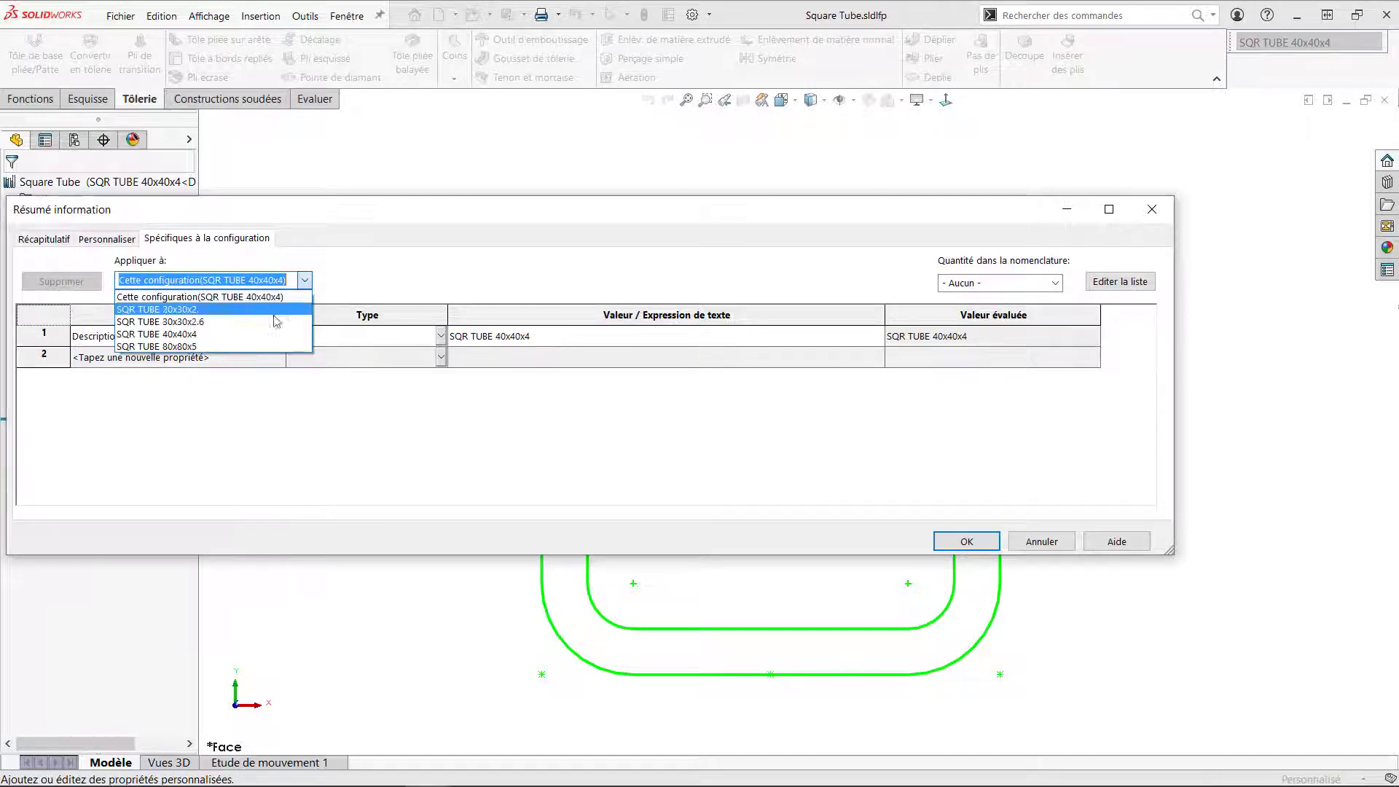
click(277, 321)
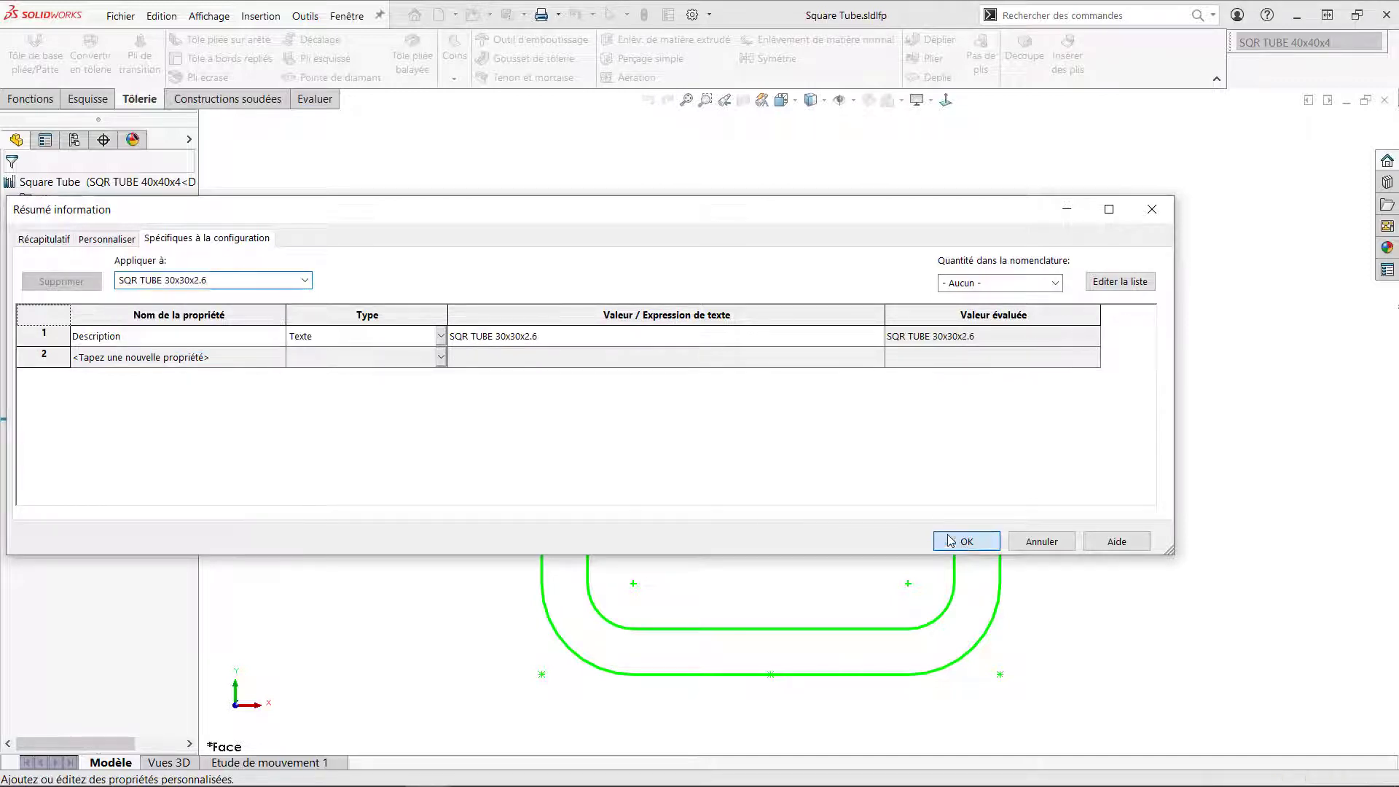
click(954, 541)
Step: Return to the Conveyor Frame part and replace the default bounding box description prefix for solid bodies with "Tôle," in the document's weldment properties
key(ctrl+Tab)
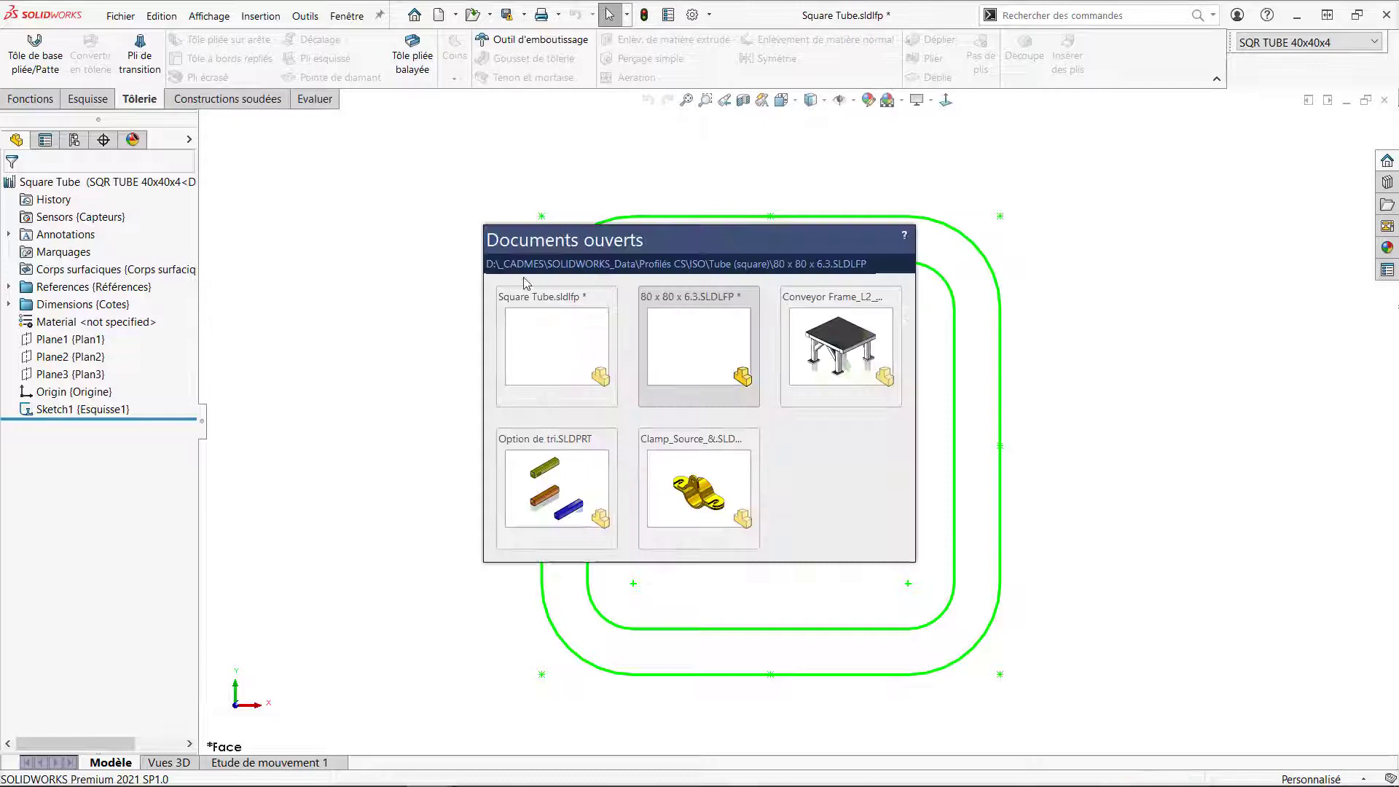
click(822, 368)
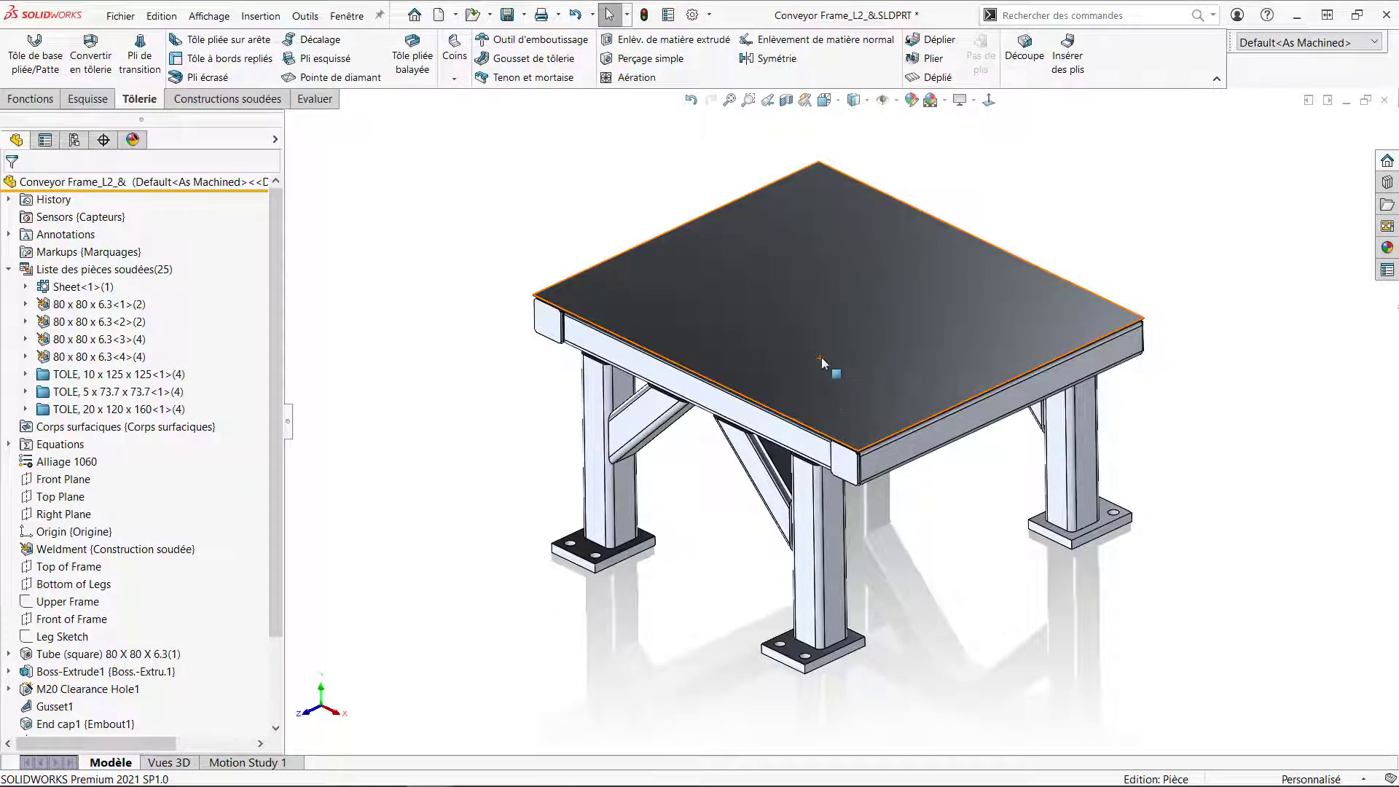
click(693, 15)
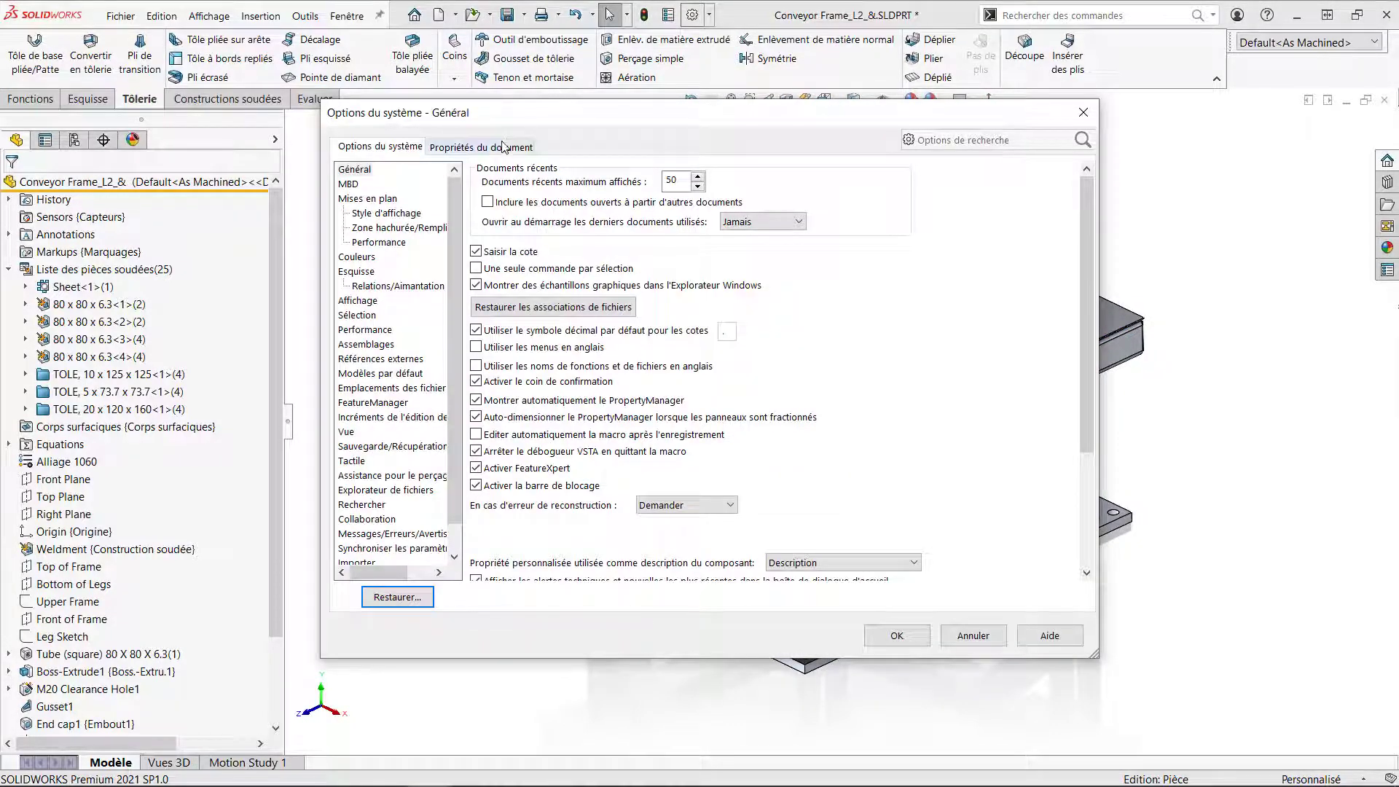
click(497, 148)
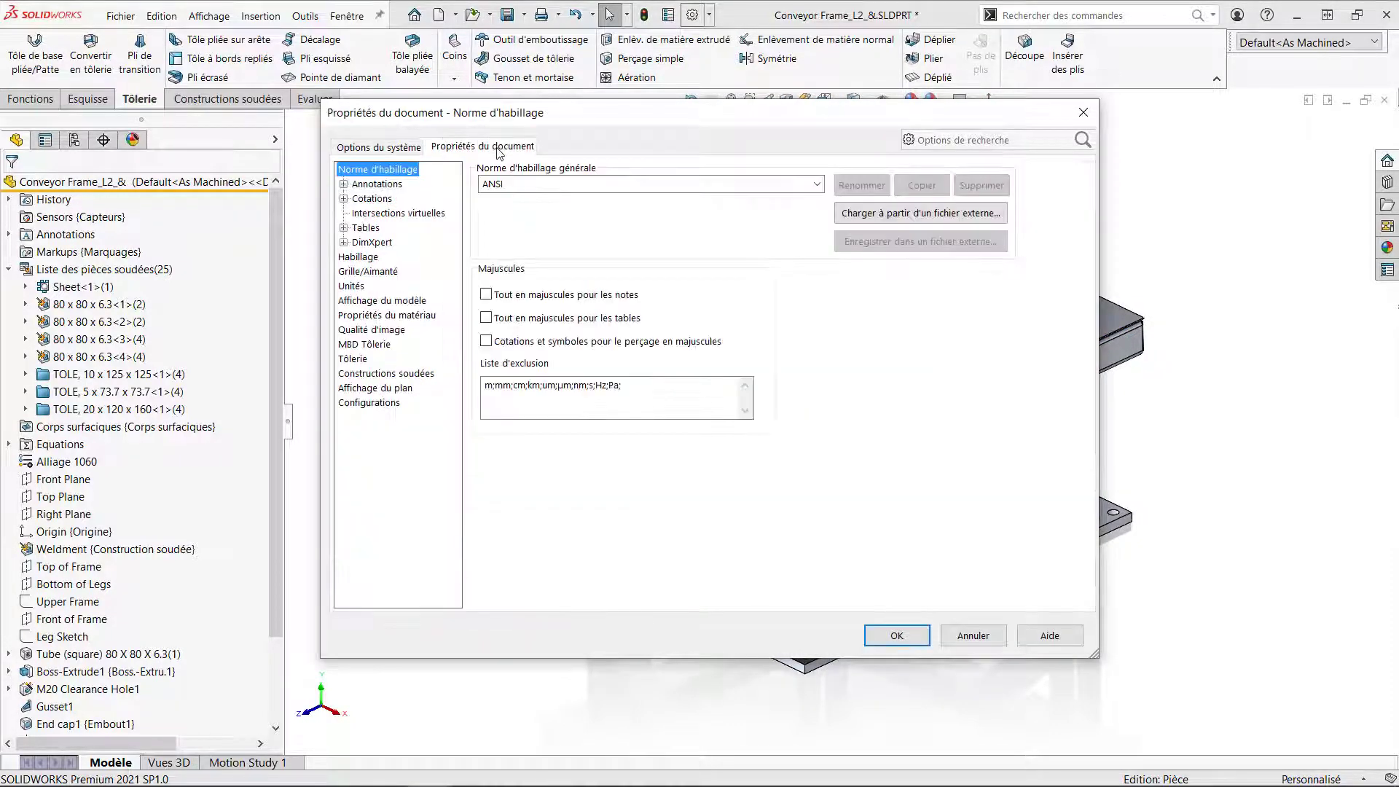
click(390, 373)
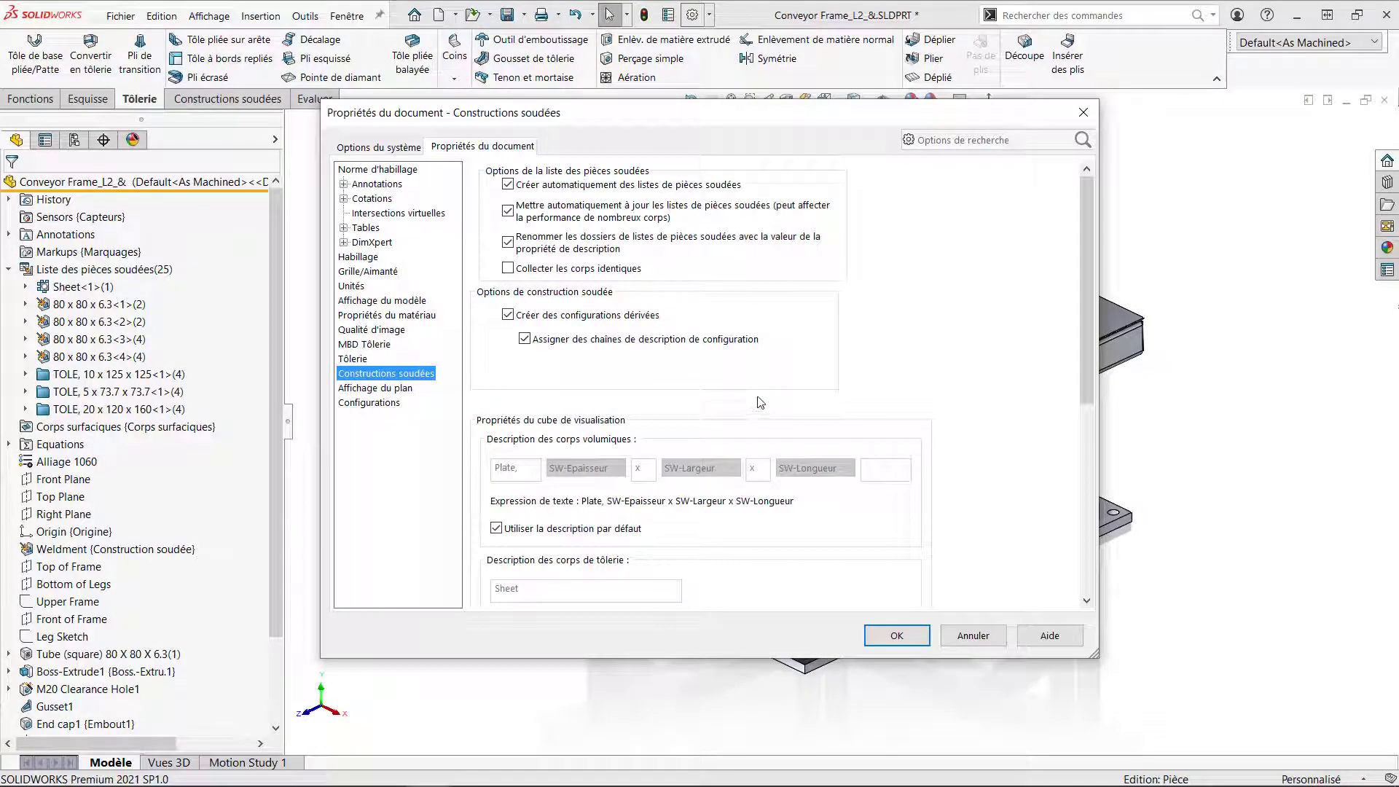
scroll(761, 402, down, 3)
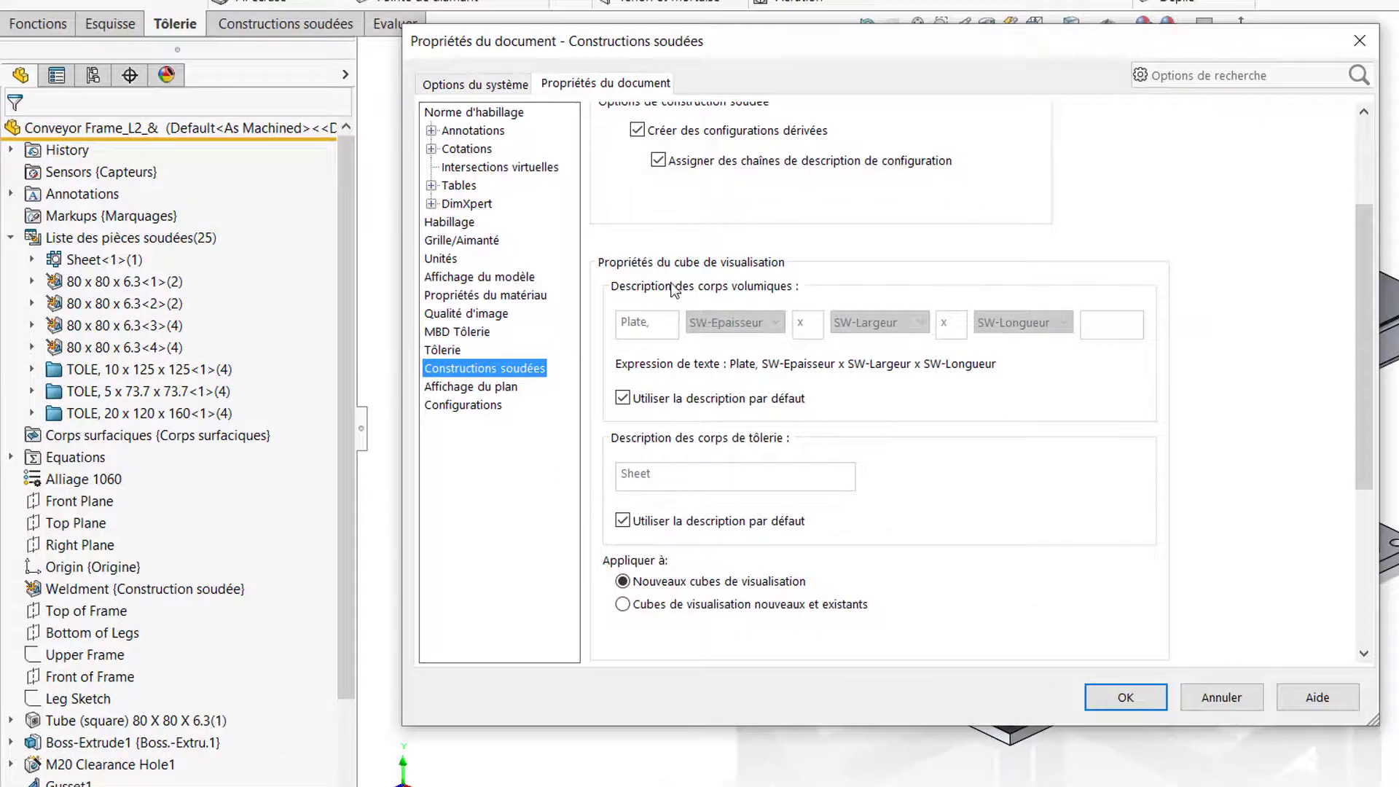
click(622, 397)
drag(647, 322, 591, 328)
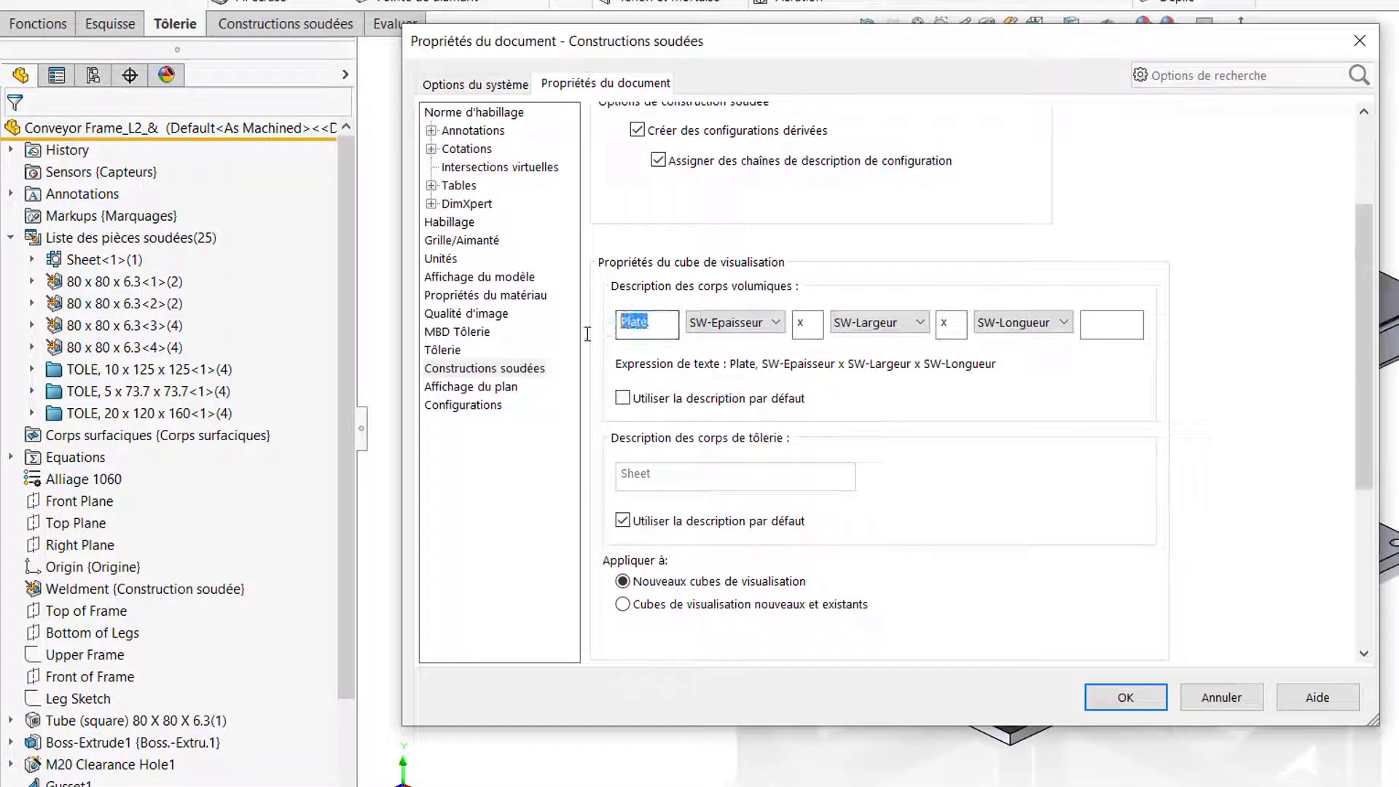
text(T)
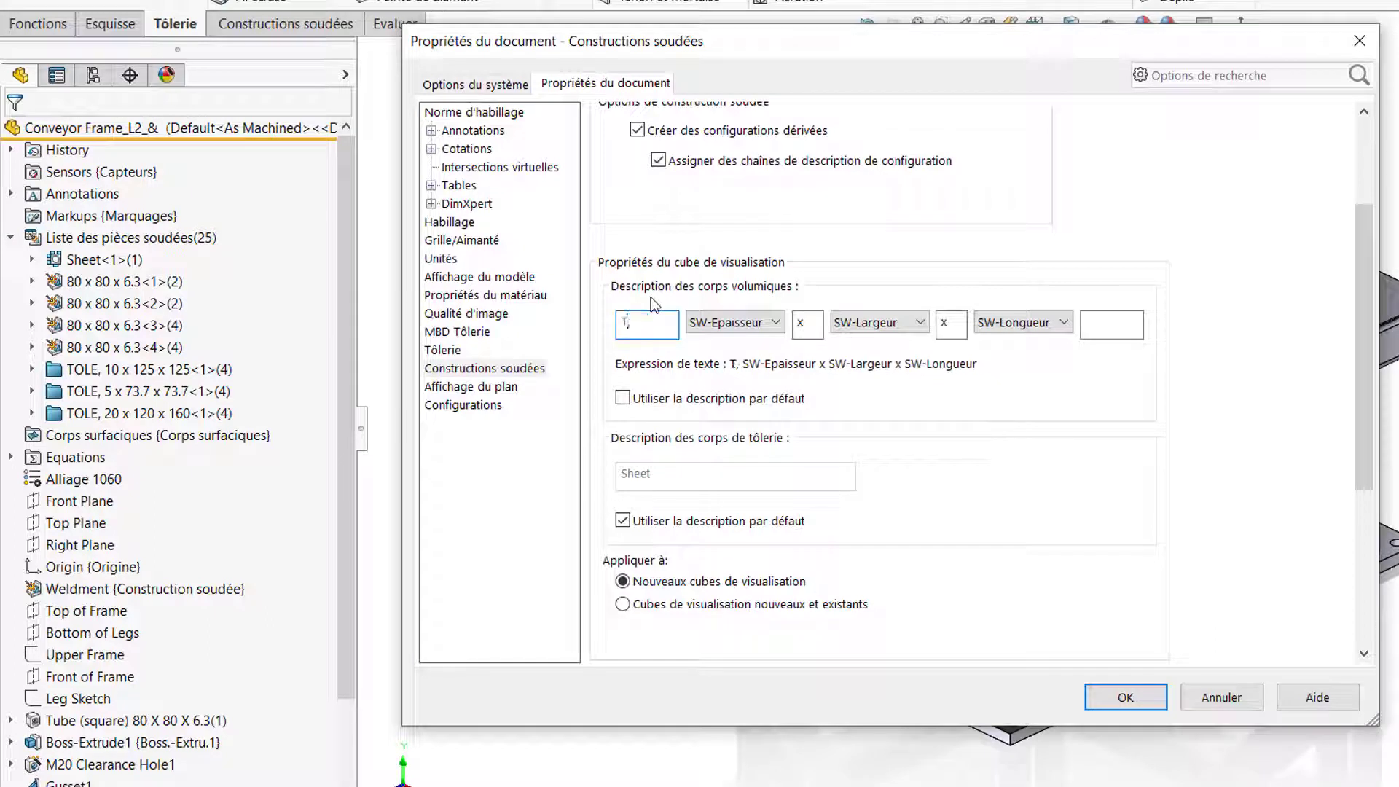
text(ôle)
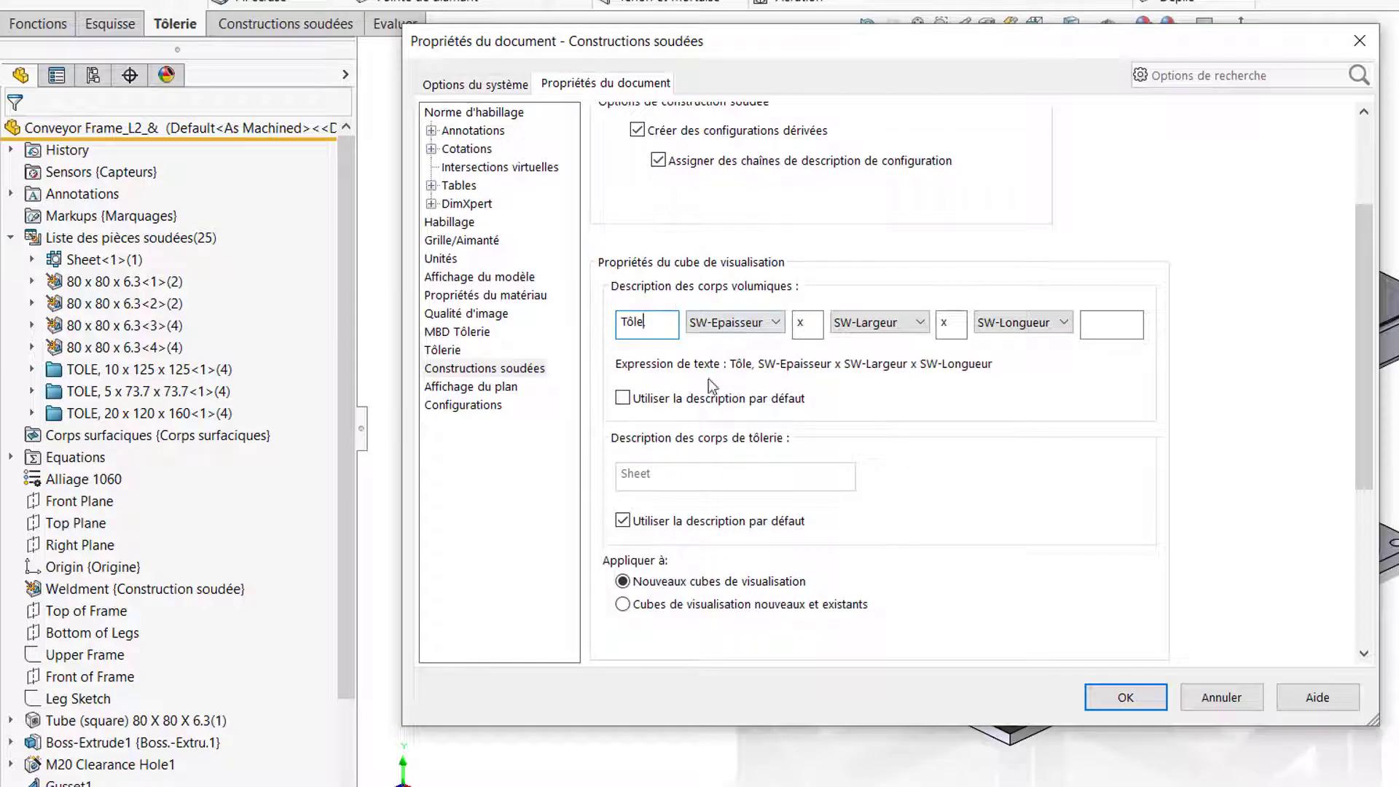
Step: Replace the default bounding box description for sheet metal bodies with "Tôle"
click(635, 520)
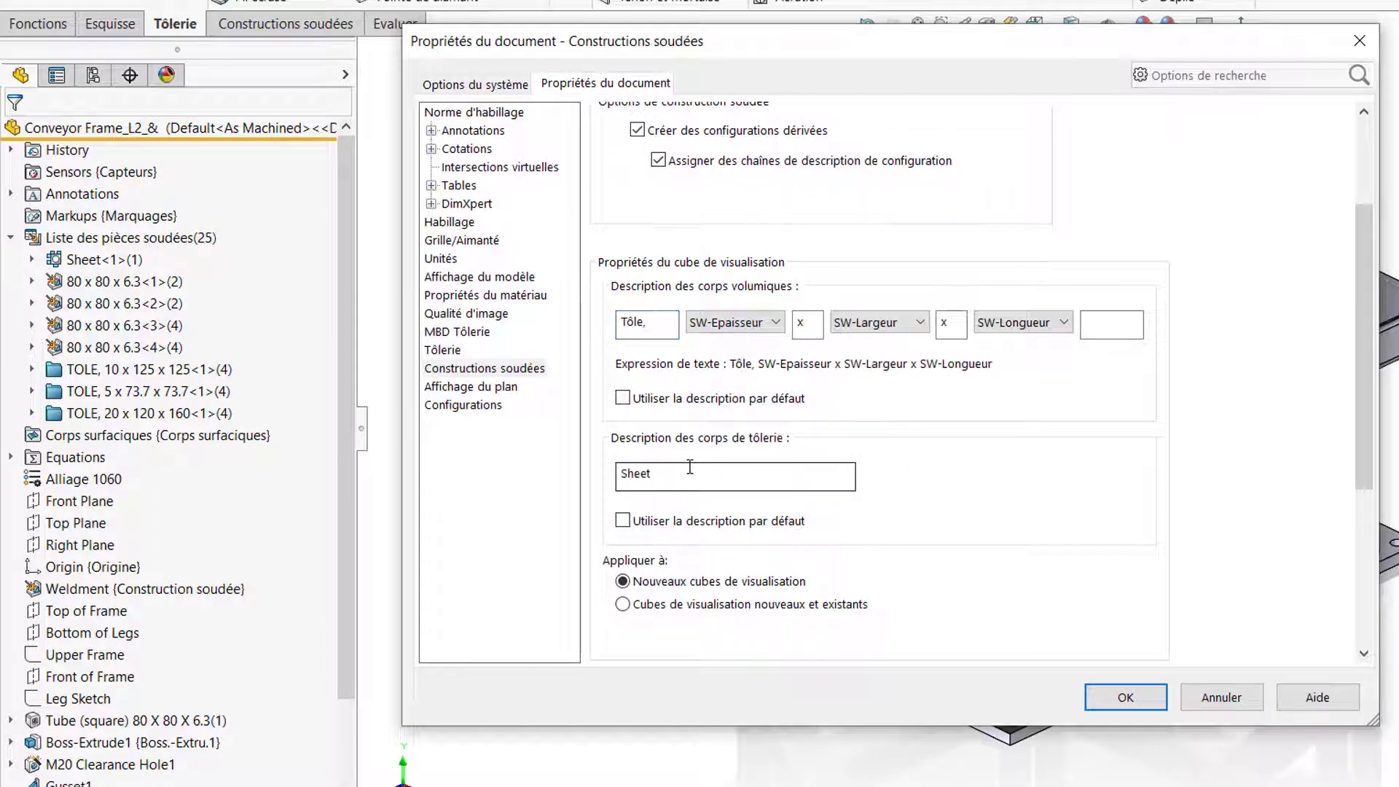
drag(688, 474, 577, 478)
text(T)
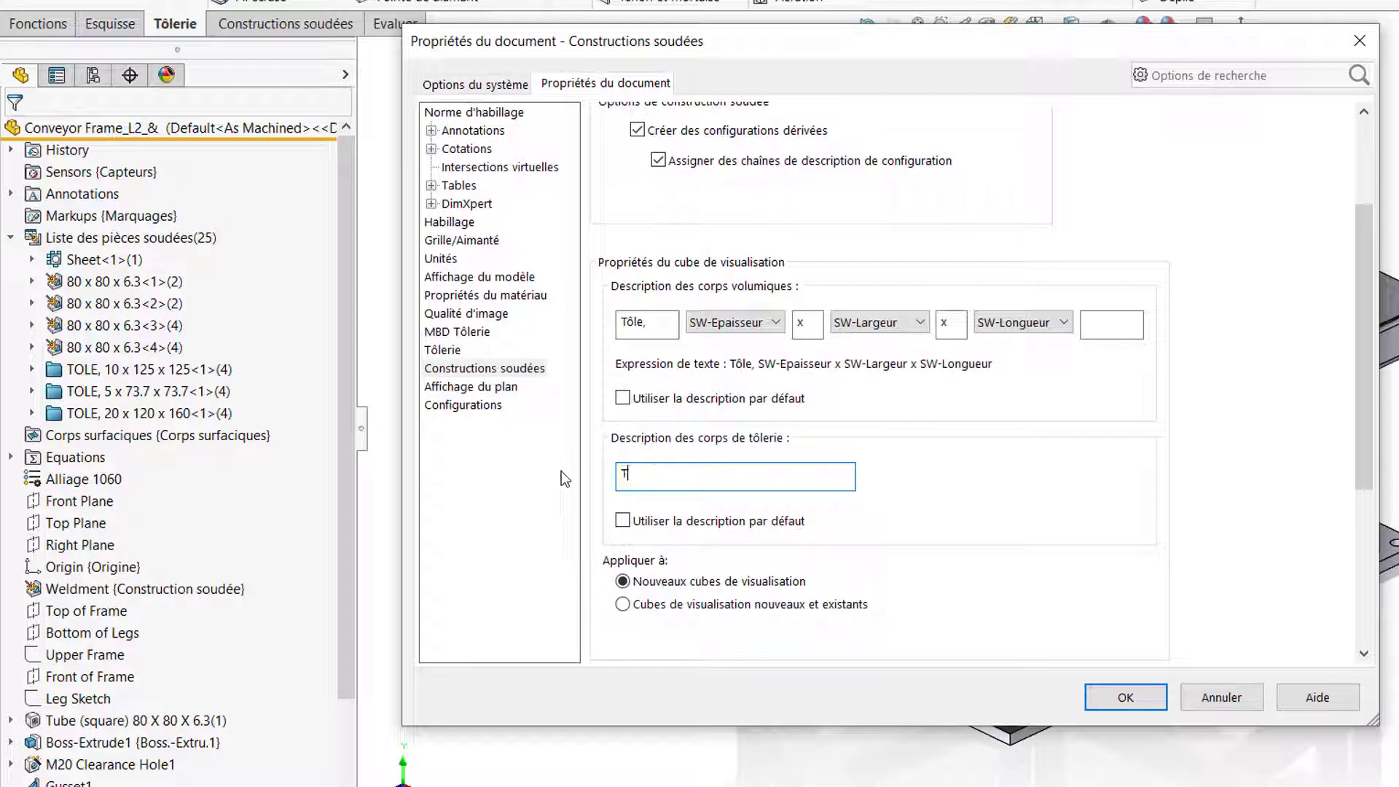
text(ôle)
Step: Keep SW-Longueur as the last solid-body dimension and apply the descriptions to both new and existing bounding boxes
click(1060, 325)
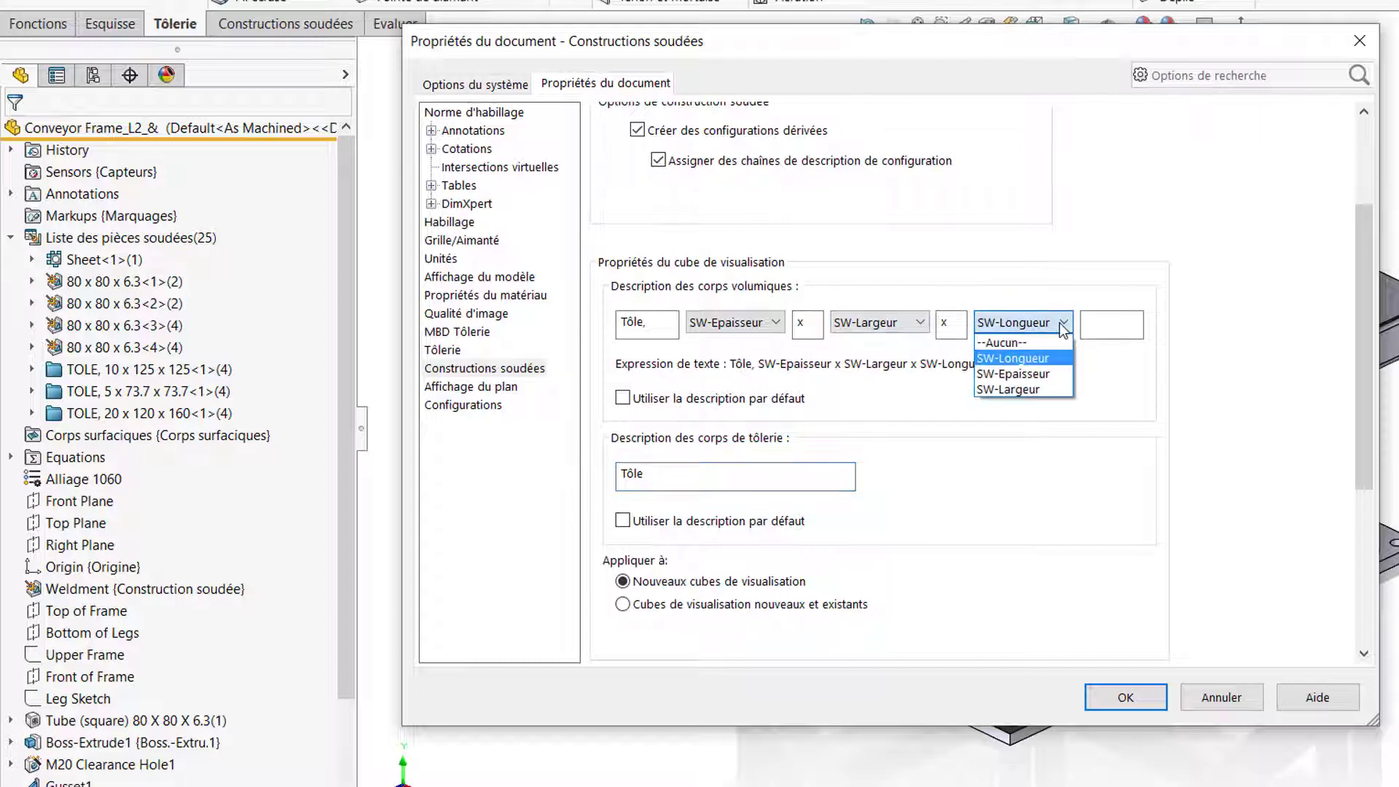
click(1059, 322)
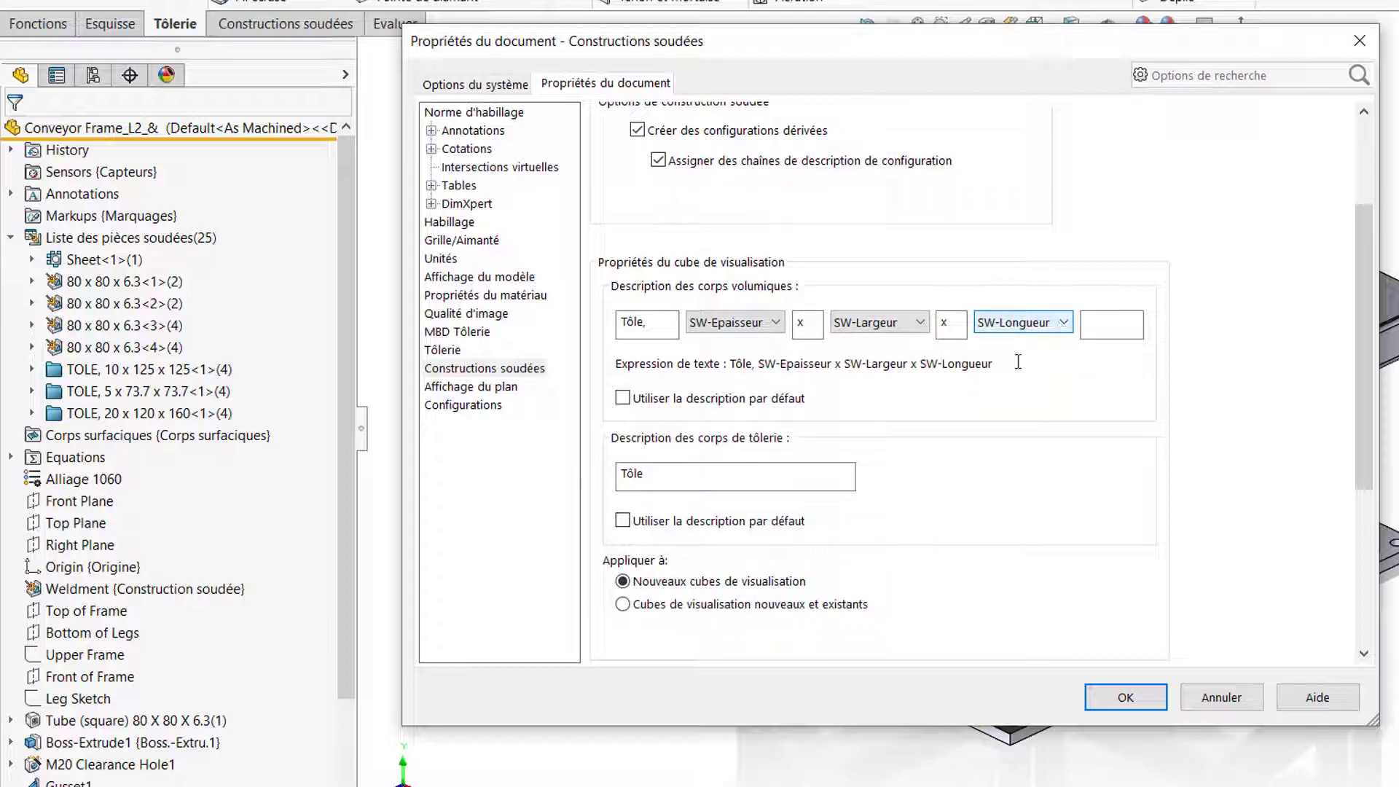
click(622, 605)
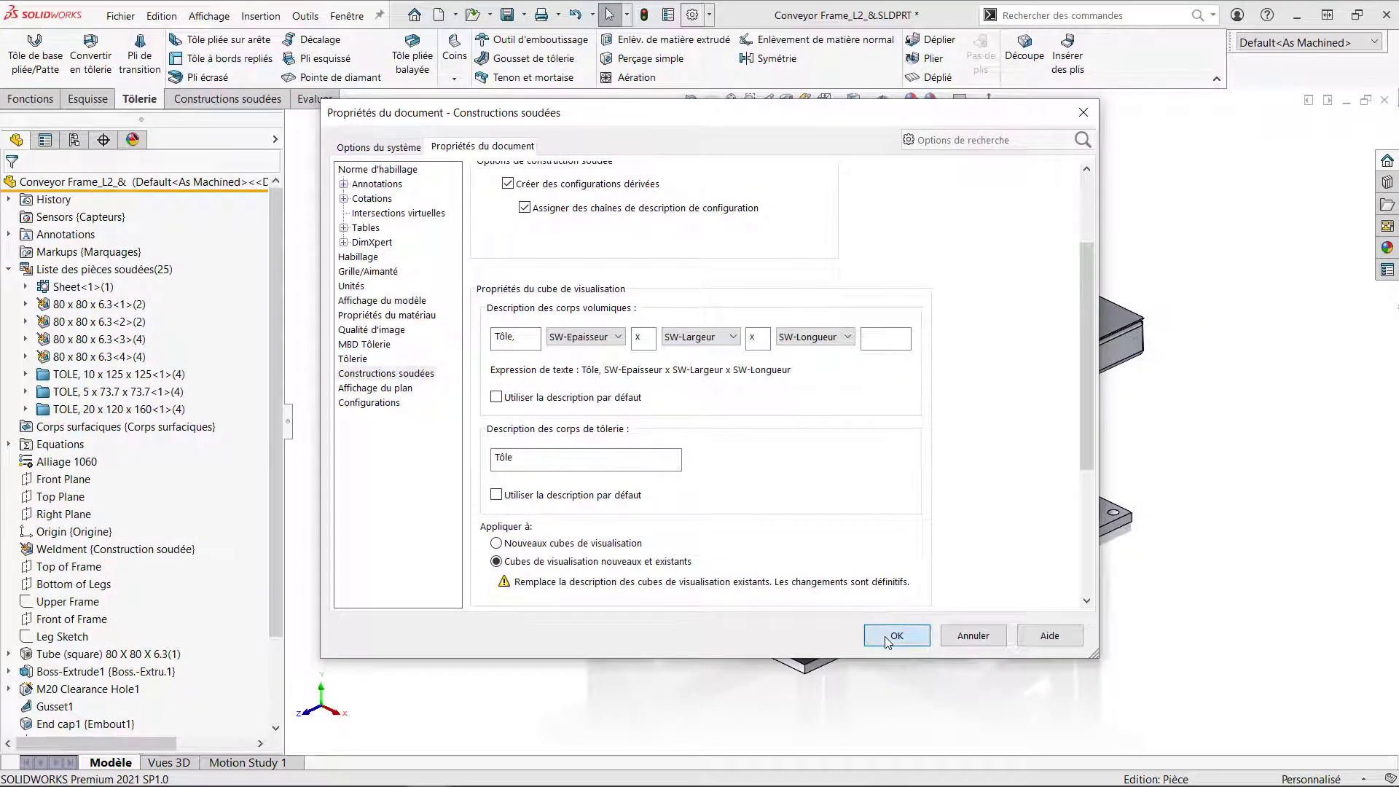
click(887, 639)
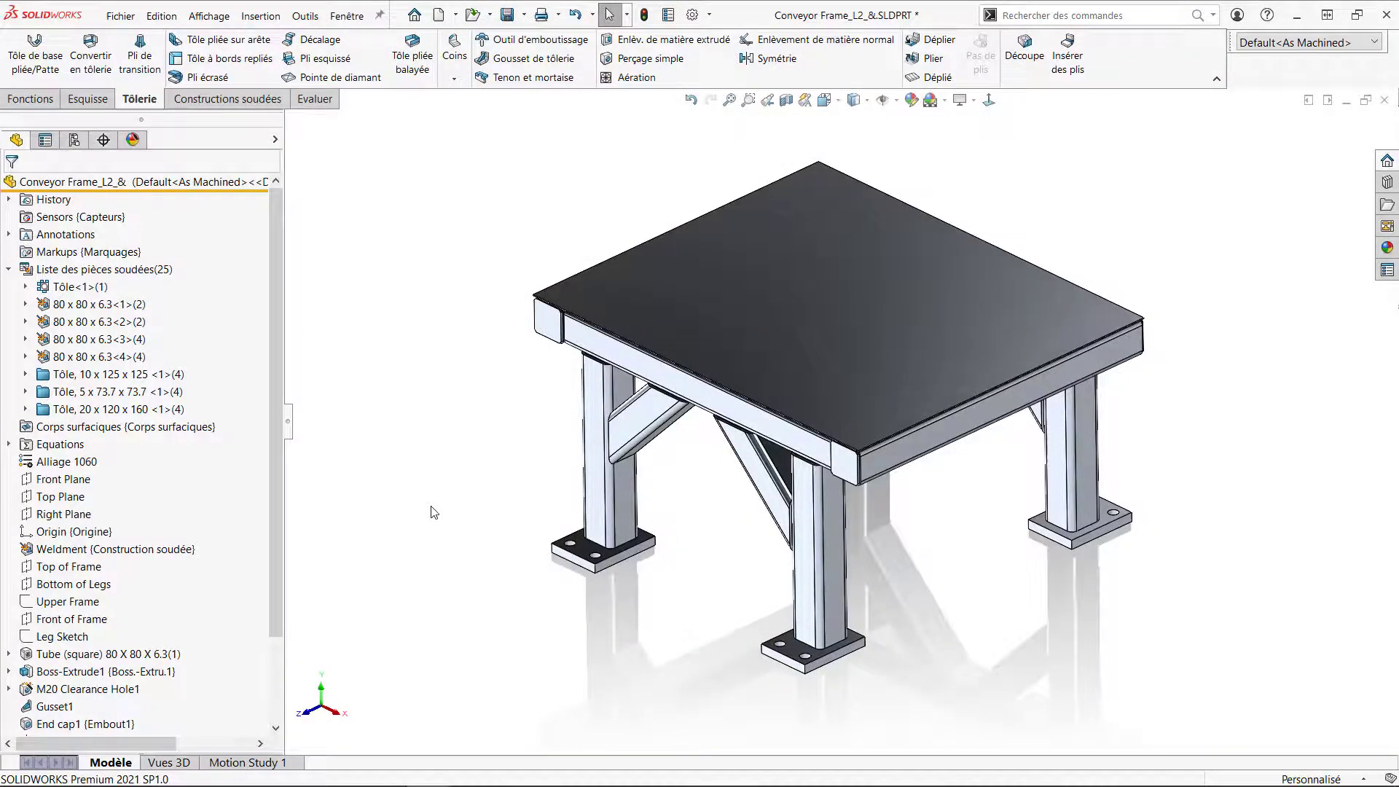
Step: Assign the Bronze d'aluminium material to the first tube body of cut list item 80 x 80 x 6.3<1>
click(26, 304)
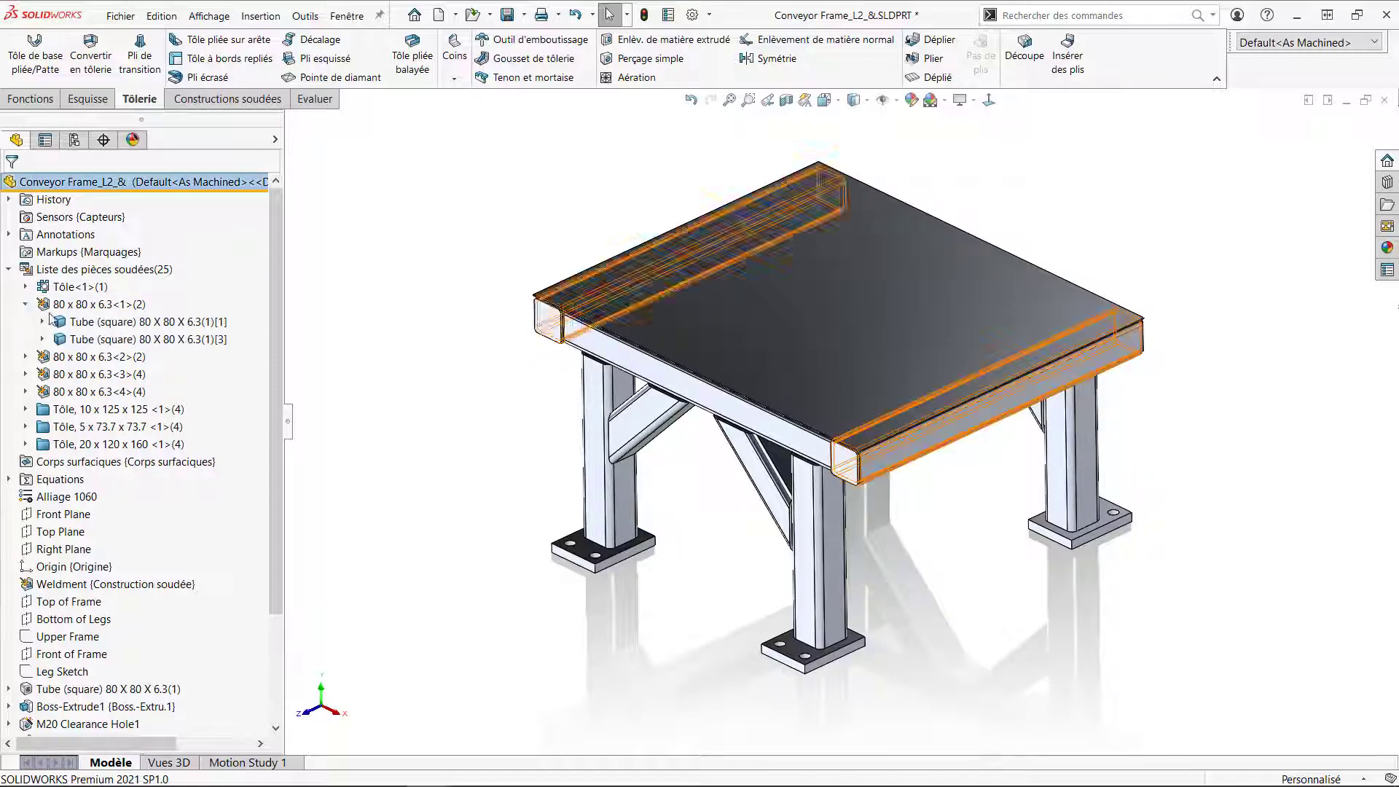
right_click(105, 324)
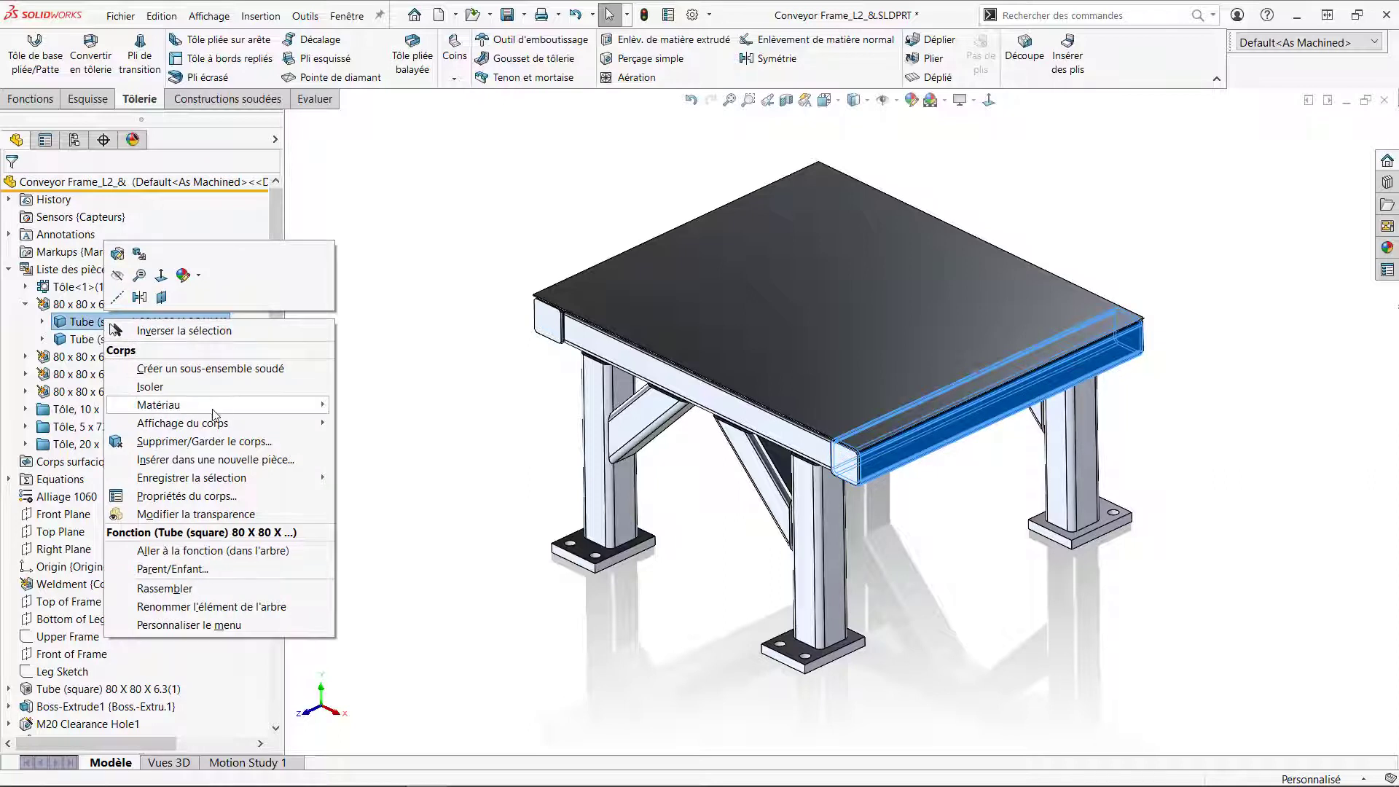
mouse_move(241, 412)
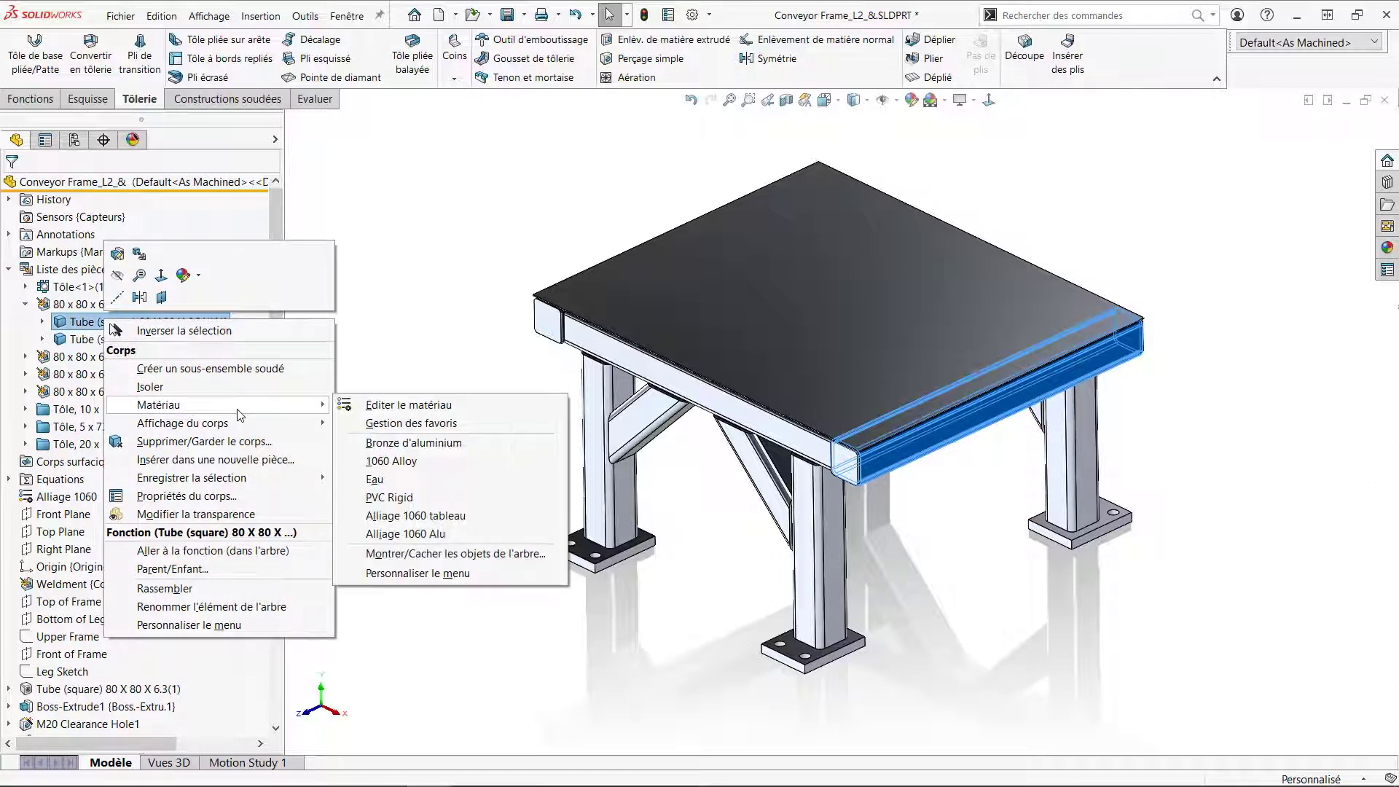
click(402, 444)
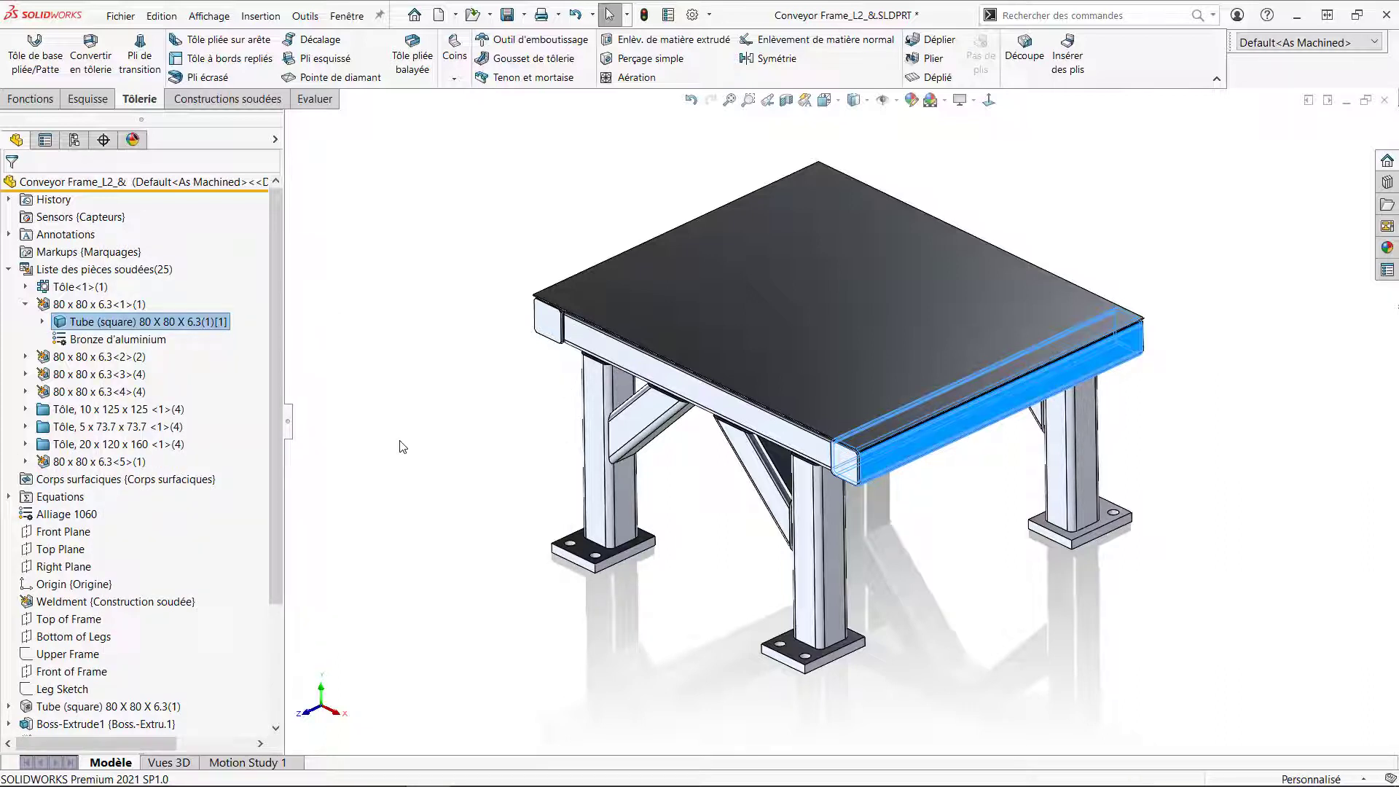
Step: Remove the Bronze d'aluminium material from the tube body in cut list item 80 x 80 x 6.3<1>
click(95, 304)
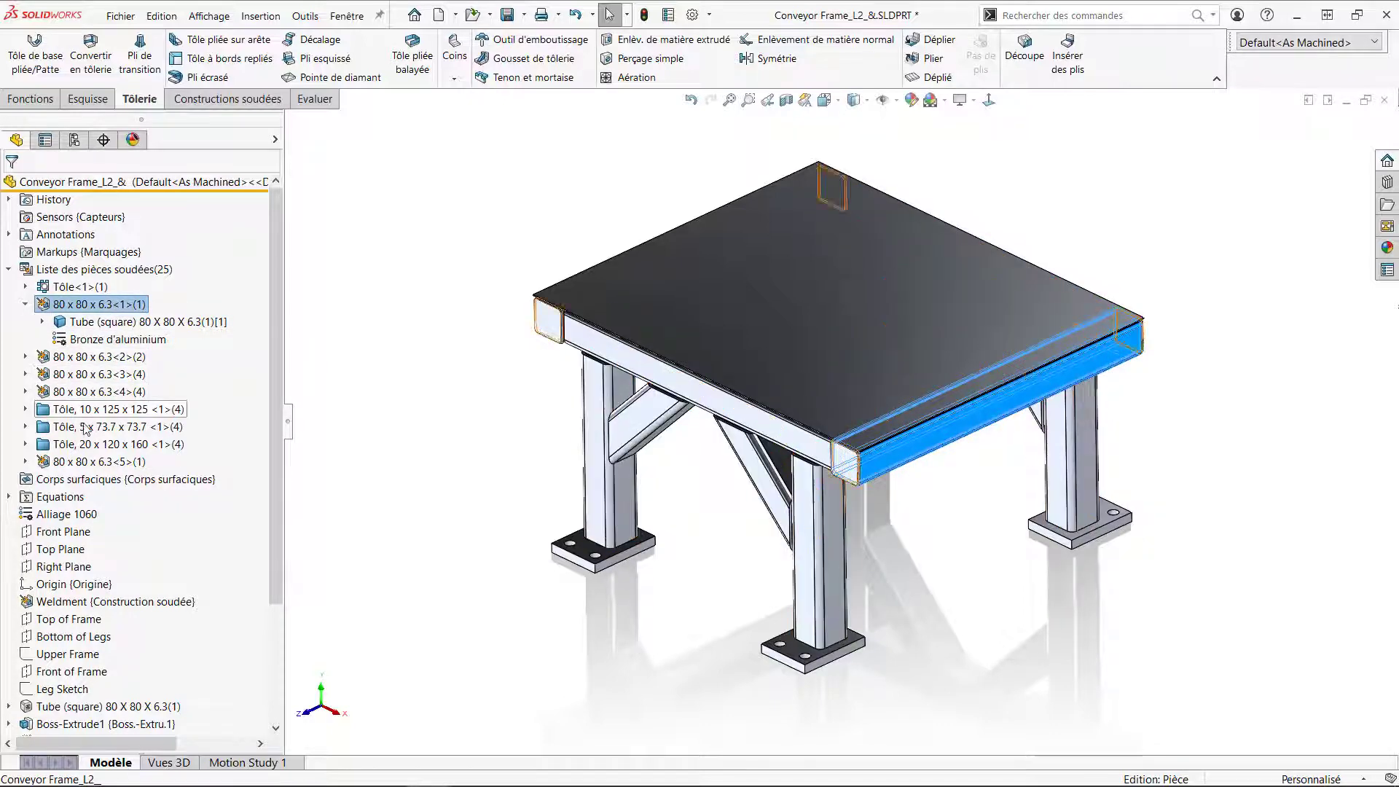
right_click(102, 321)
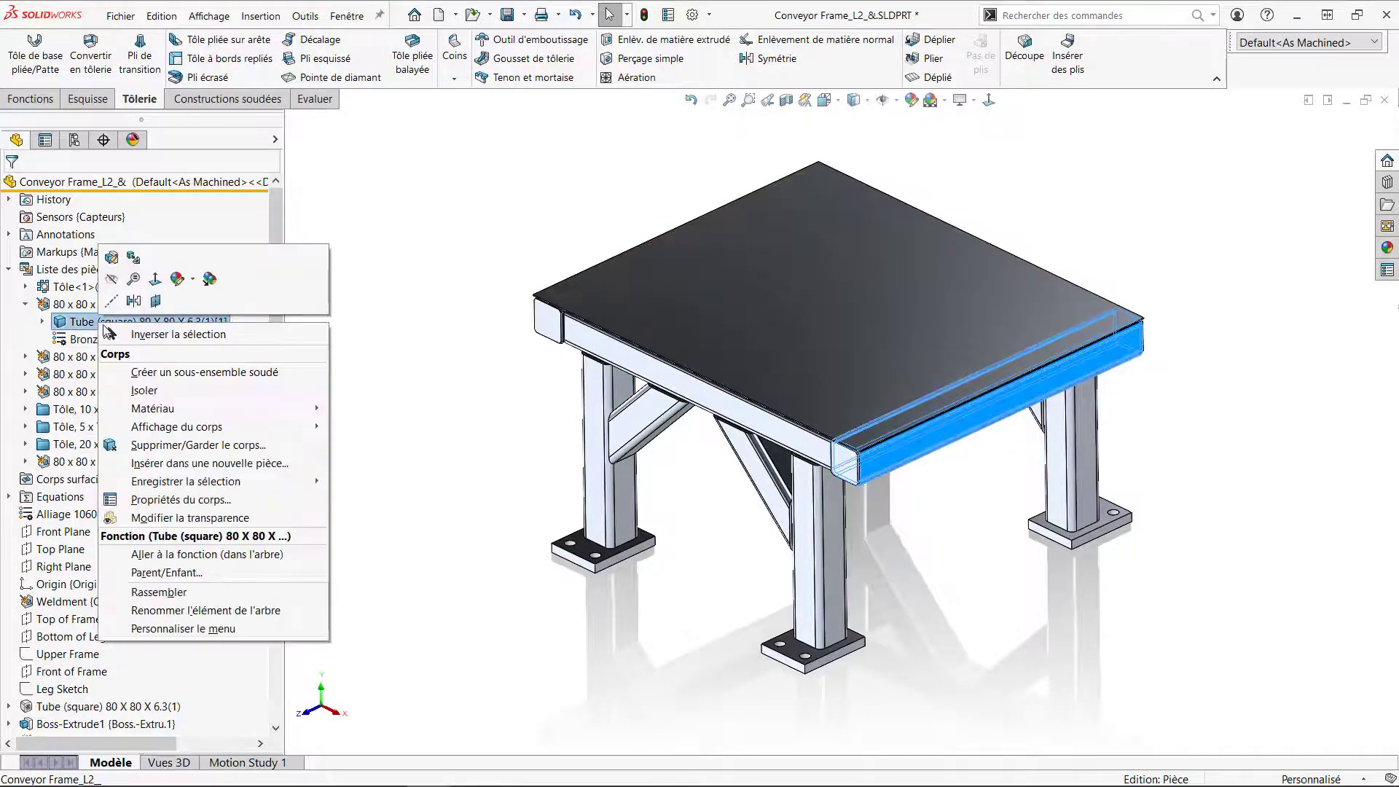
mouse_move(234, 409)
click(392, 427)
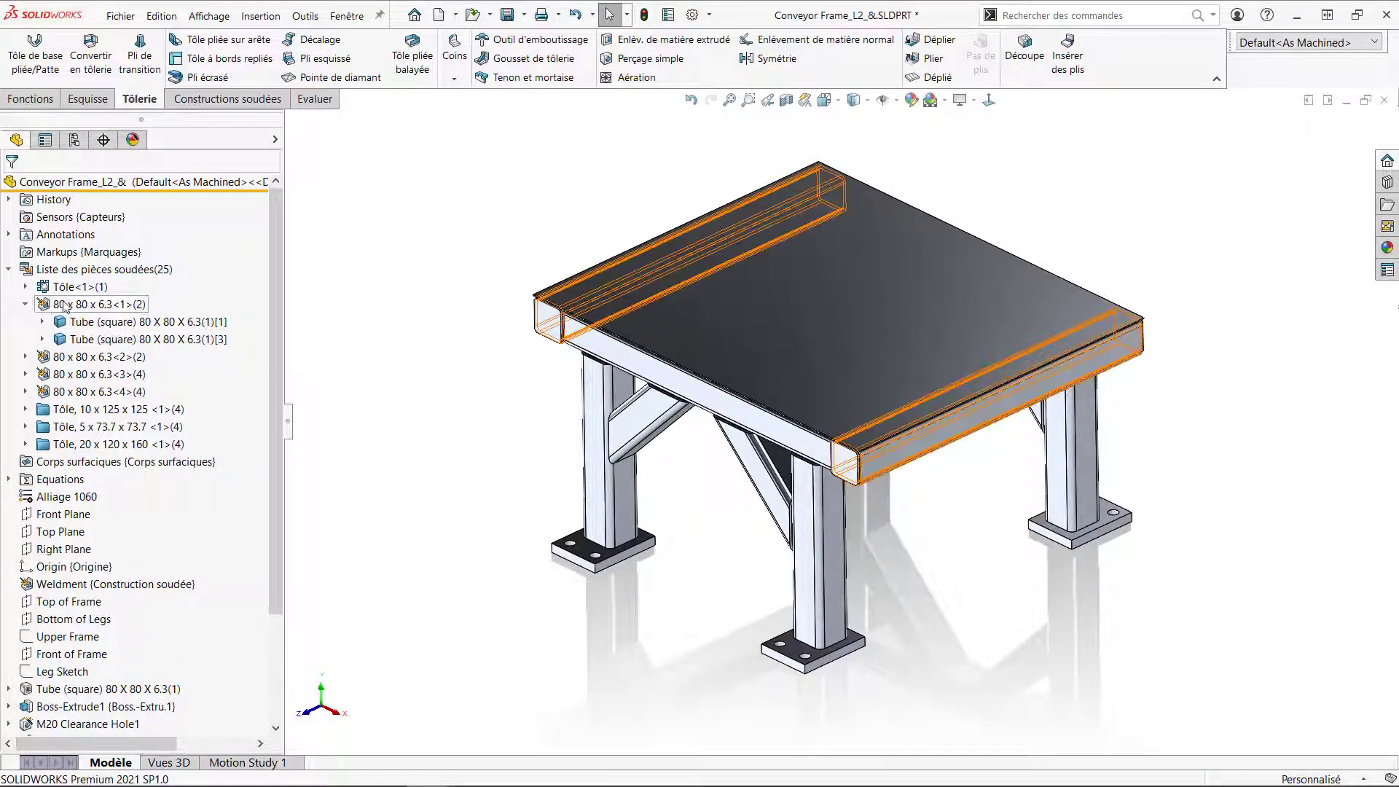
Step: Switch to the Option de tri part, expand its cut list and examine which features produced the three tube bodies
click(26, 305)
key(ctrl+Tab)
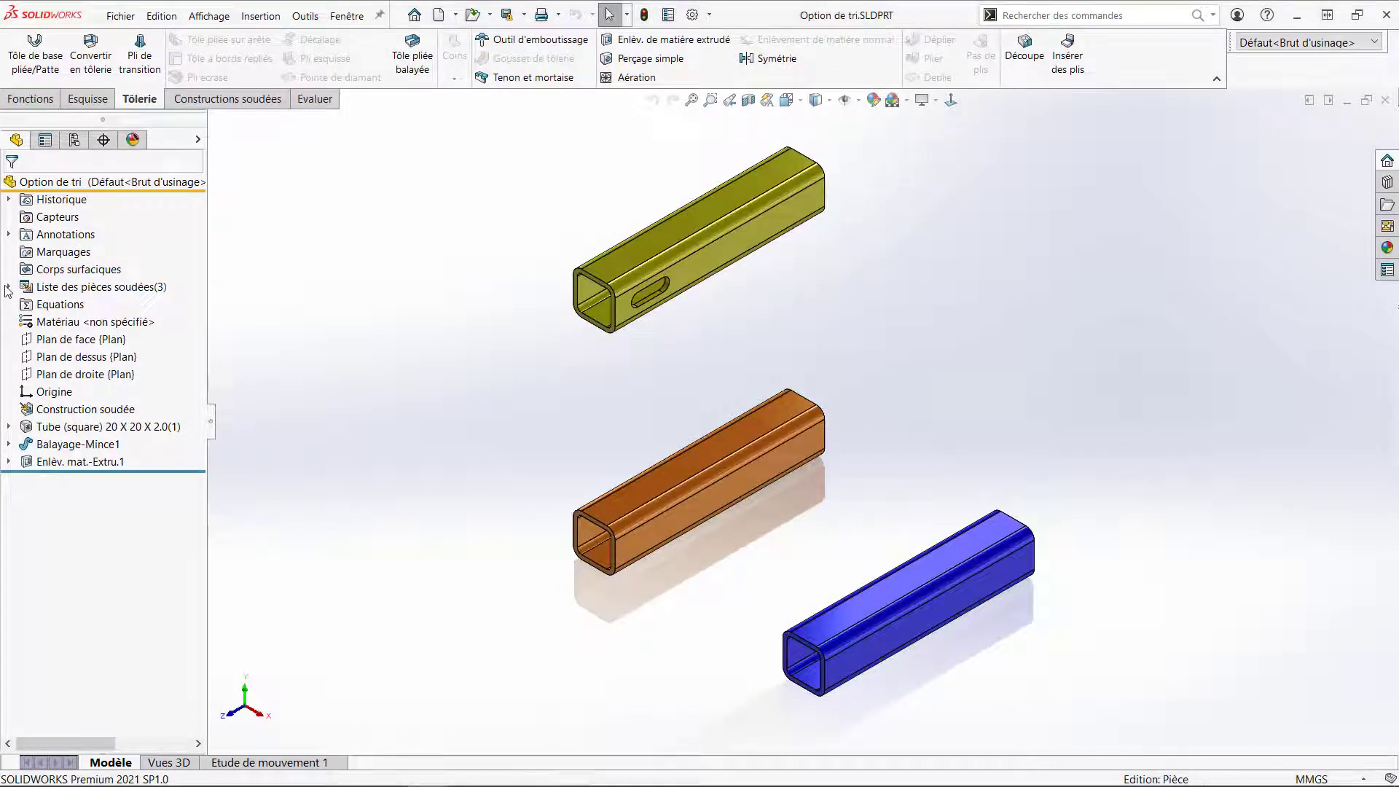
click(9, 287)
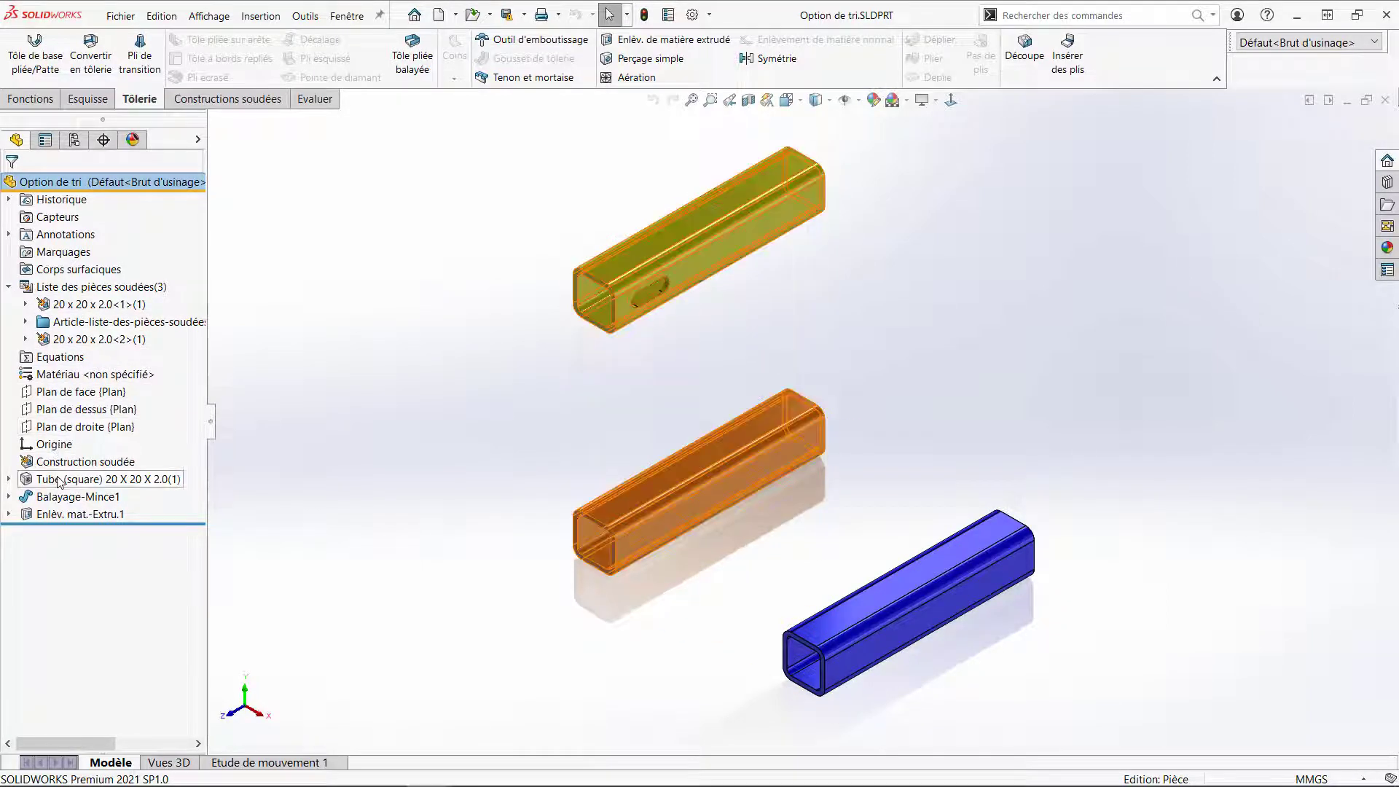
mouse_move(58, 482)
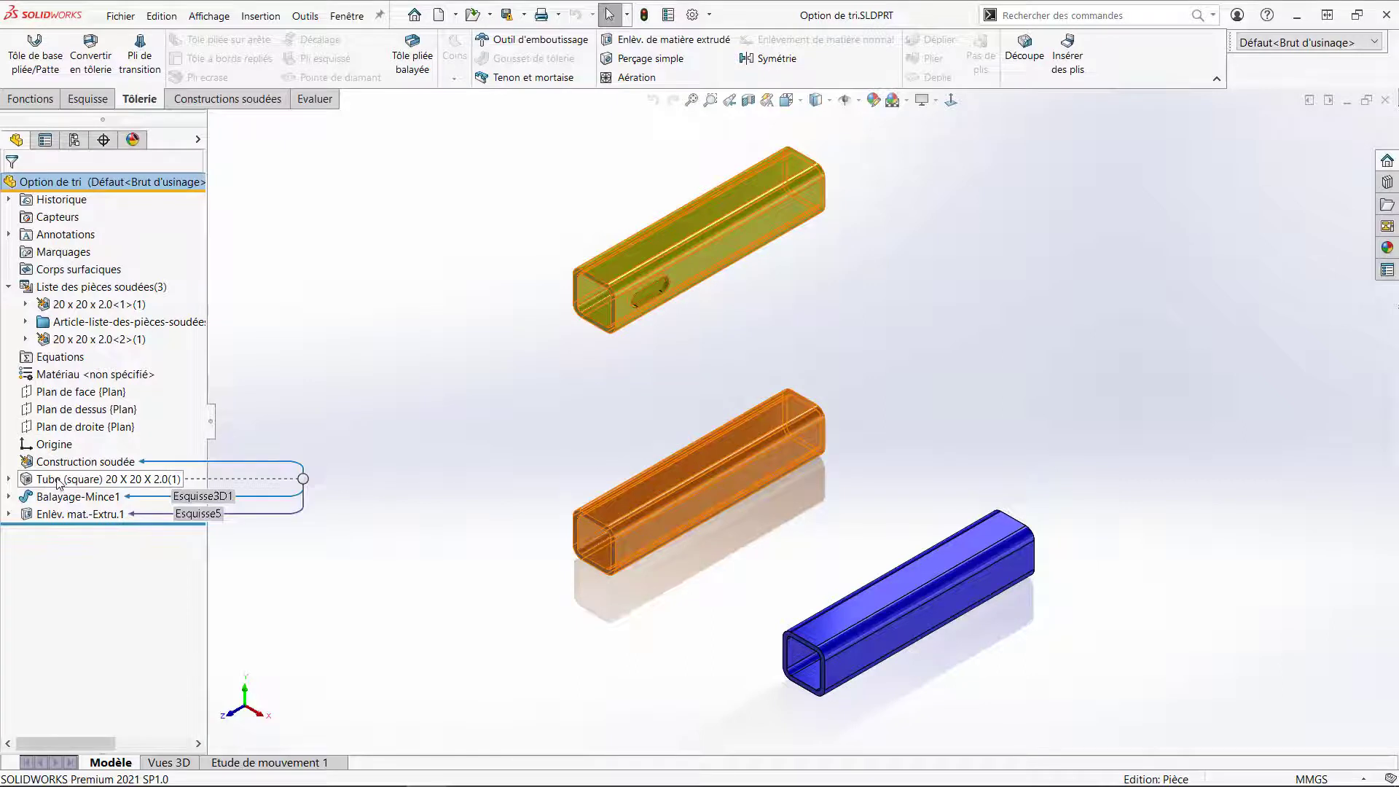
mouse_move(30, 505)
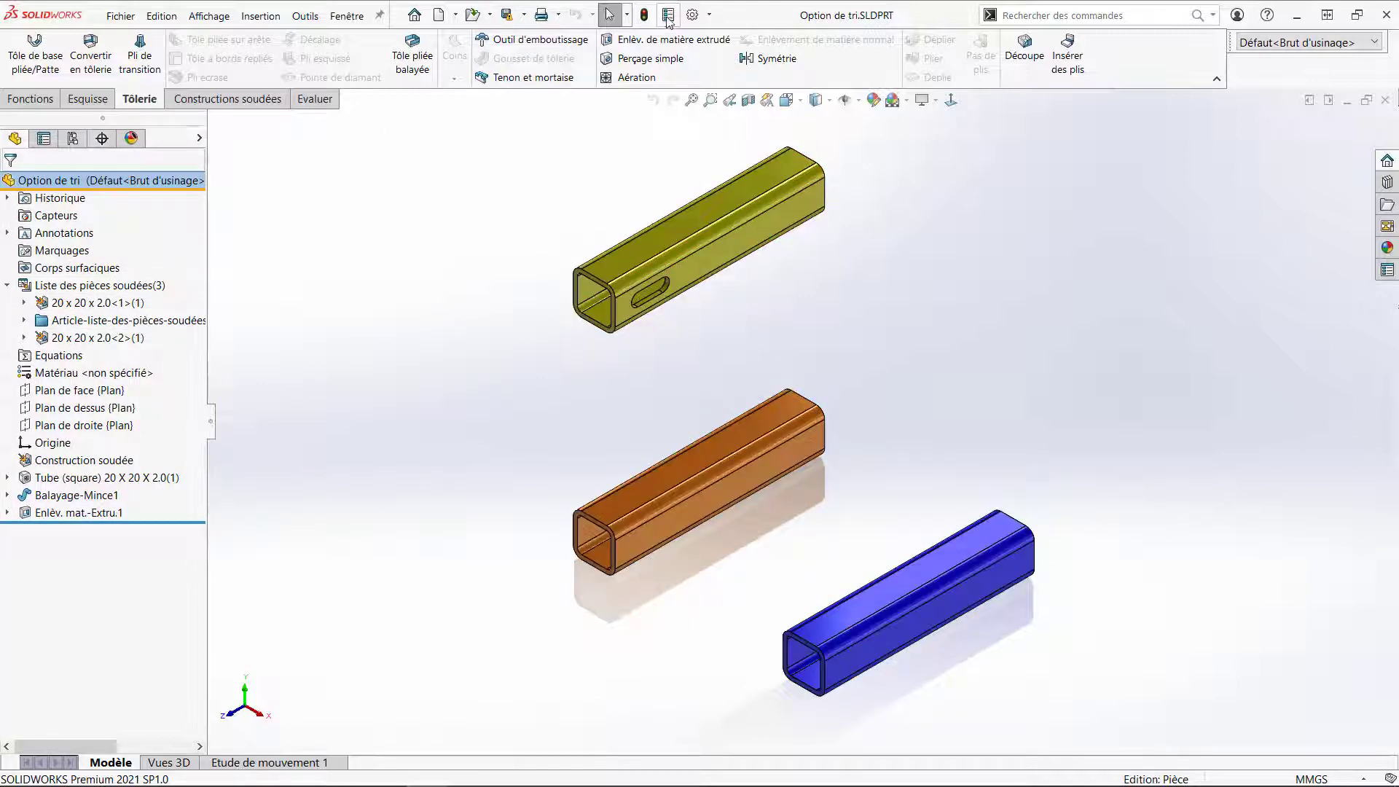
Step: View the Collecter les corps identiques setting in the part's weldment document properties
click(692, 15)
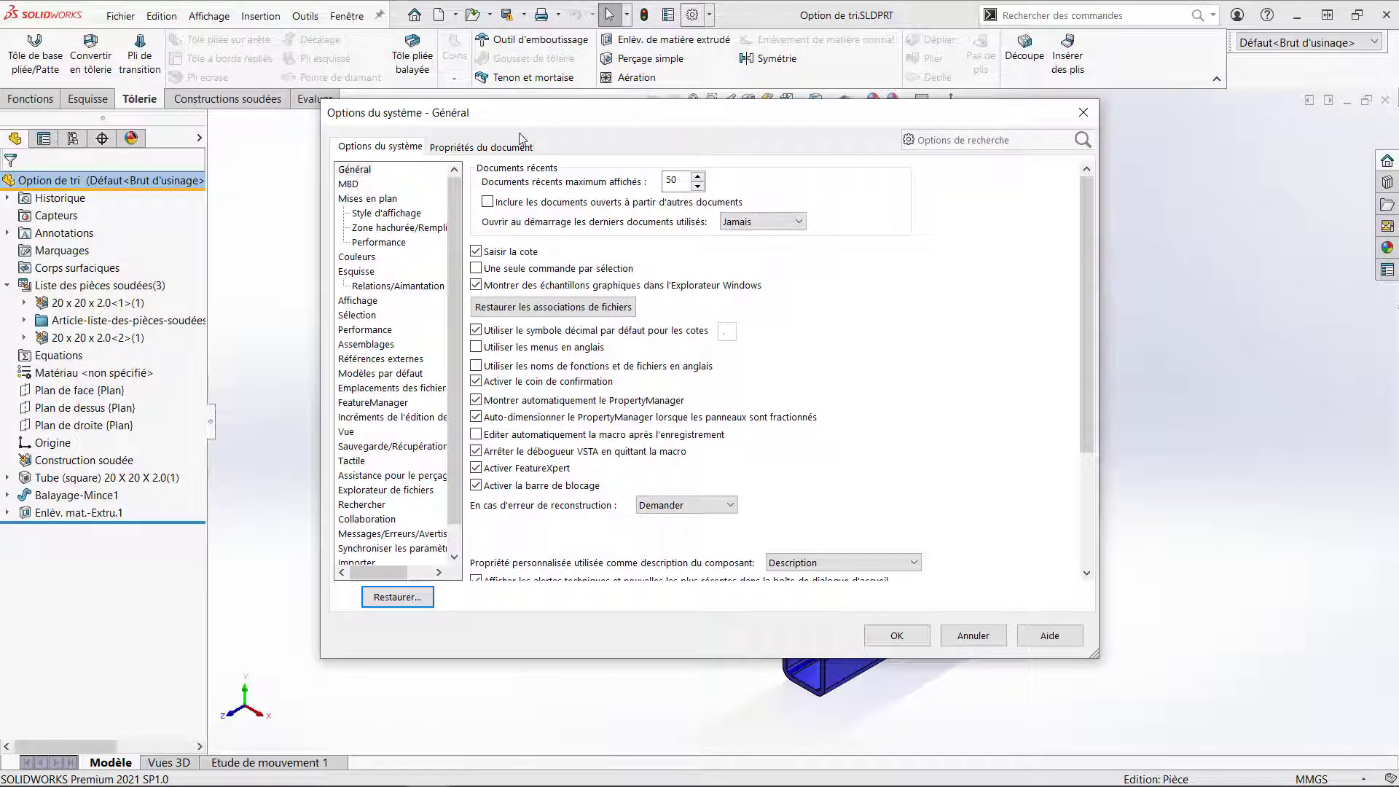
click(519, 145)
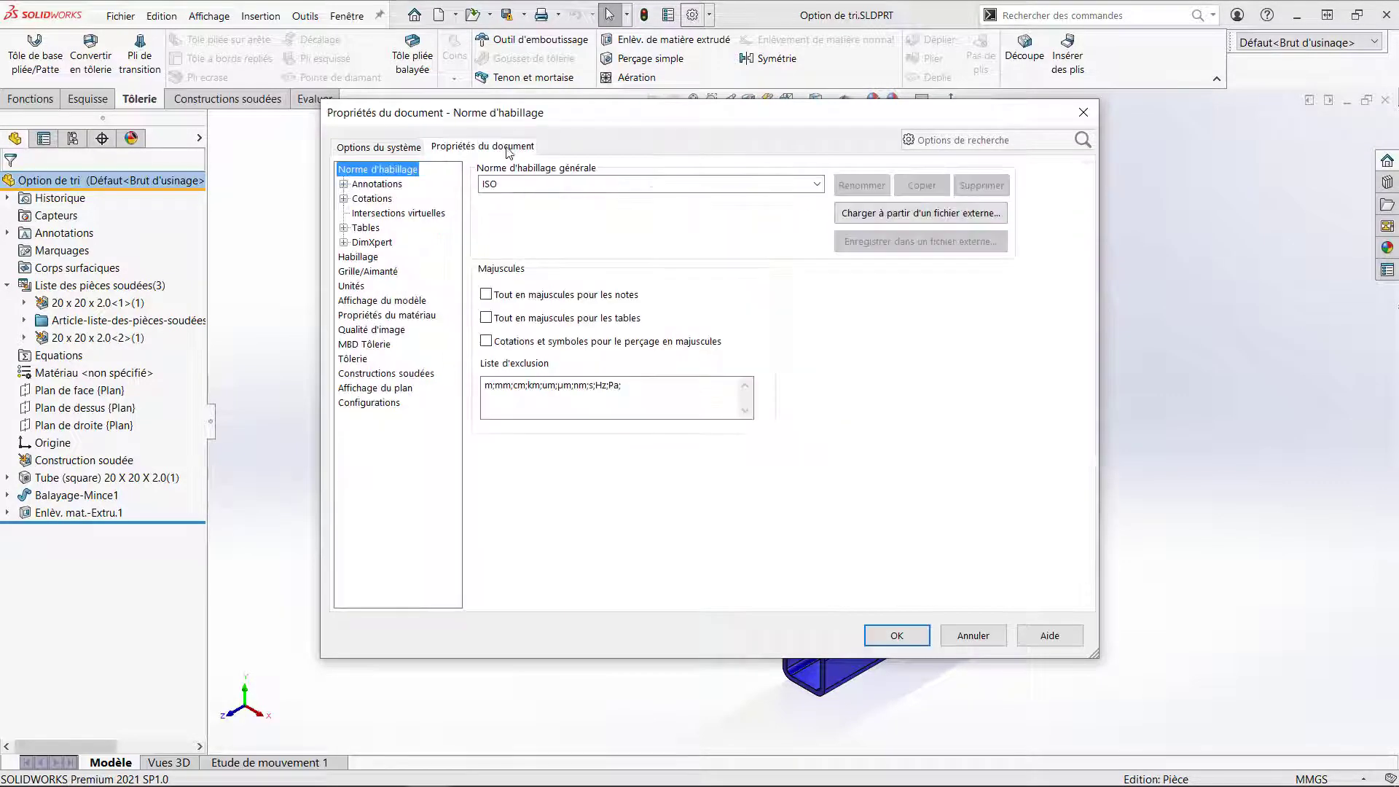
click(364, 373)
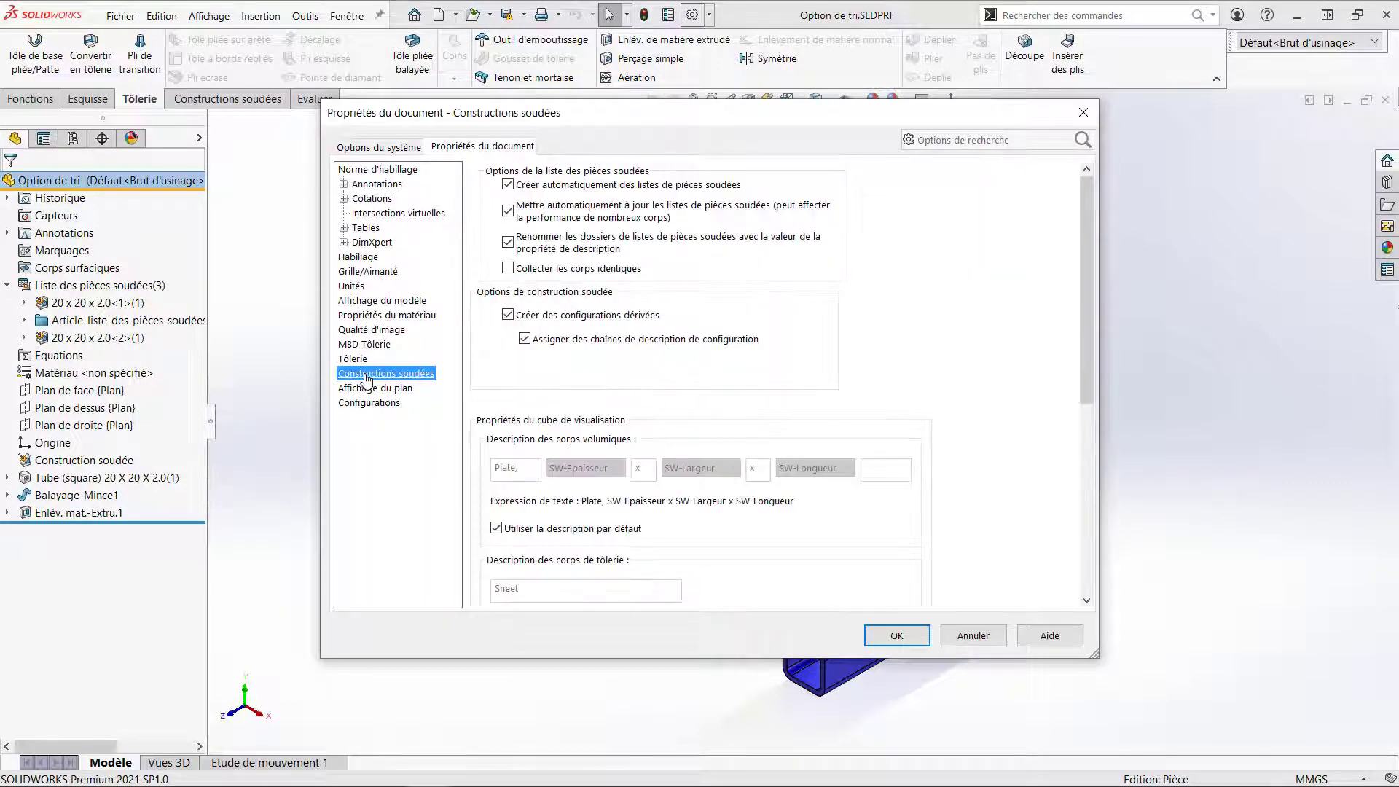
click(508, 269)
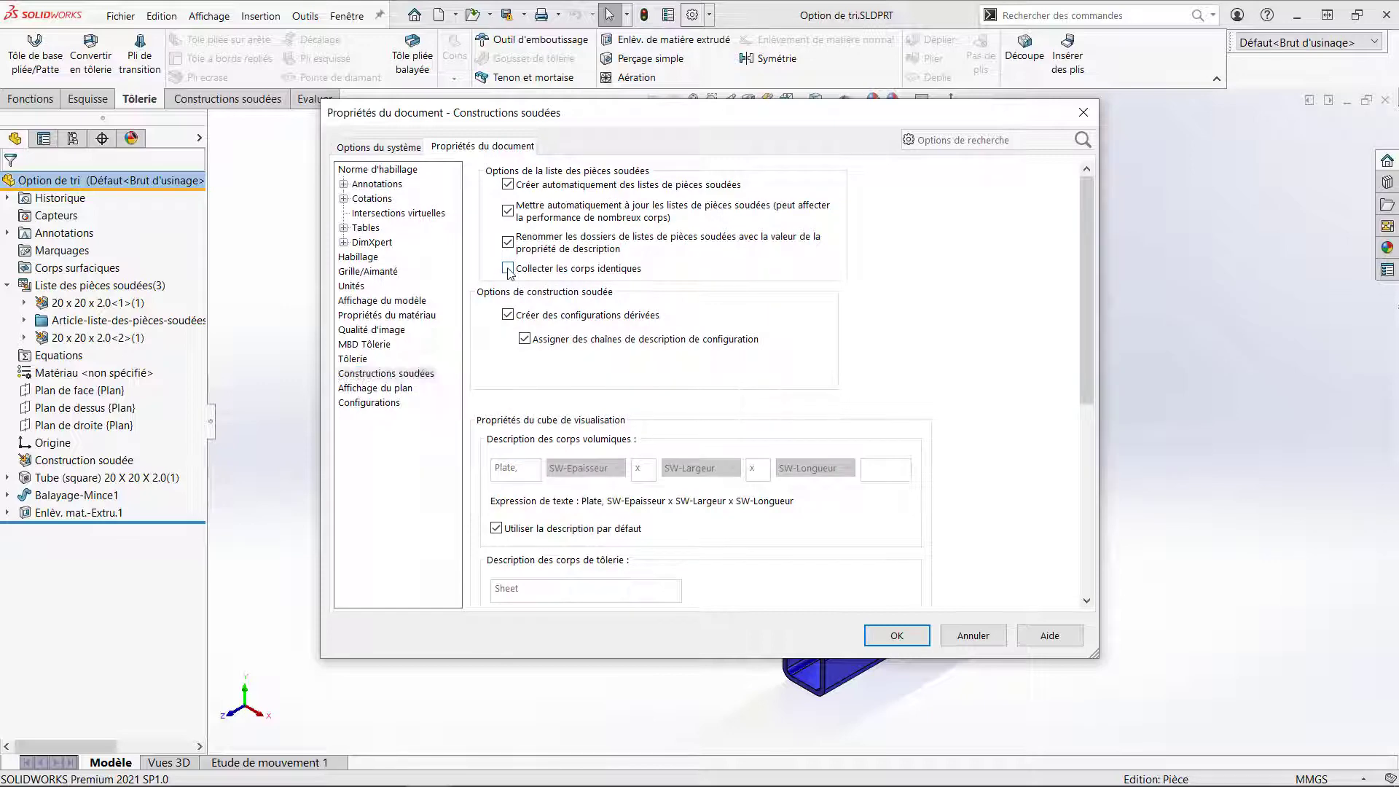
click(897, 635)
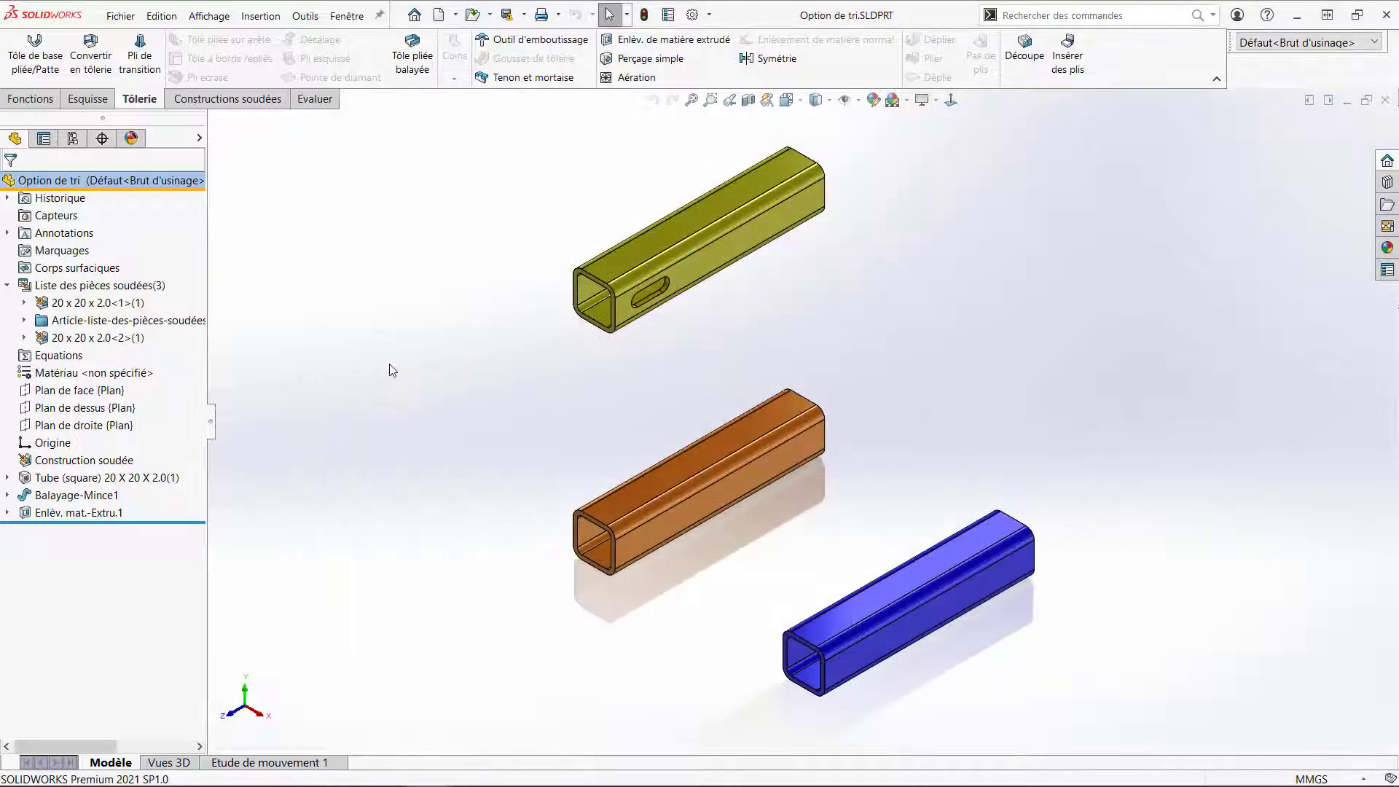
Step: Enable Collecter les corps identiques in the cut list sorting options and highlight the bodies of both 20 x 20 x 2.0 items
right_click(141, 292)
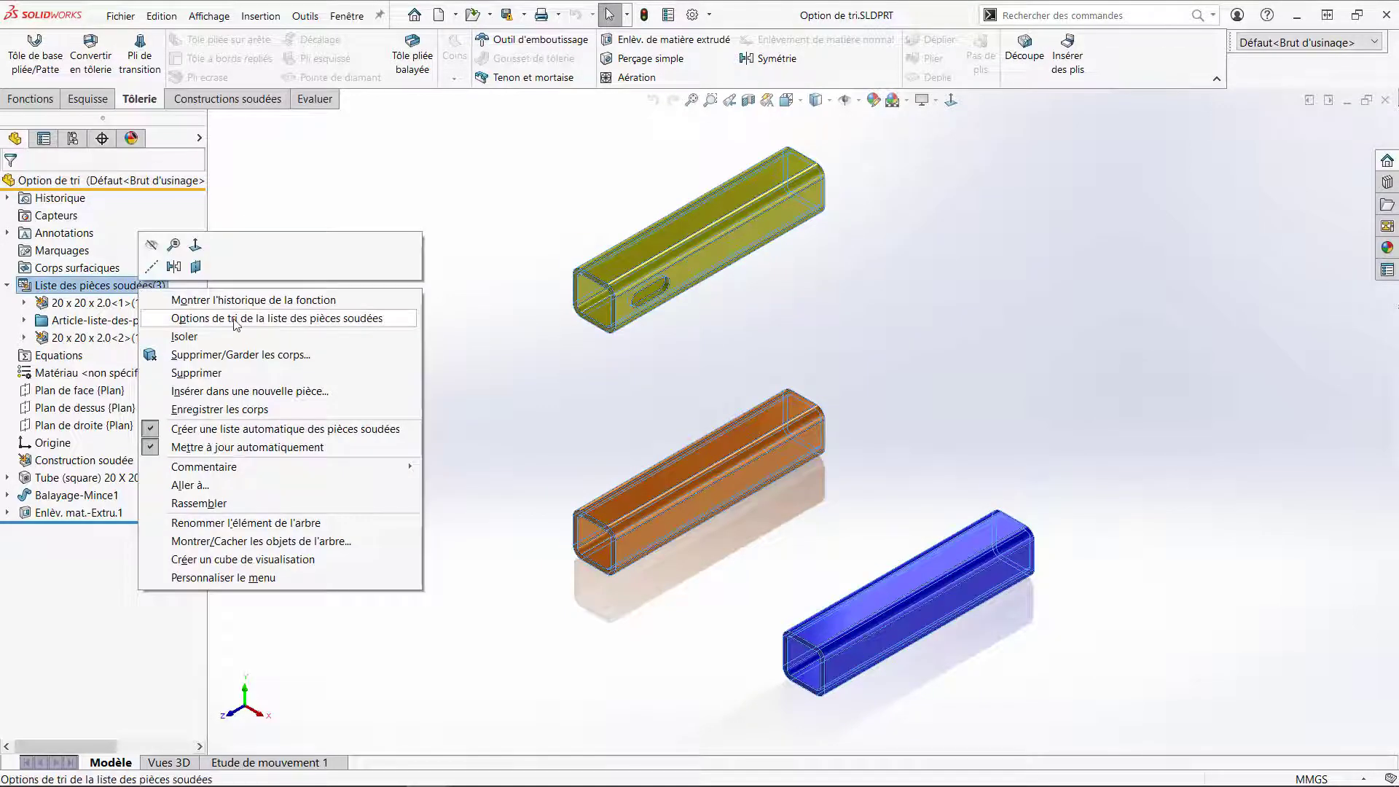
click(474, 292)
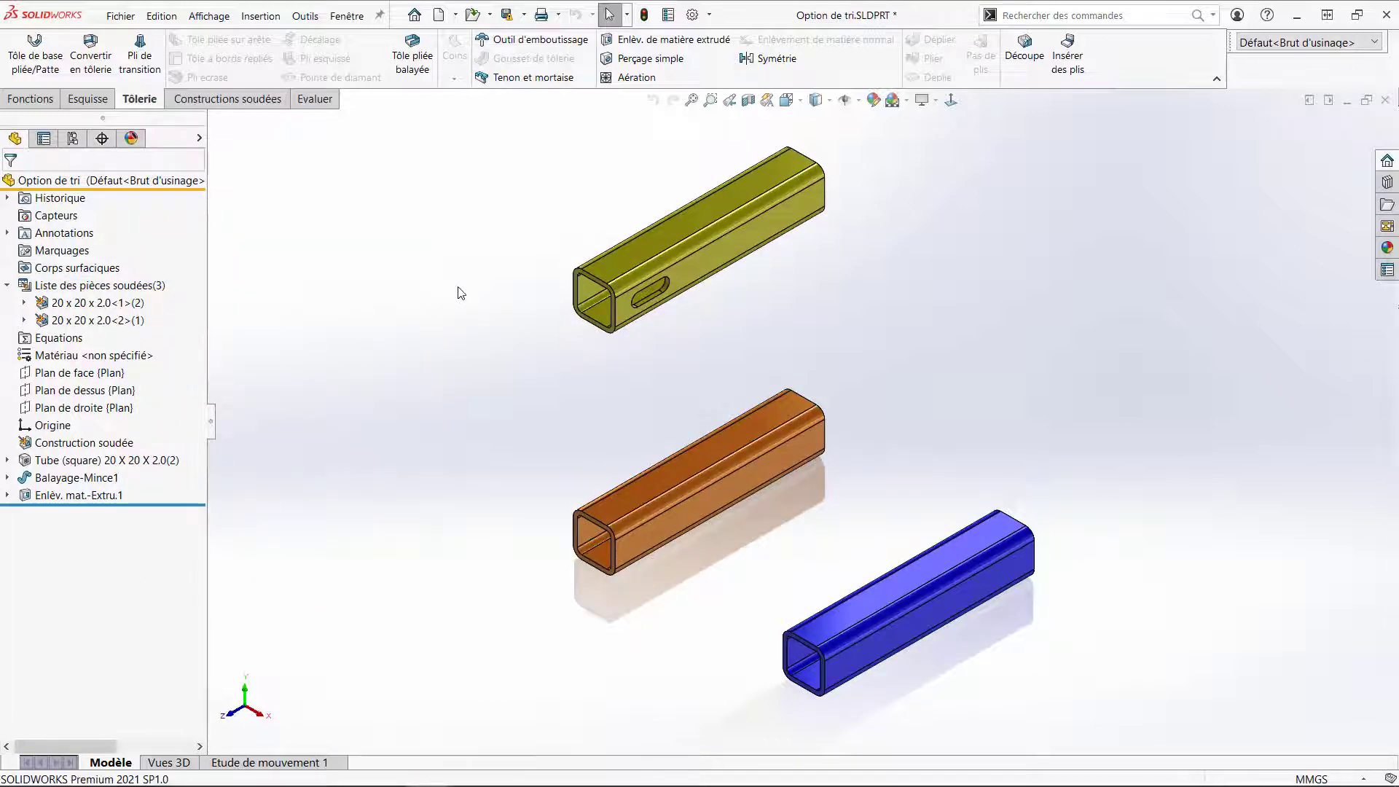
click(127, 308)
click(128, 323)
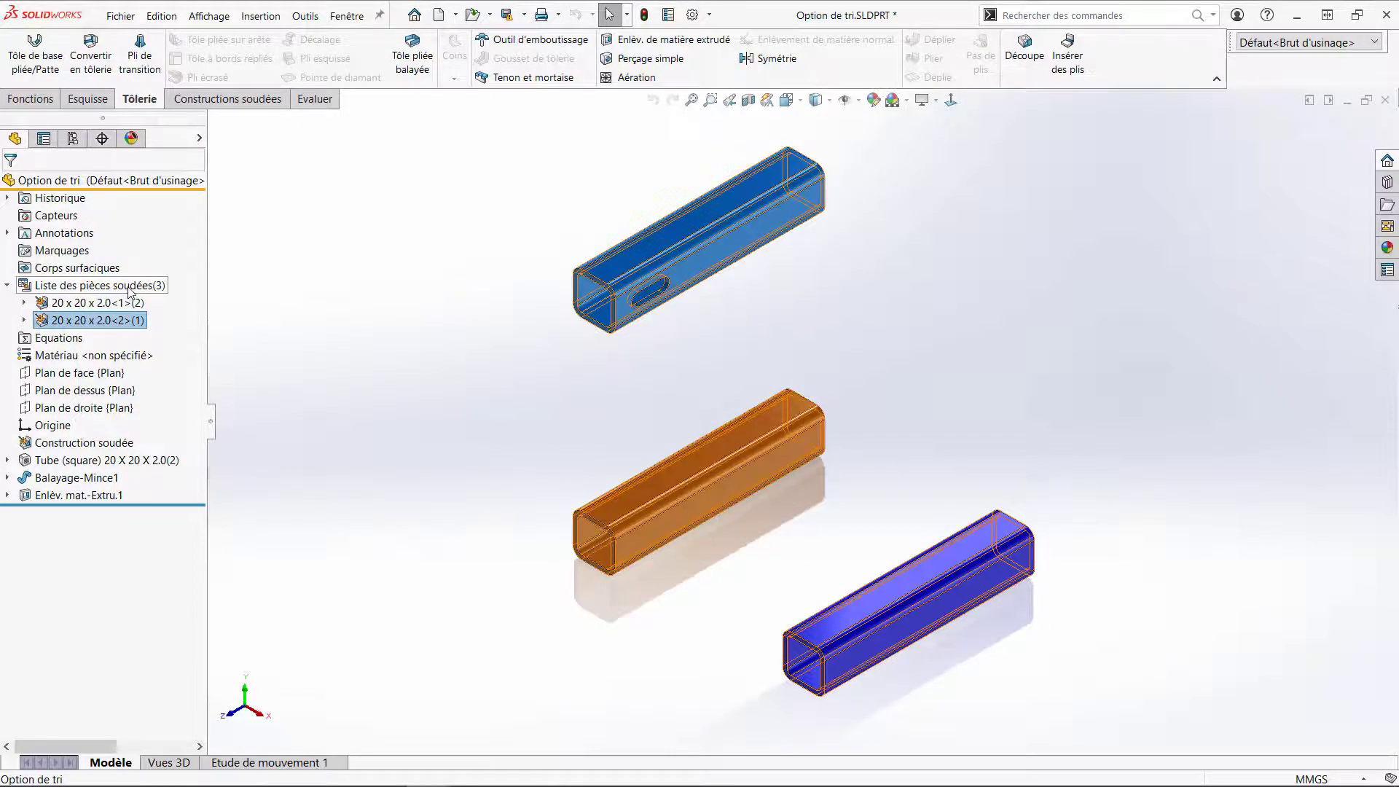
Step: Exclude the green tube's four tangent slot faces from the cut list sorting and highlight the bodies of item 20 x 20 x 2.0<1>
right_click(130, 290)
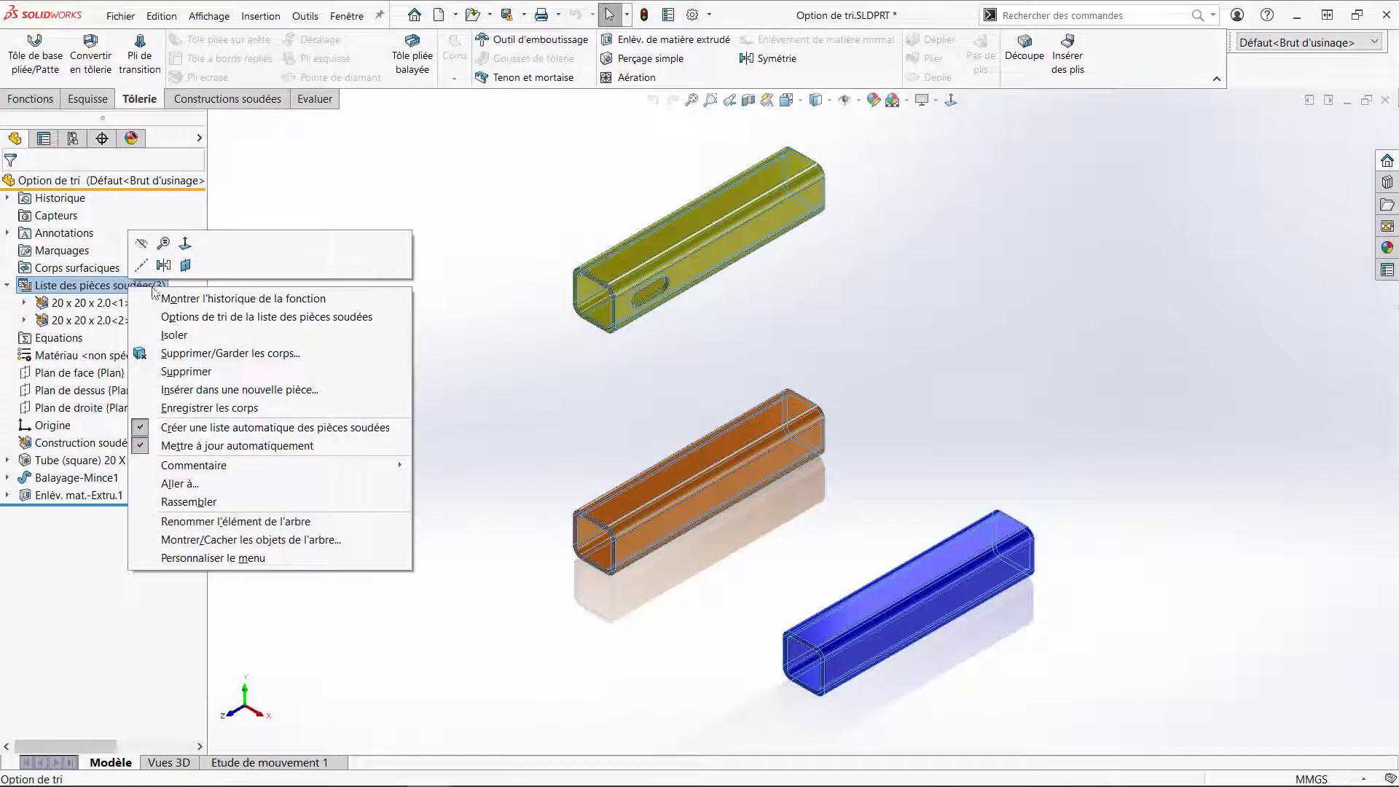
click(195, 318)
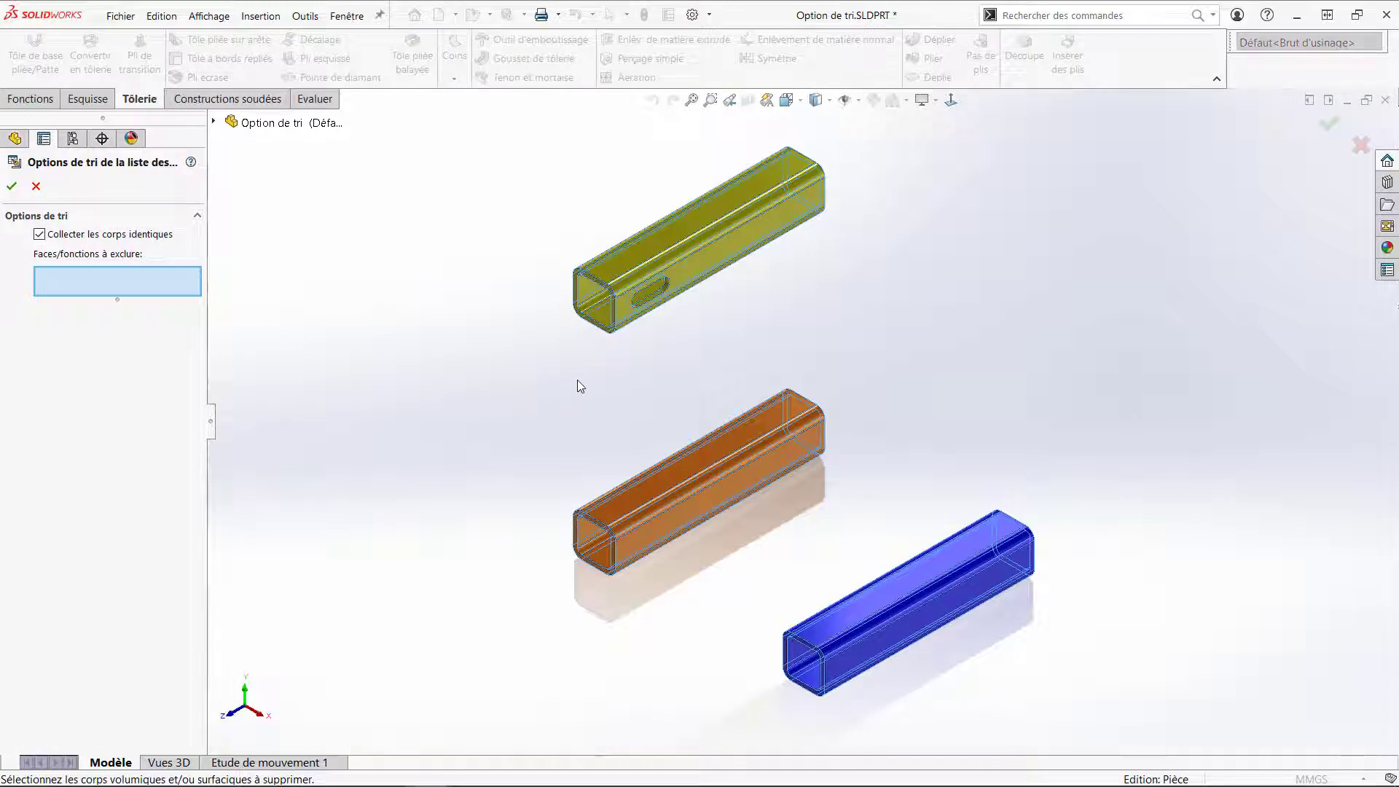
key(g)
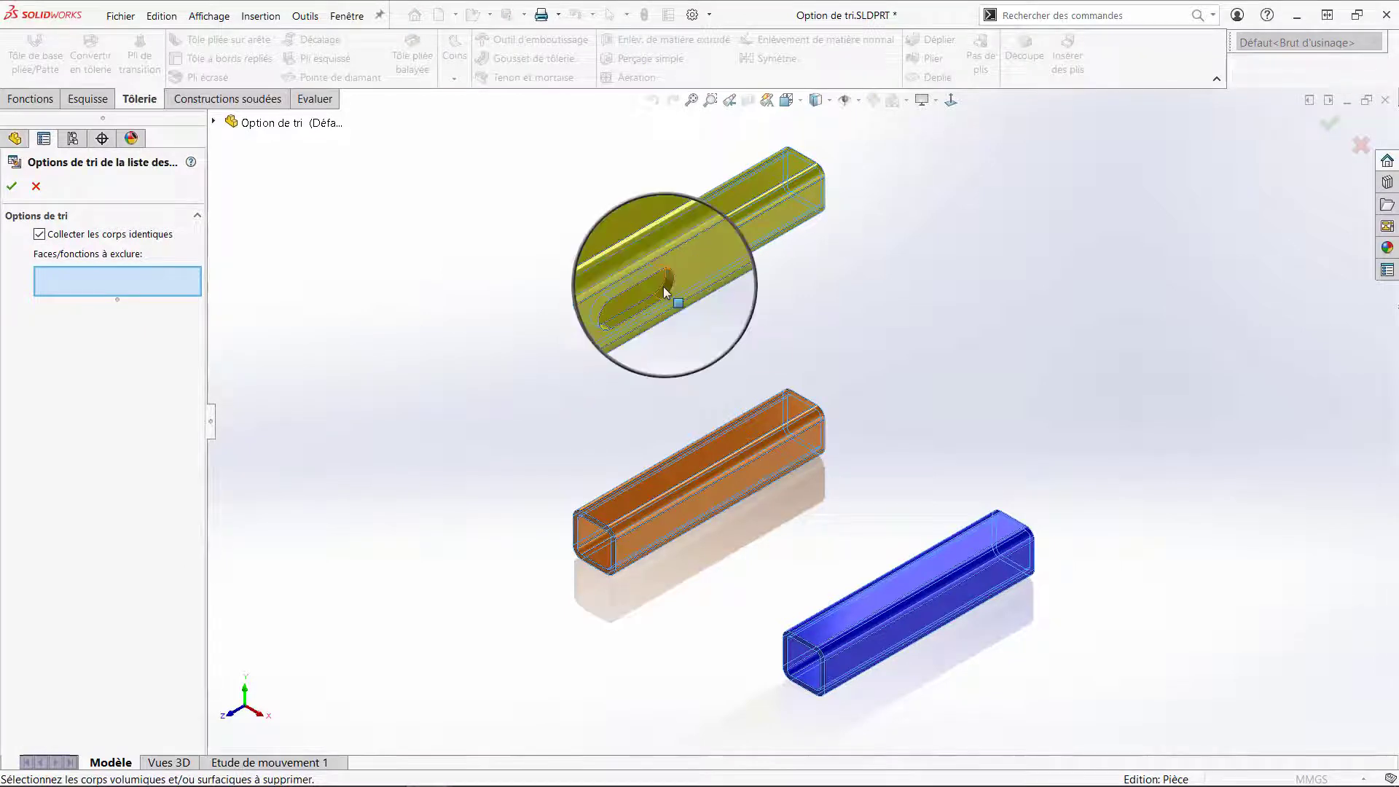
right_click(661, 291)
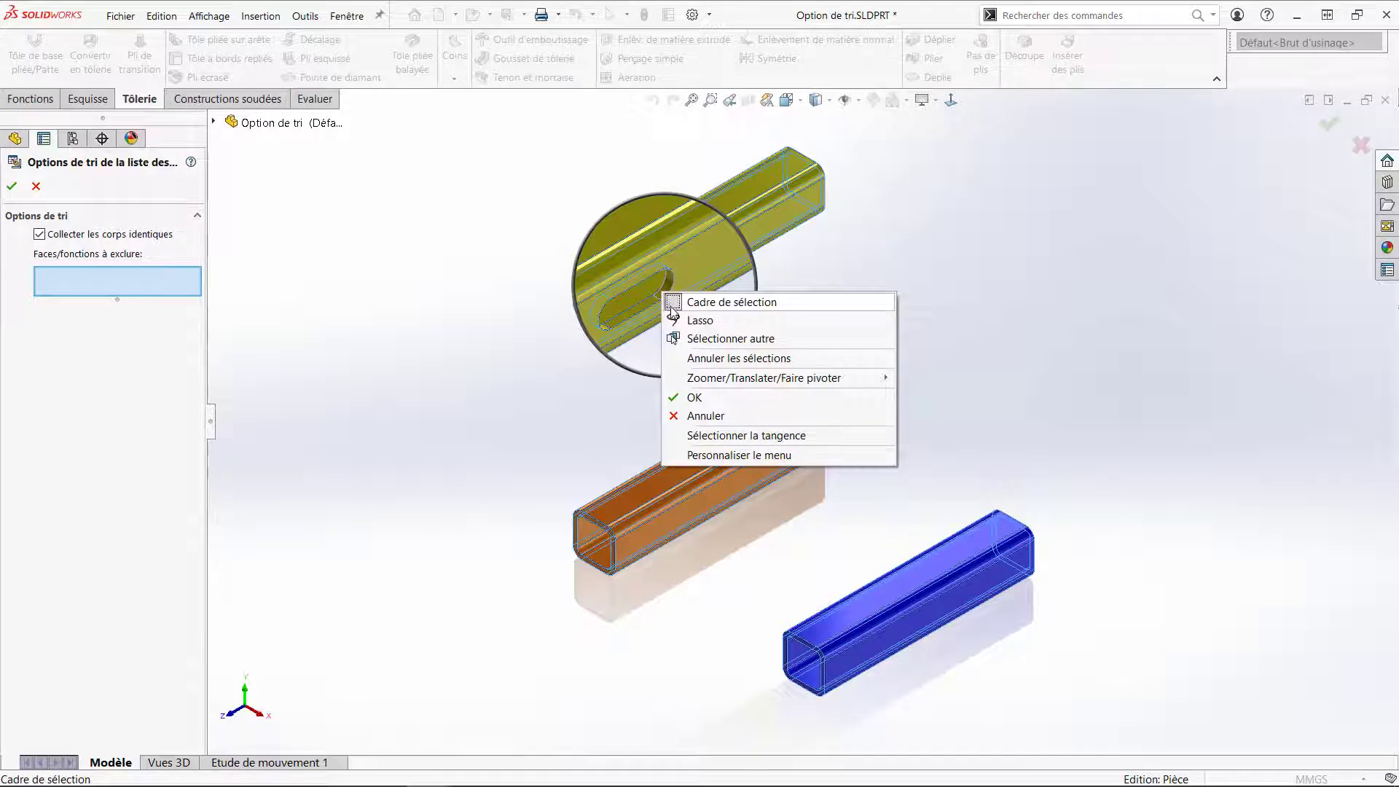
click(750, 435)
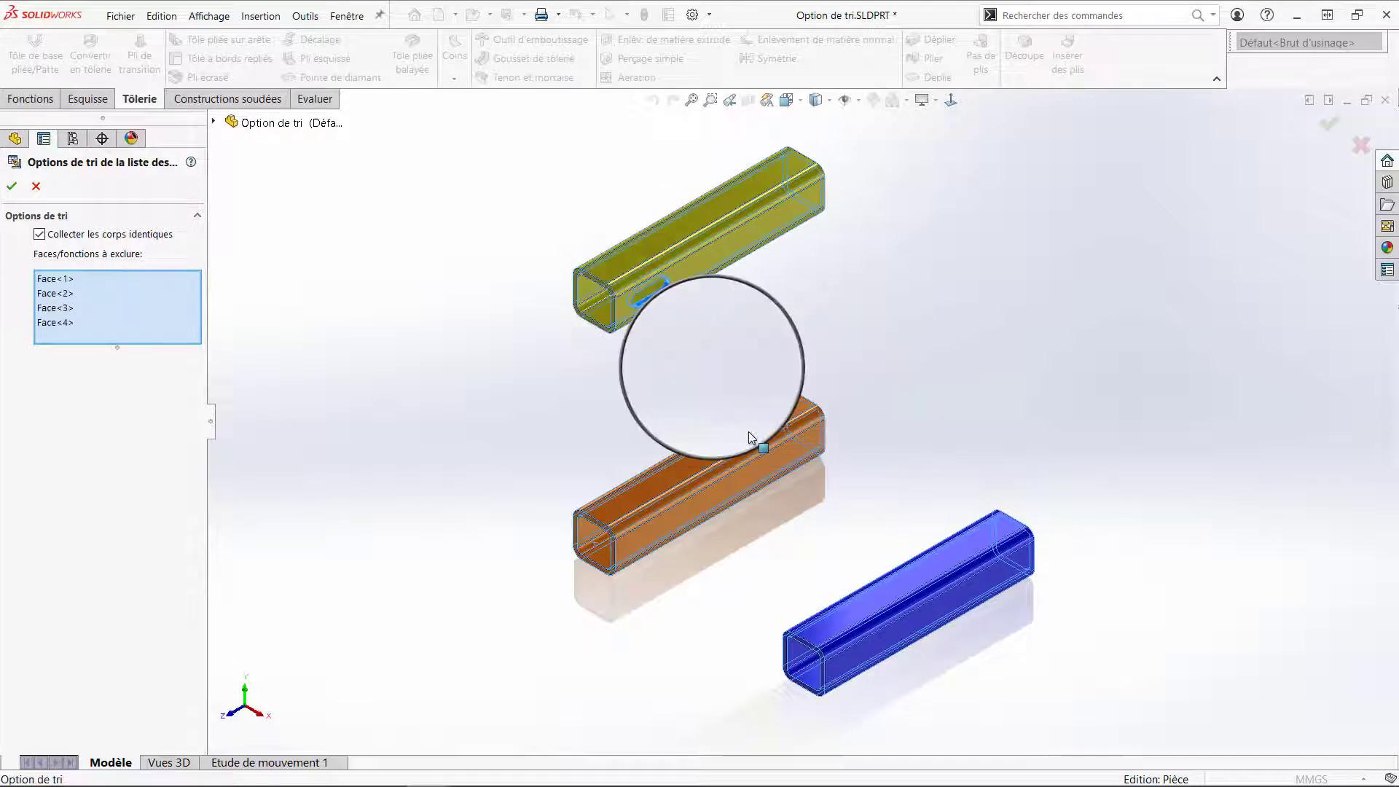
key(g)
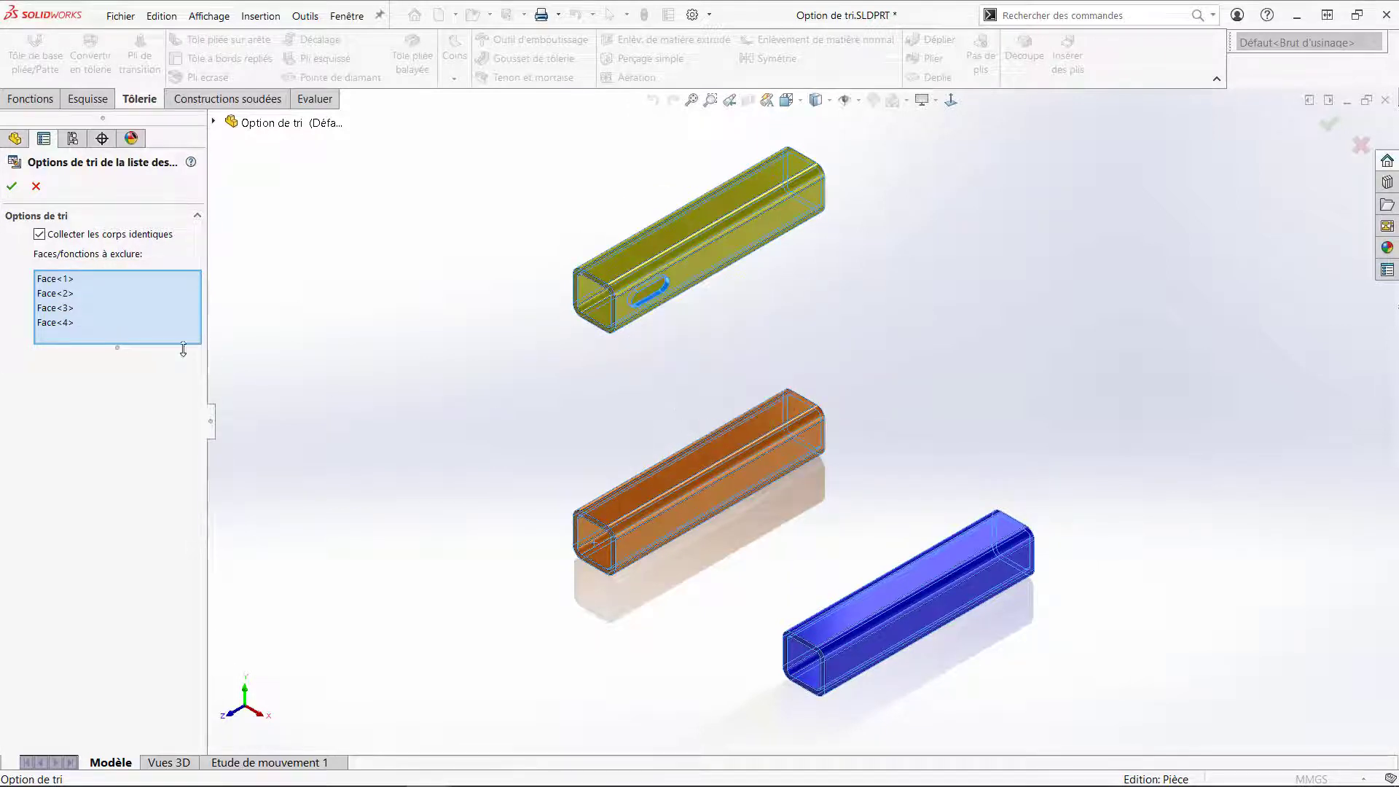
click(11, 186)
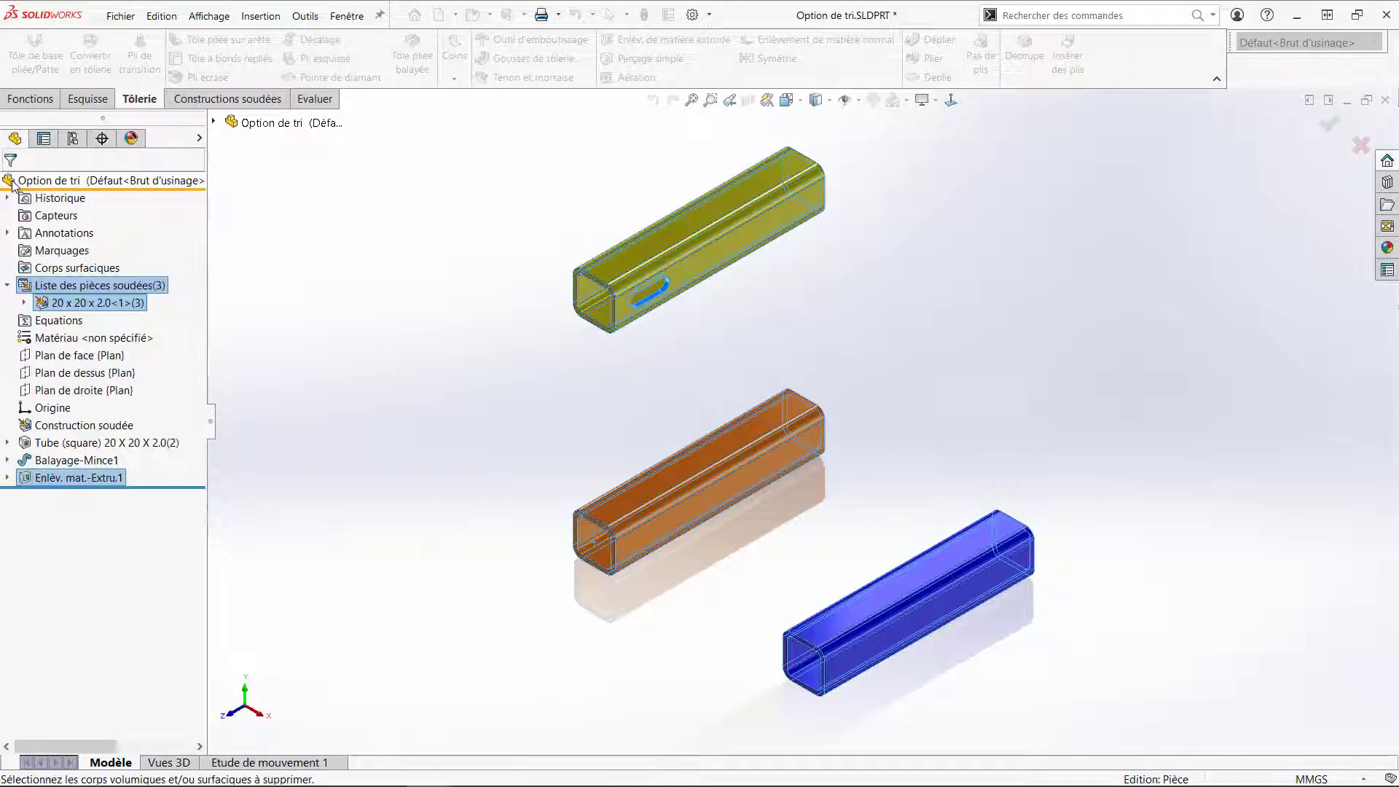
click(51, 305)
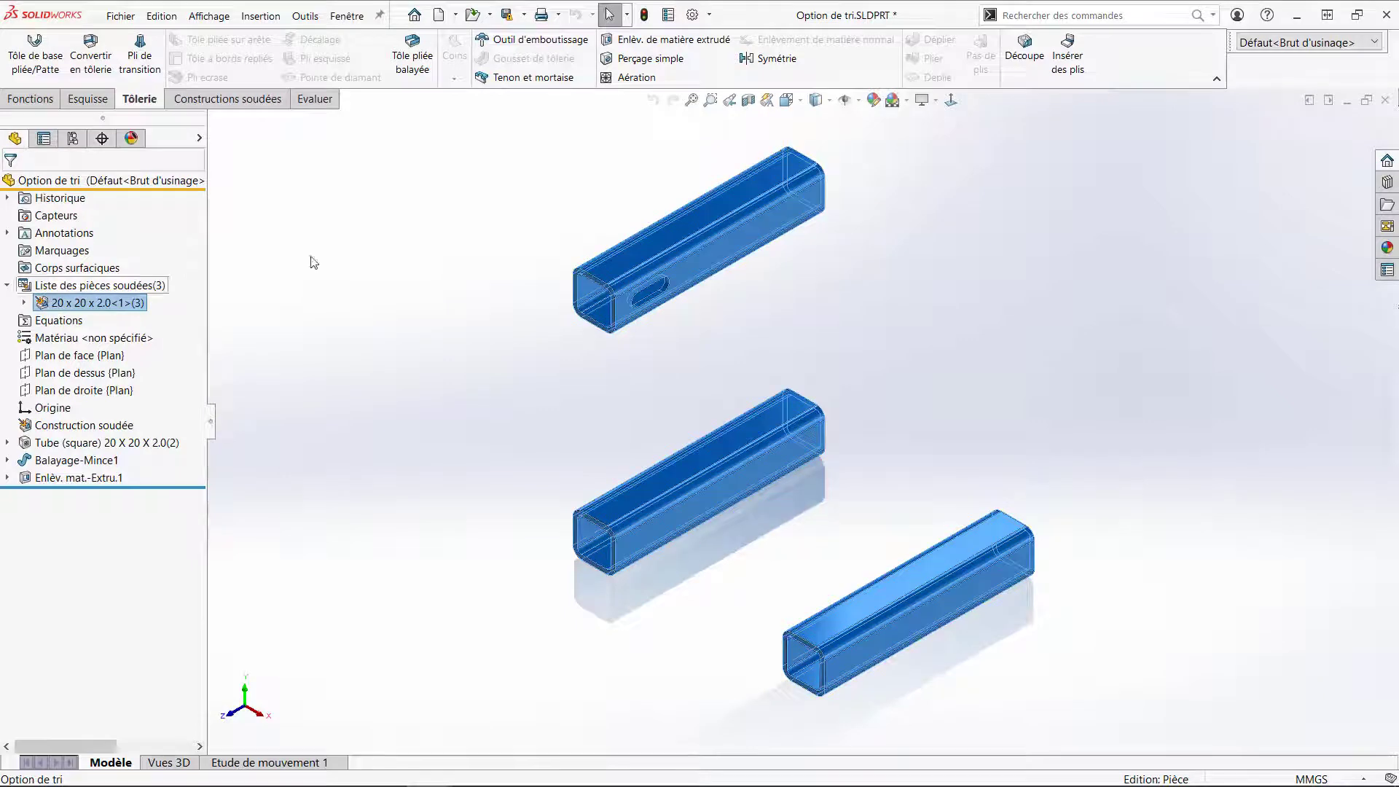
click(363, 261)
Step: Switch back to the Conveyor Frame part and open its cut list properties from the Tôle<1> item
key(ctrl+Tab)
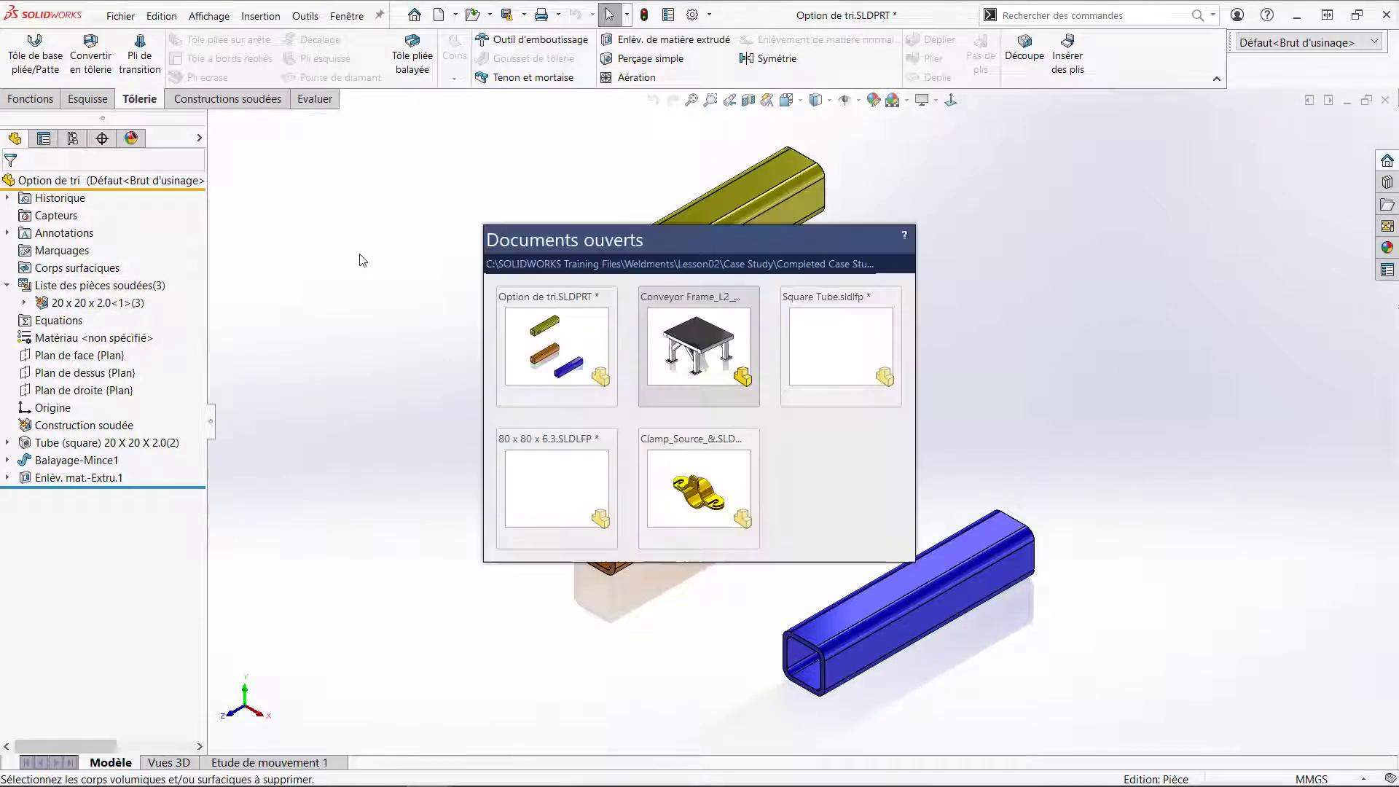
click(707, 357)
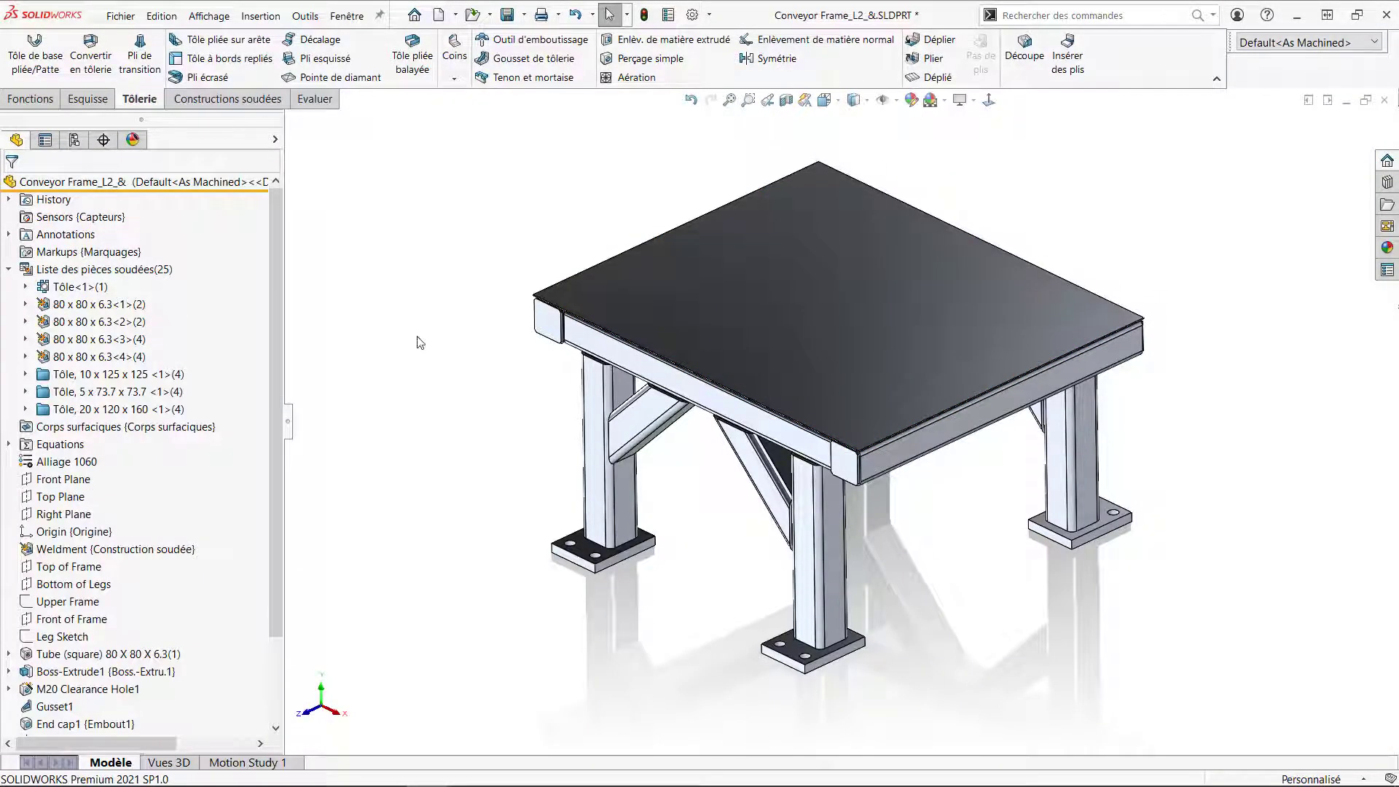
right_click(94, 293)
click(251, 310)
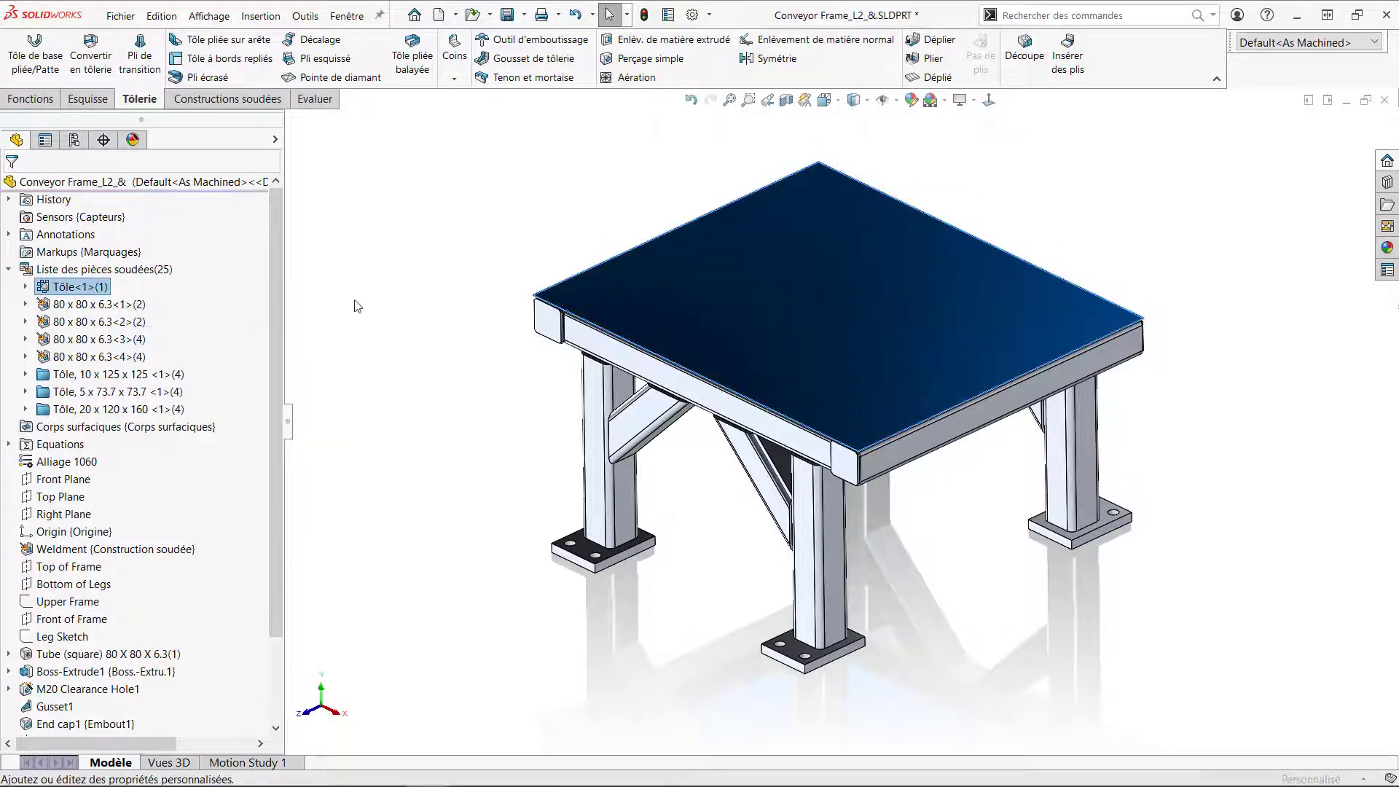
Step: Add a Finition property with the value Brossée to item 80 x 80 x 6.3<1>, compare item 80 x 80 x 6.3<2>, and accept
click(477, 250)
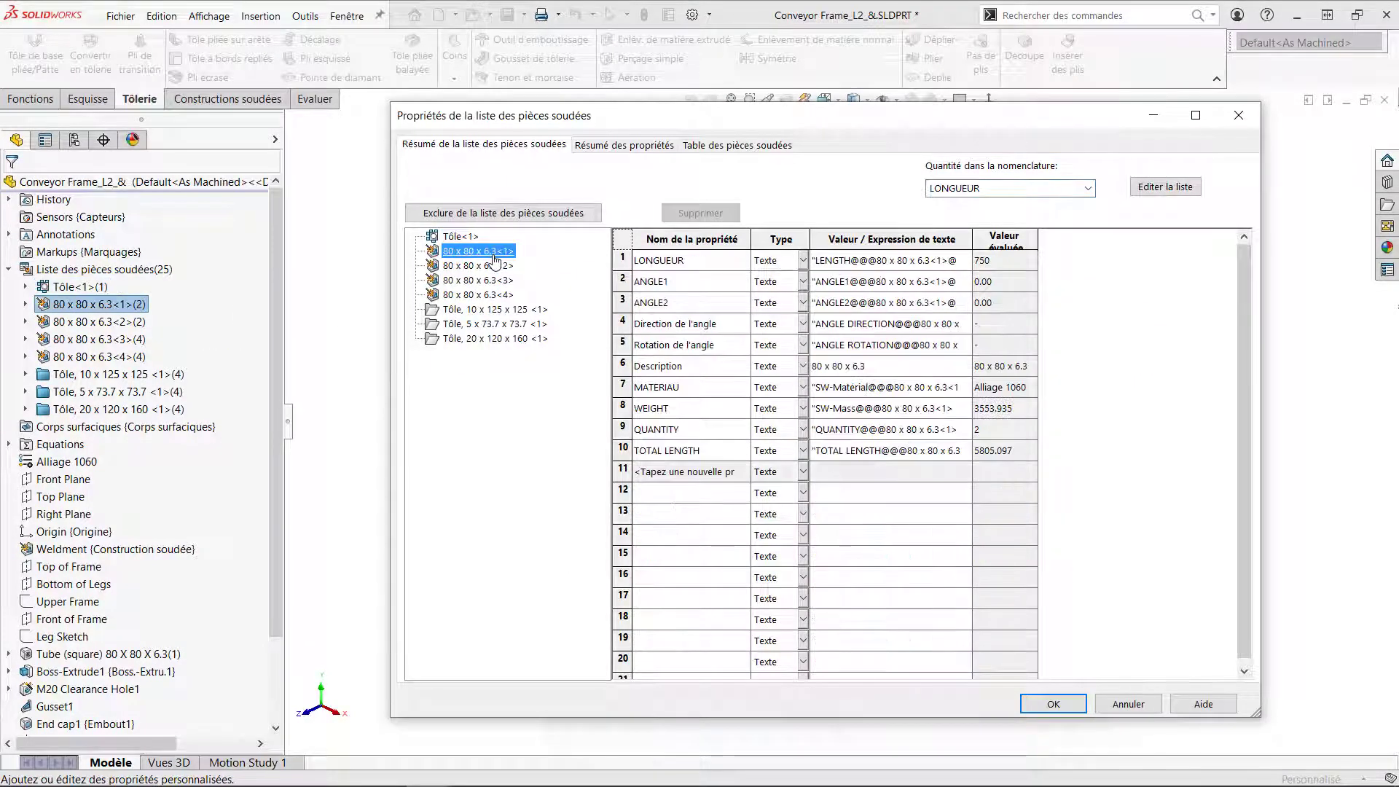
click(741, 473)
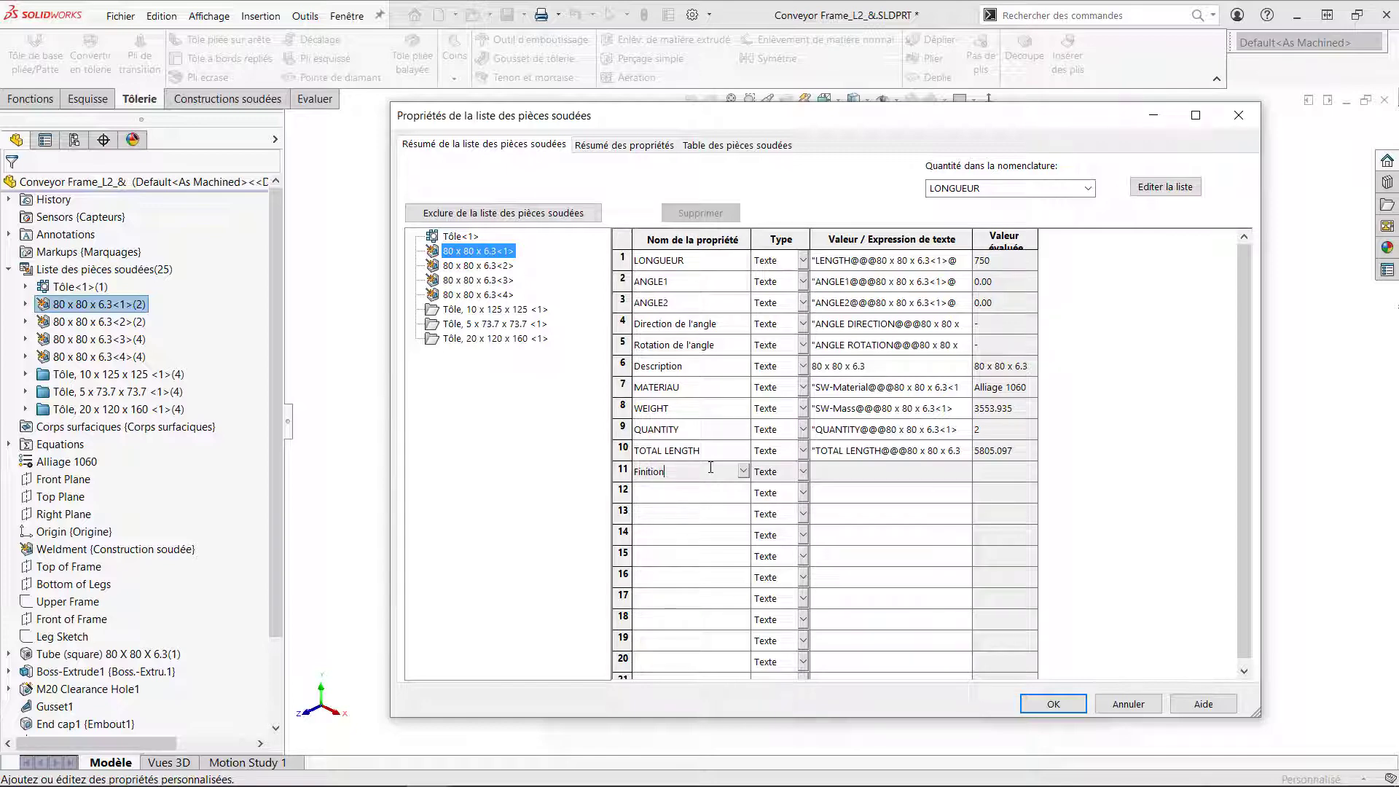
click(850, 474)
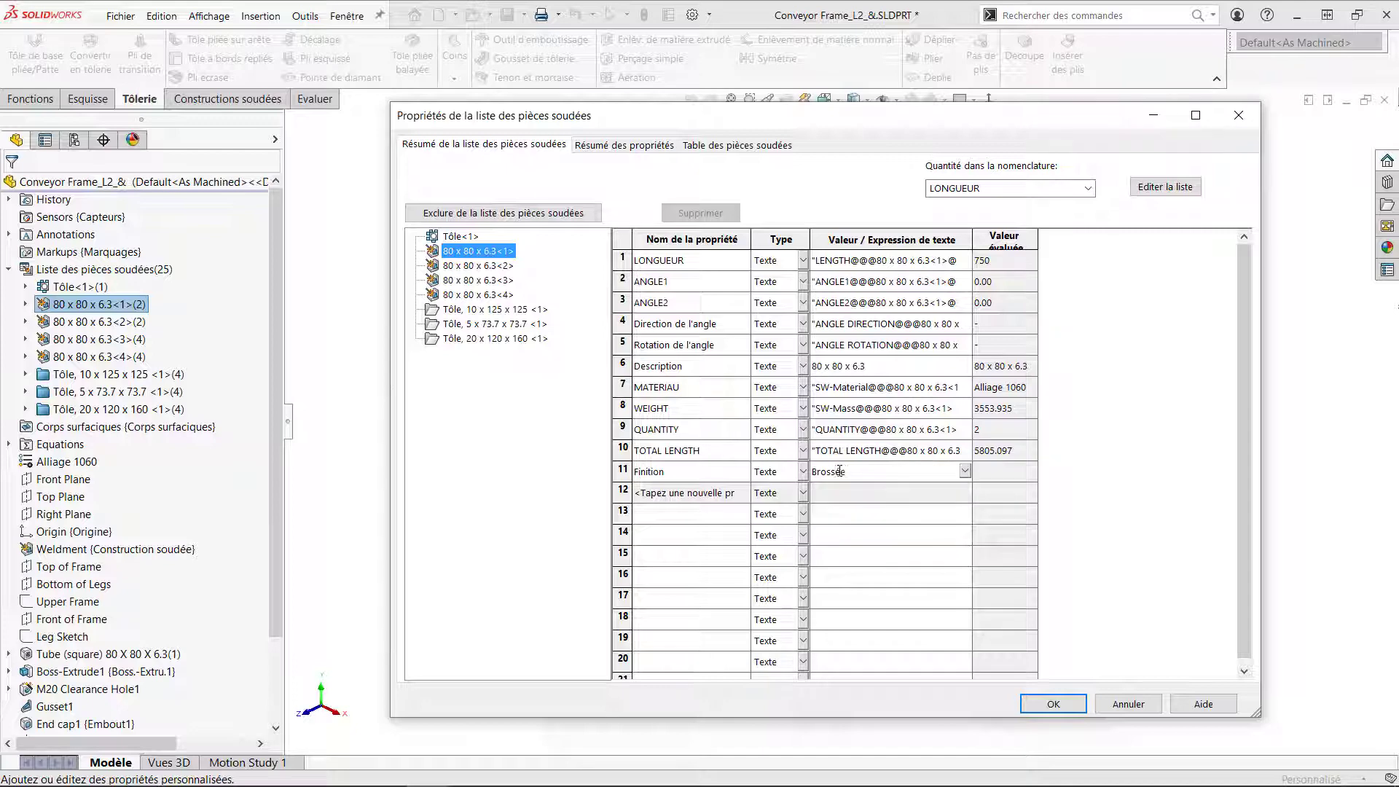
text(Brossée)
click(847, 513)
click(478, 265)
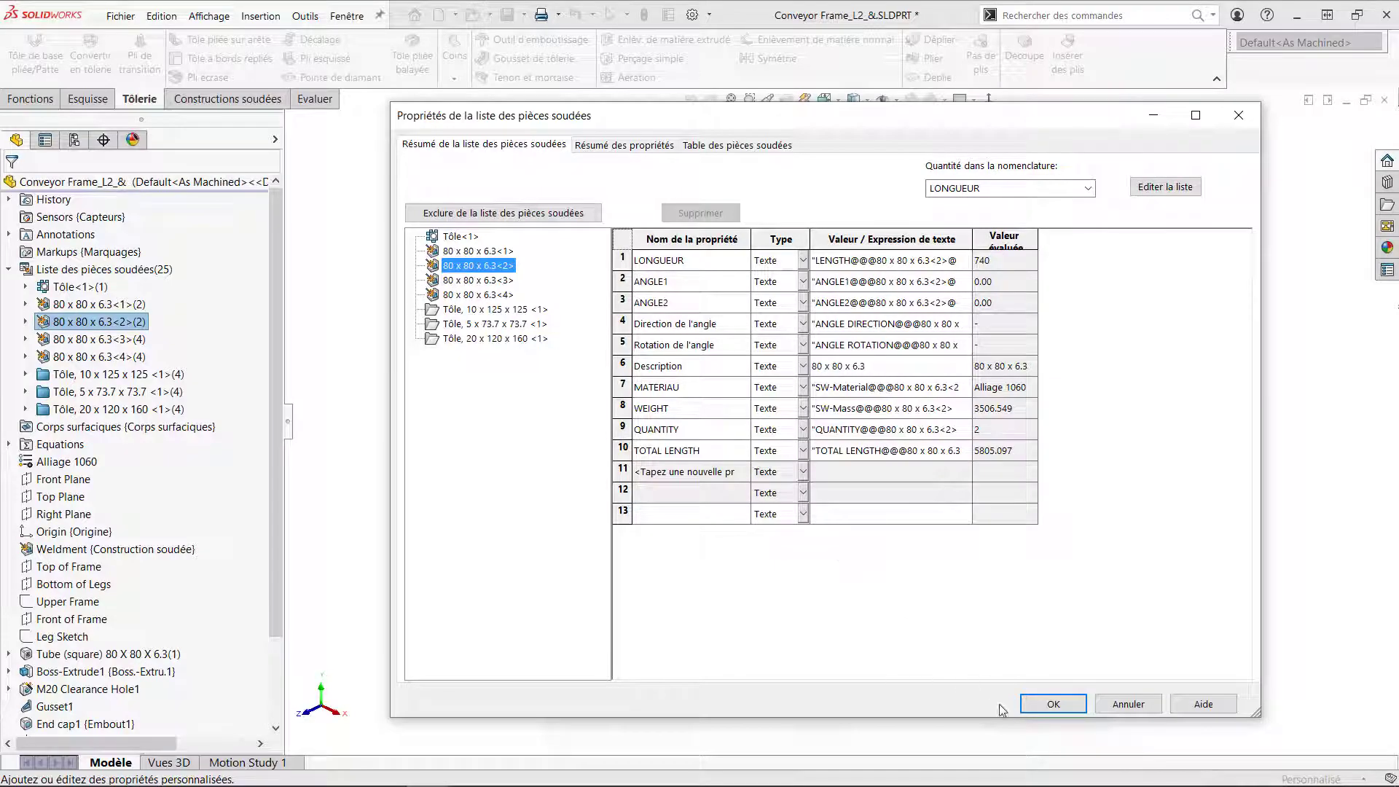
click(1053, 704)
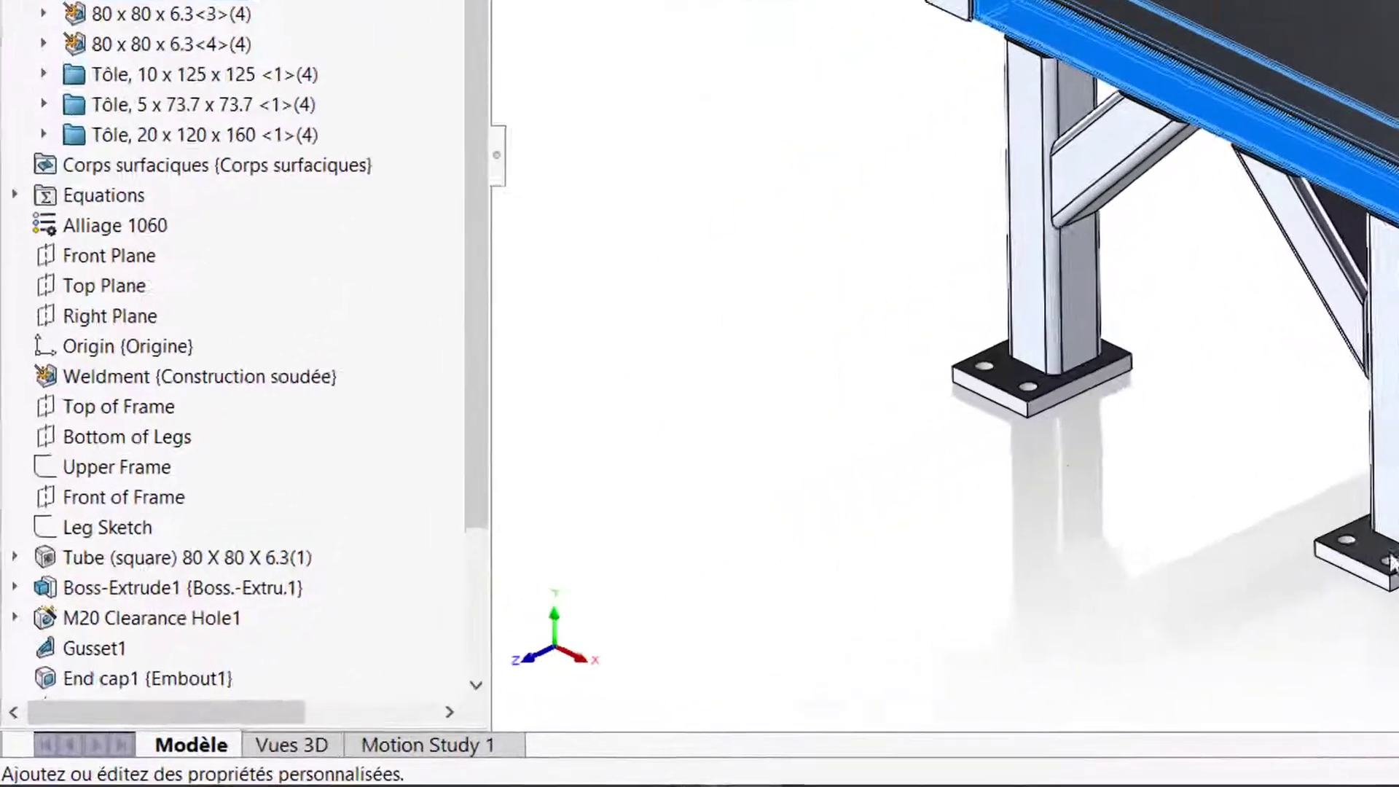
Step: Add a text property named Numéro pièce, without a value, to the Weldment feature's properties
right_click(115, 363)
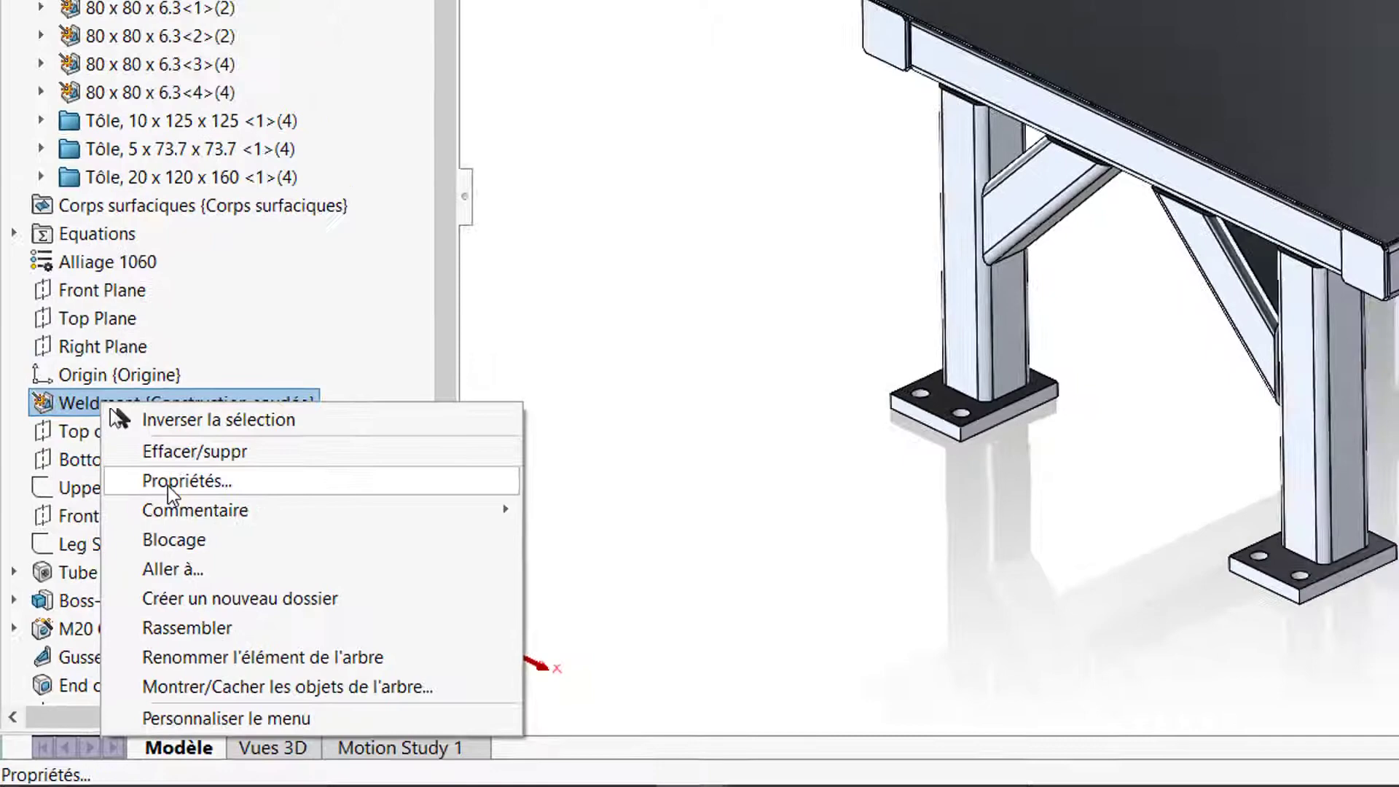
click(160, 447)
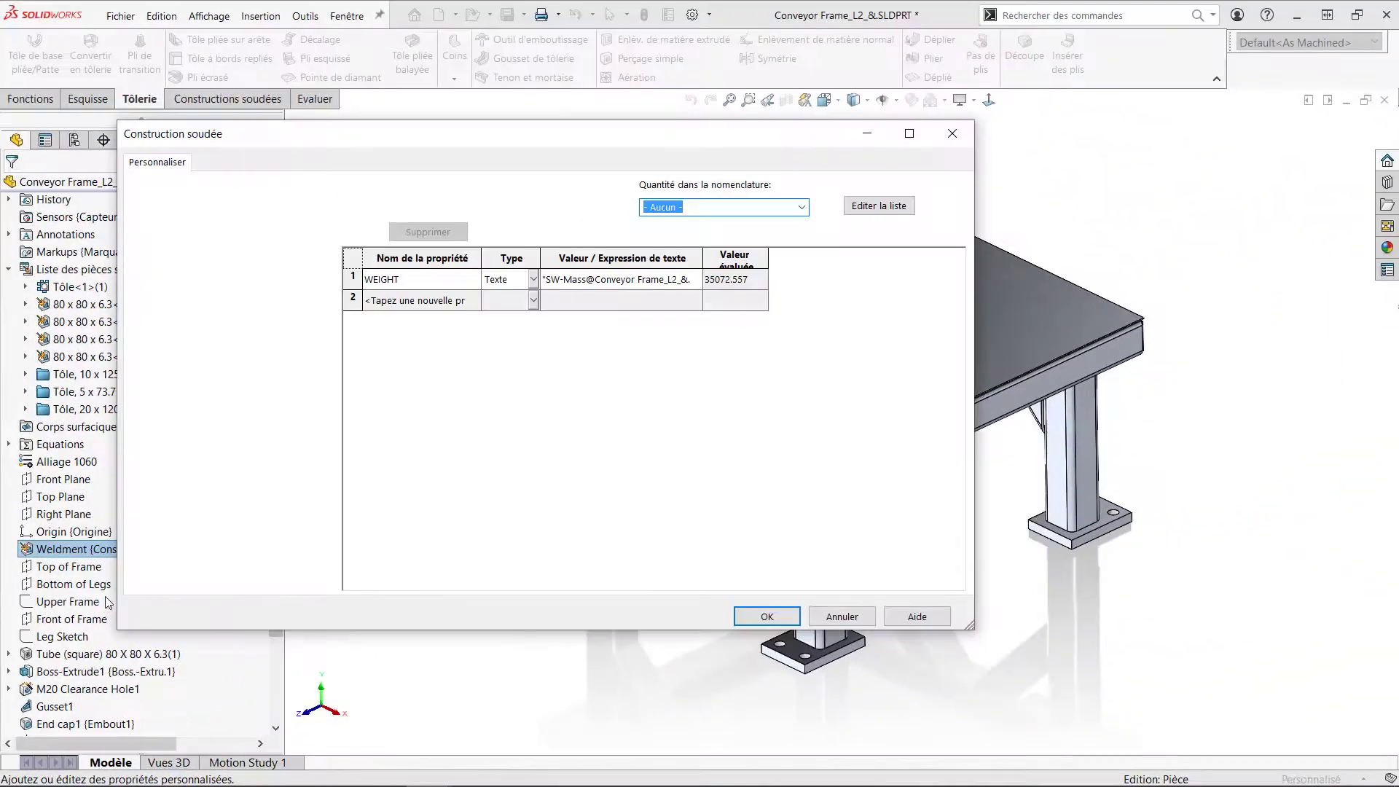
click(451, 301)
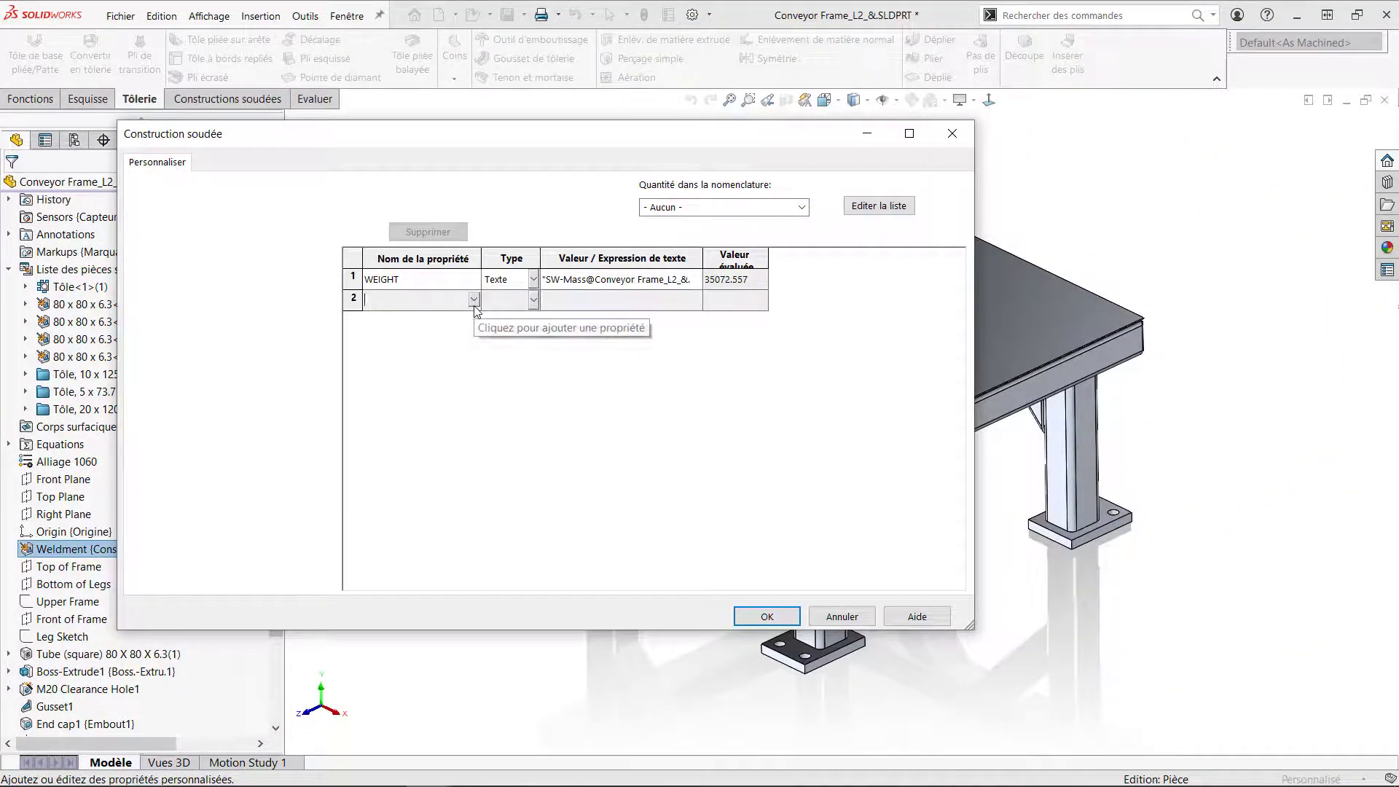
text(Numéro pièce)
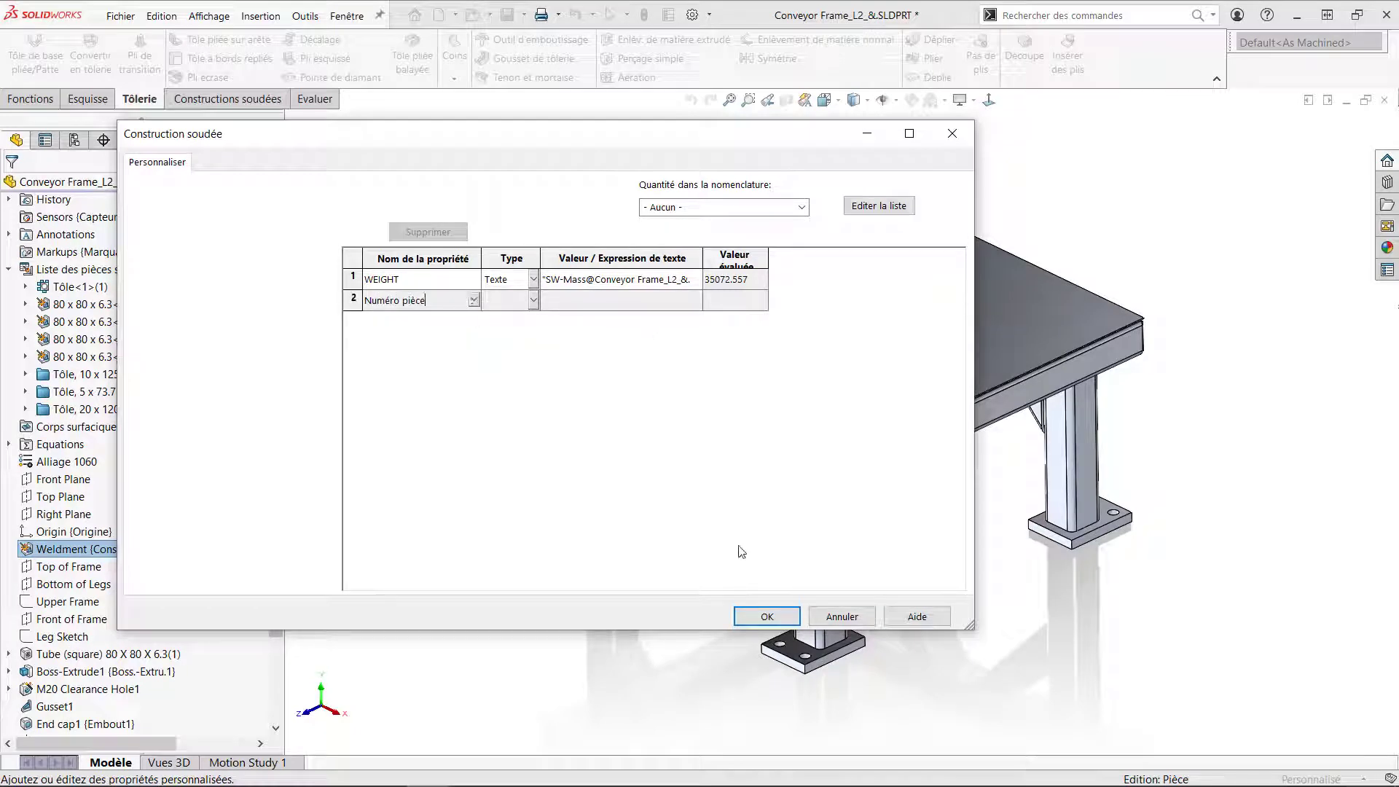
key(Tab)
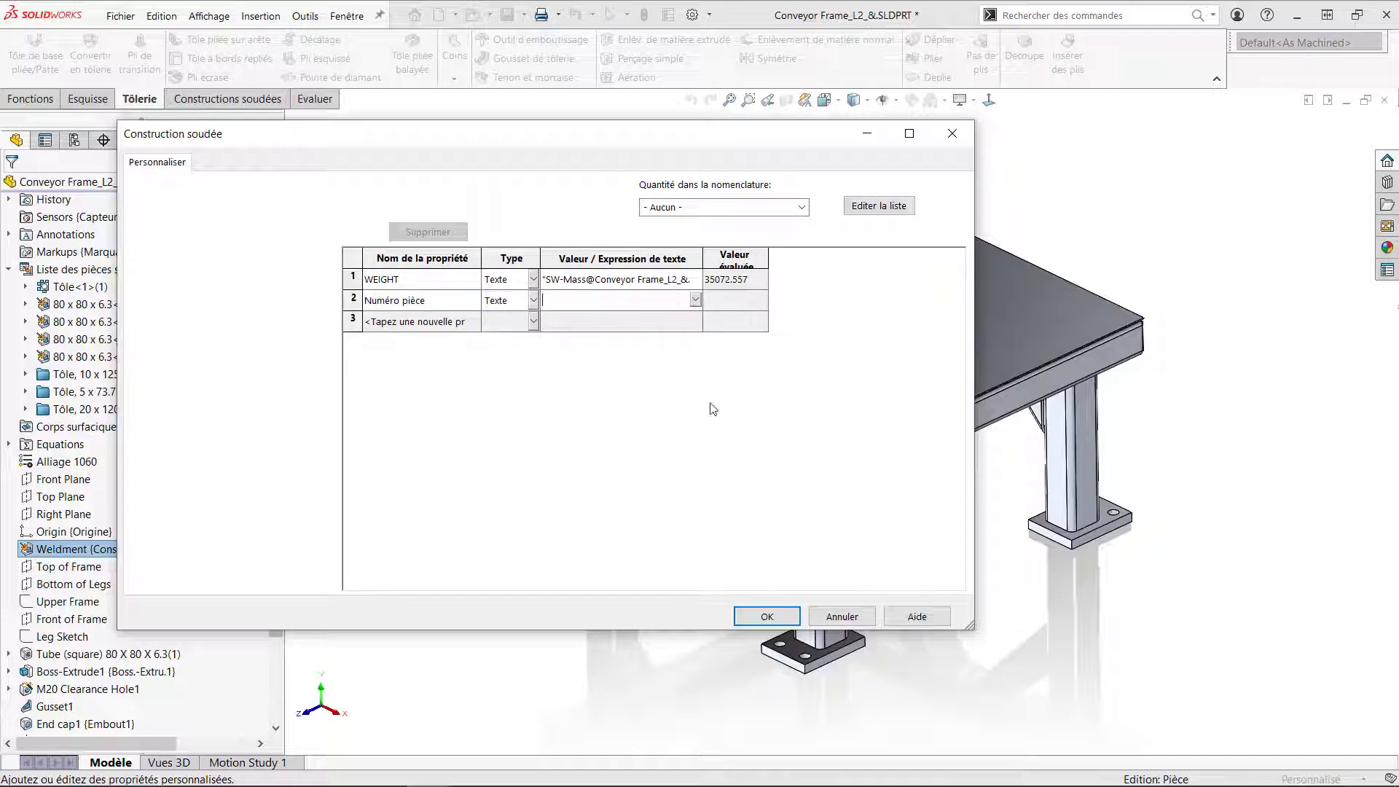
click(757, 617)
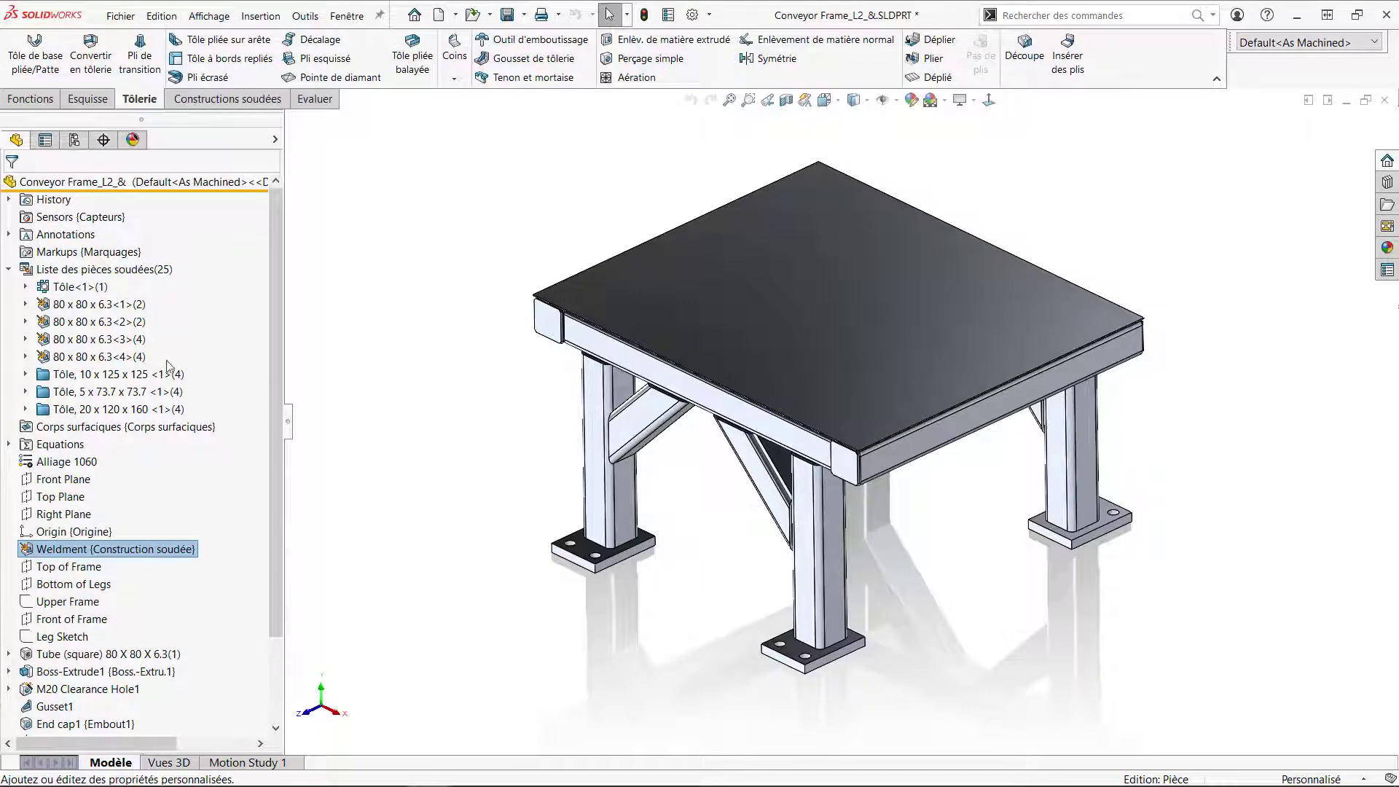
Step: Check the Numéro pièce property in the cut list properties of items 80 x 80 x 6.3<1>, Tôle, 10 x 125 x 125 <1> and Tôle, 5 x 73.7 x 73.7 <1>
right_click(103, 304)
click(152, 331)
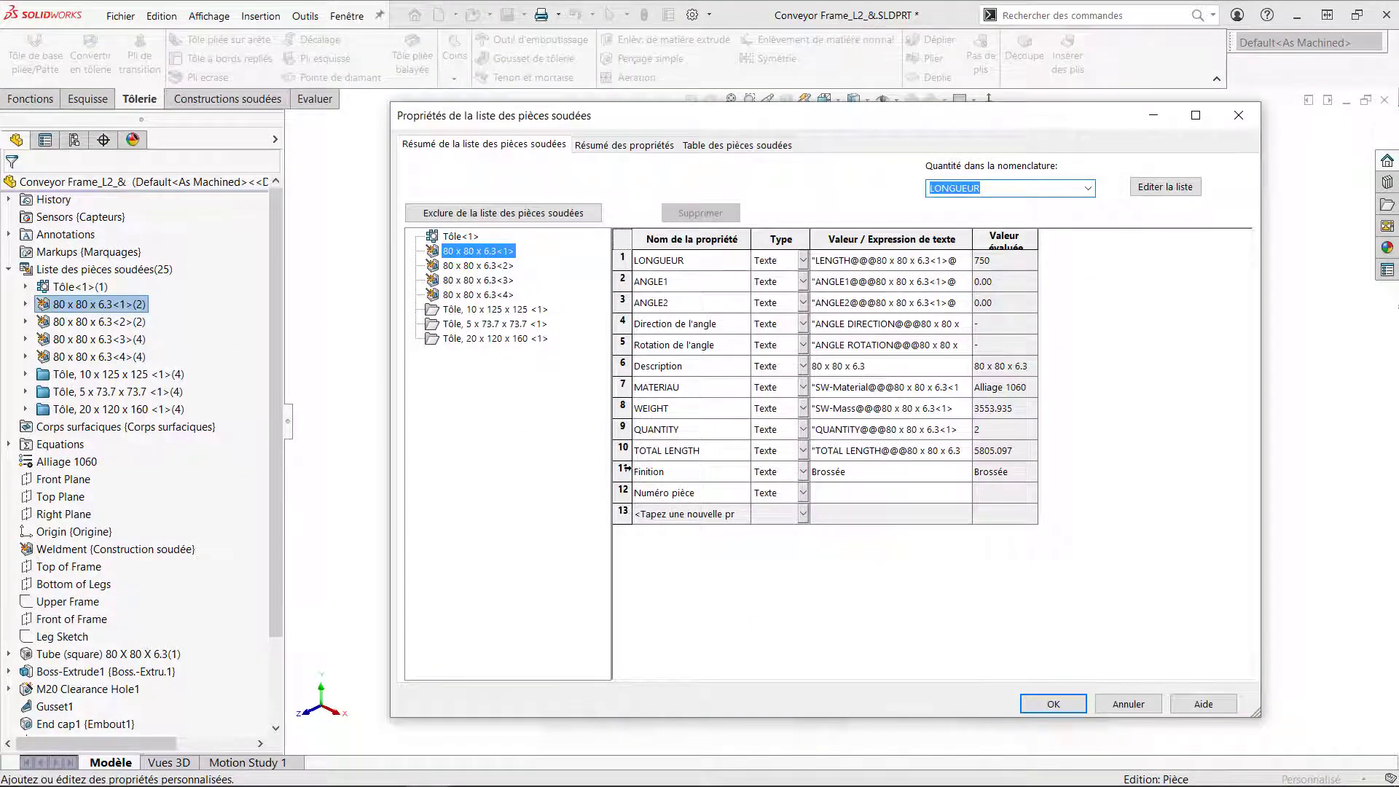
click(485, 310)
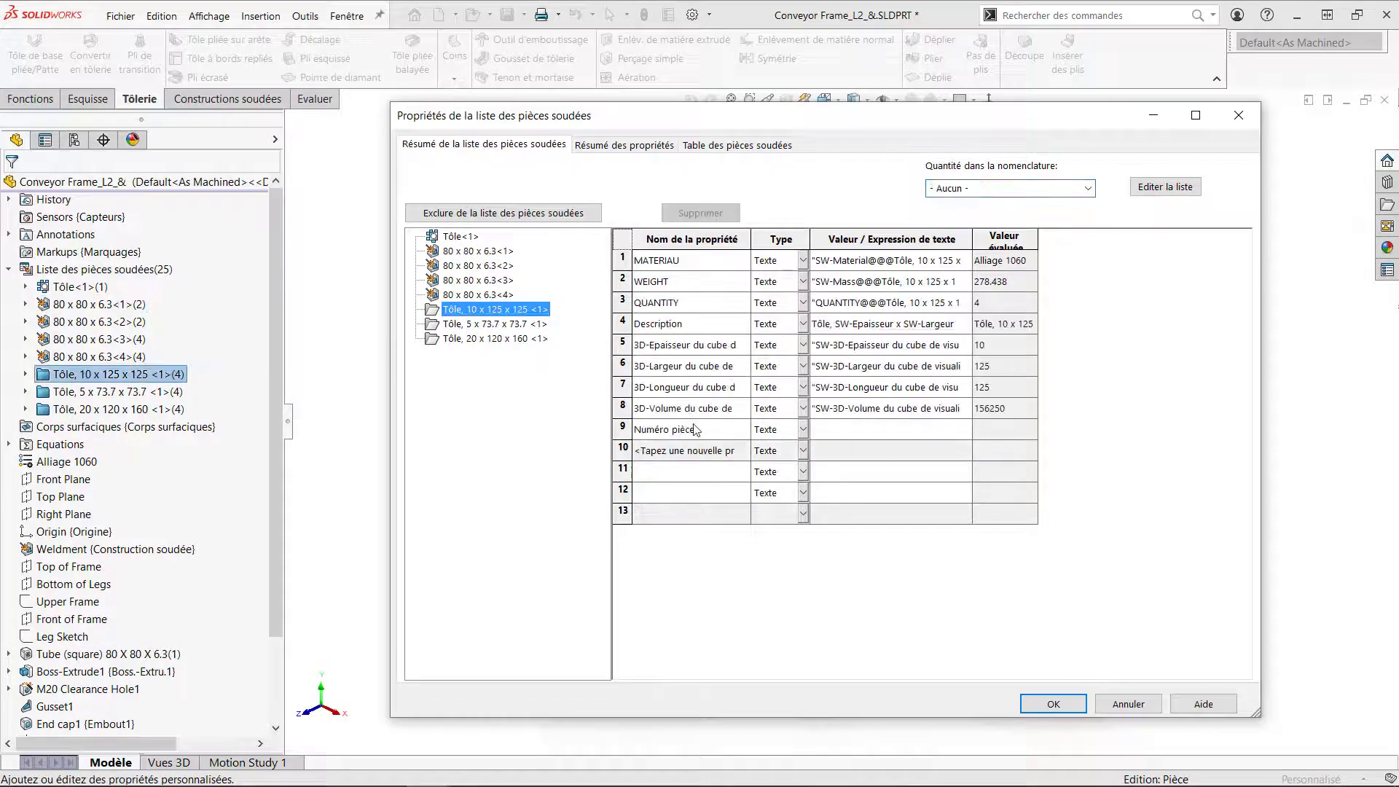
click(835, 436)
click(536, 326)
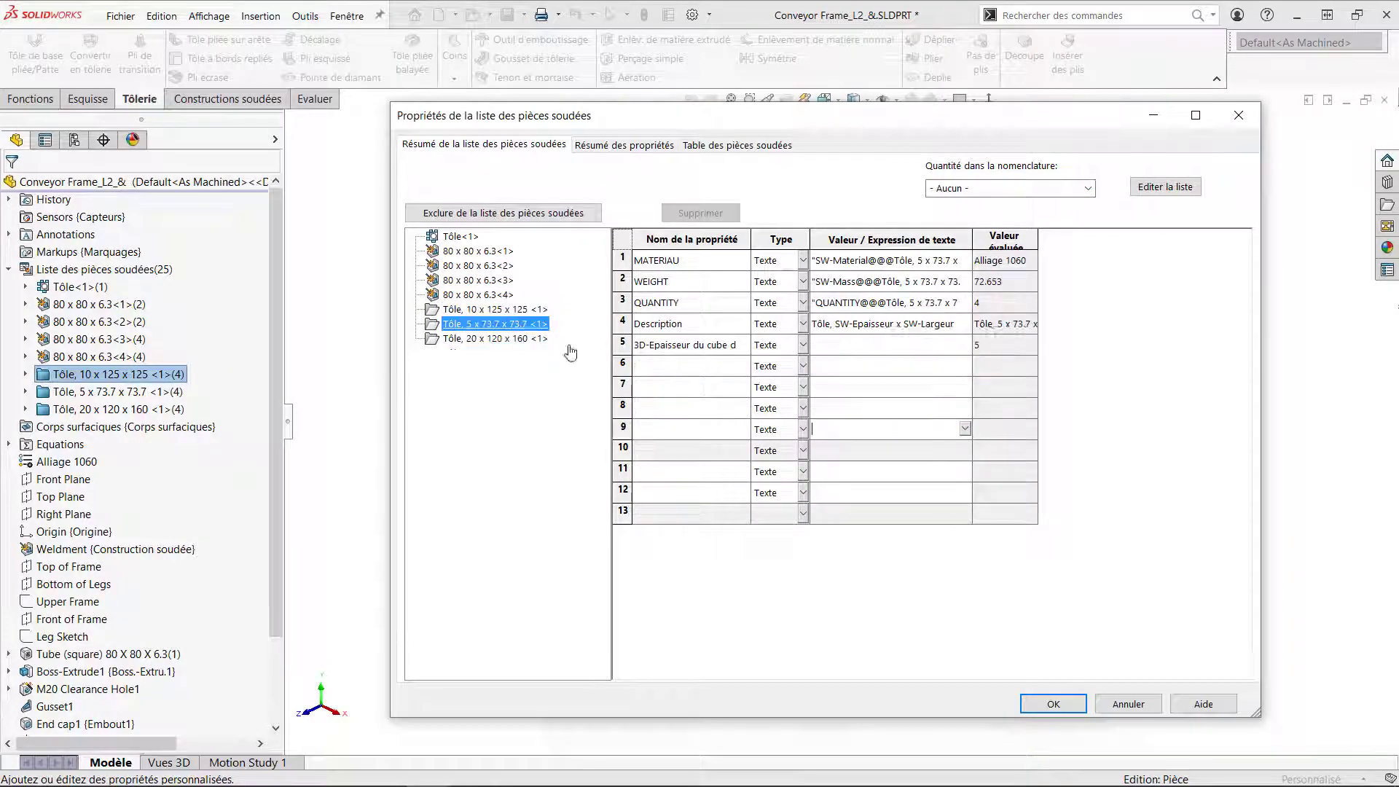
click(828, 430)
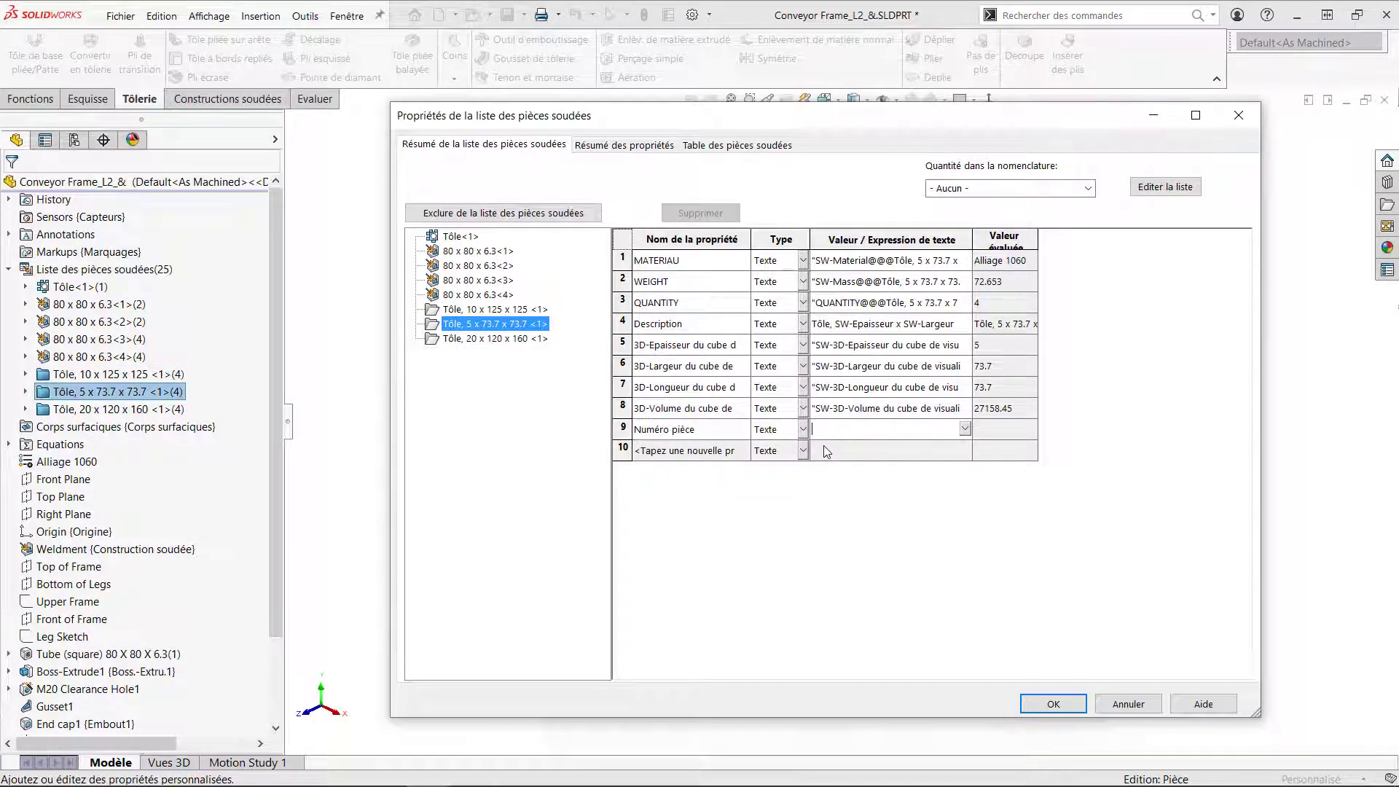
click(1053, 703)
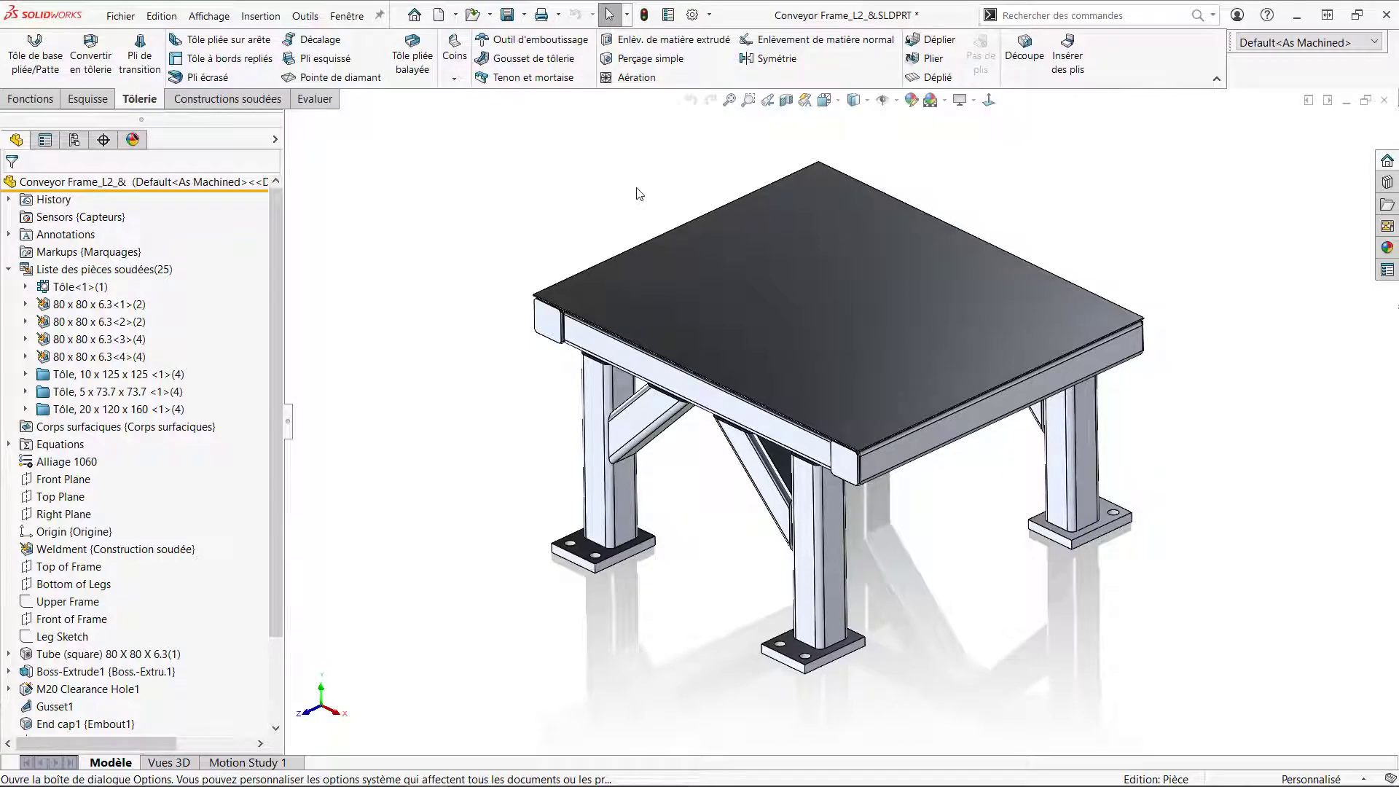
Step: Switch to the Clamp_Source part, expand its solid bodies folder, and convert the part into a weldment
key(ctrl+Tab)
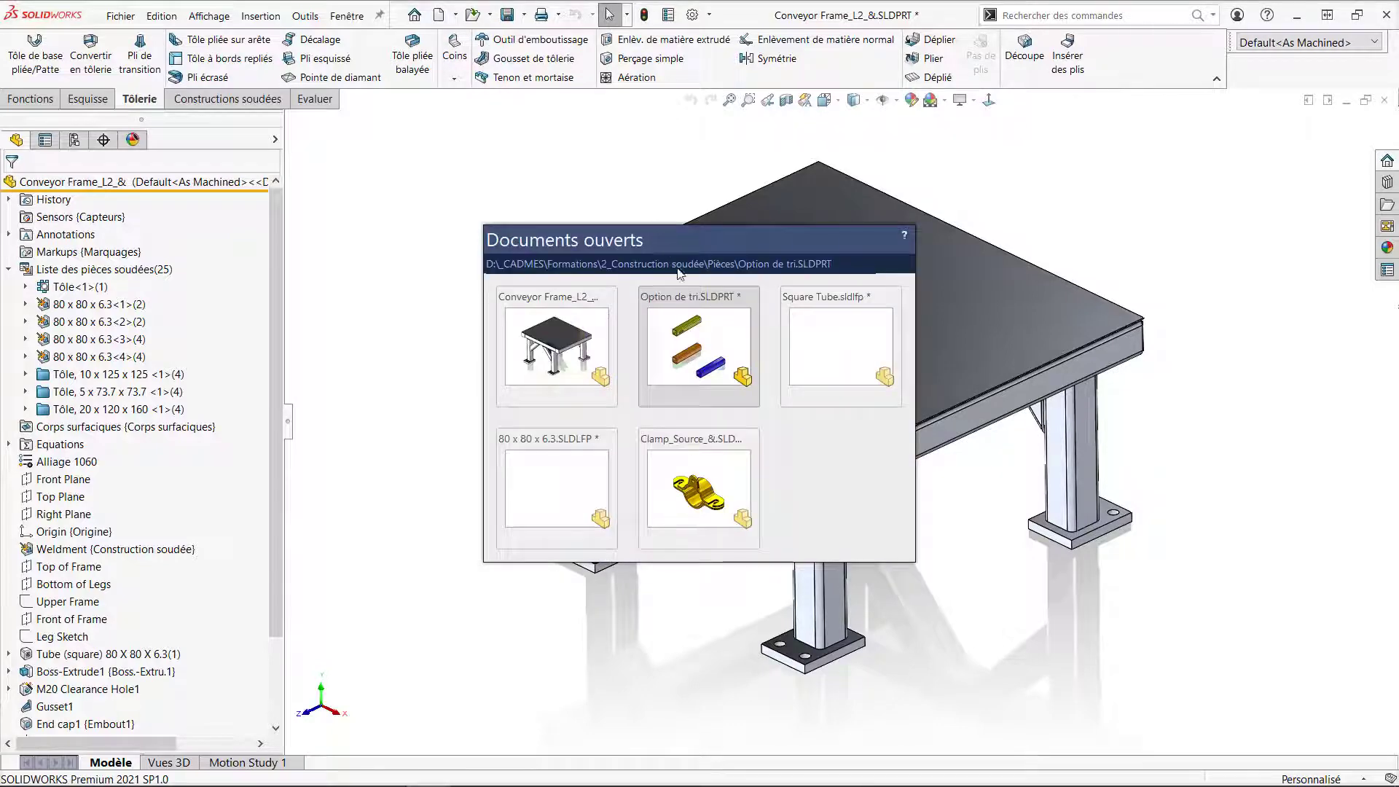
click(693, 492)
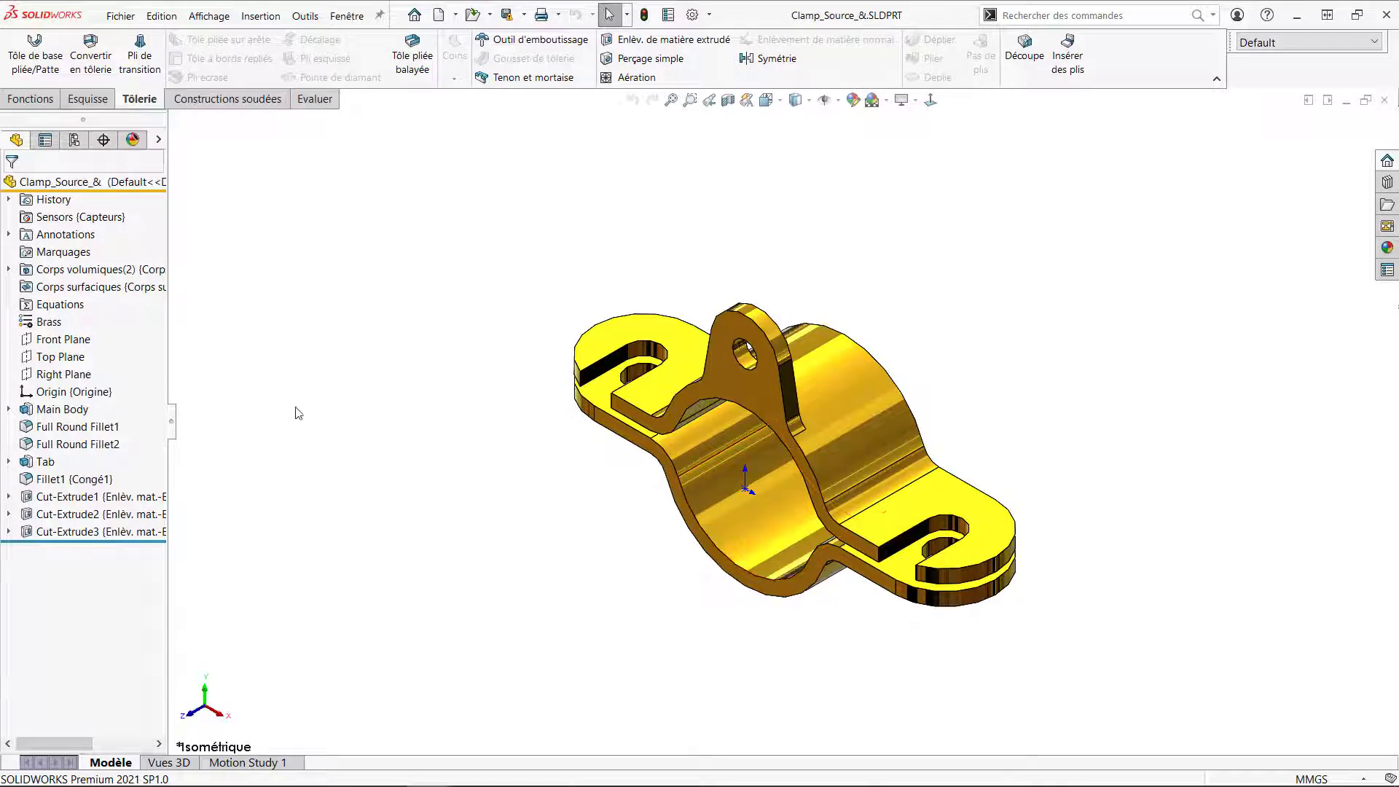
click(8, 269)
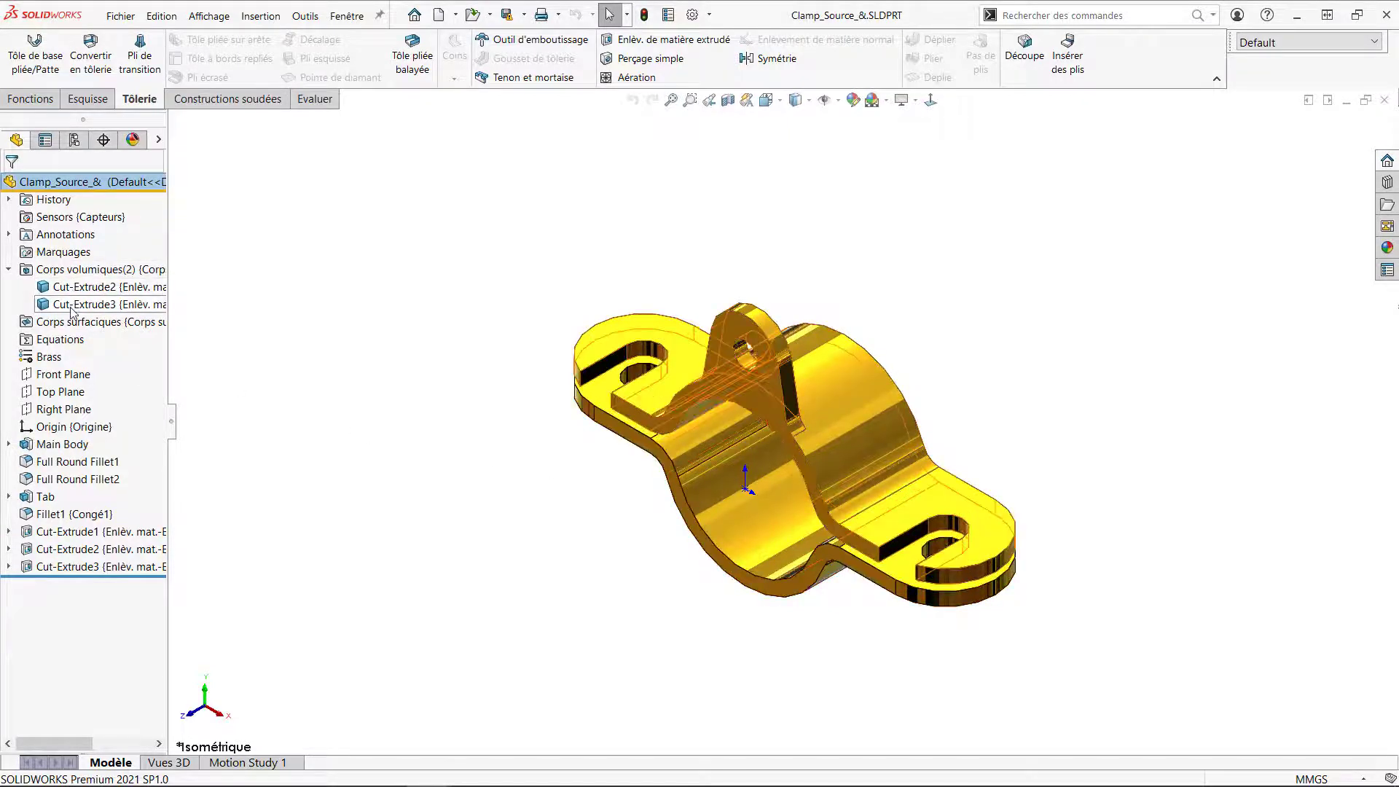
click(367, 360)
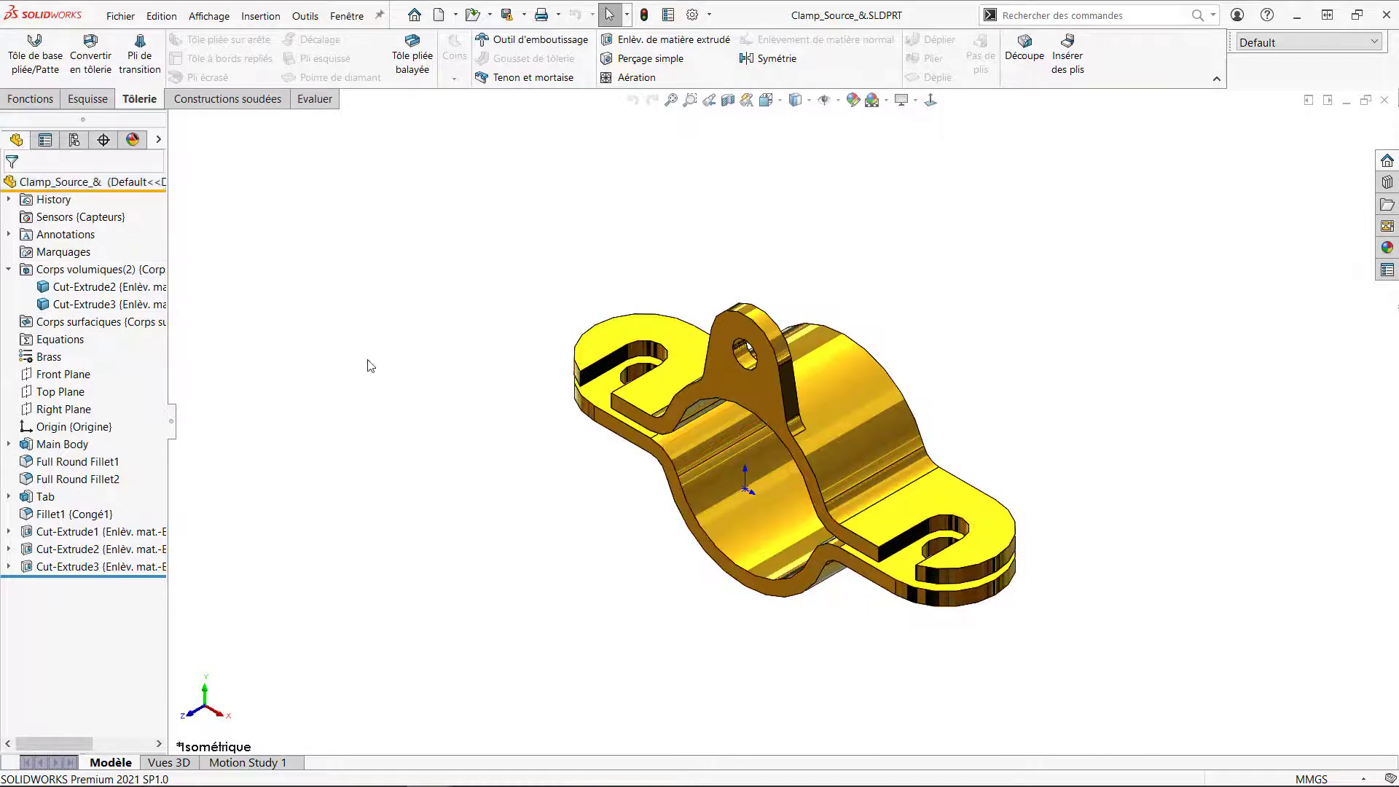
click(232, 100)
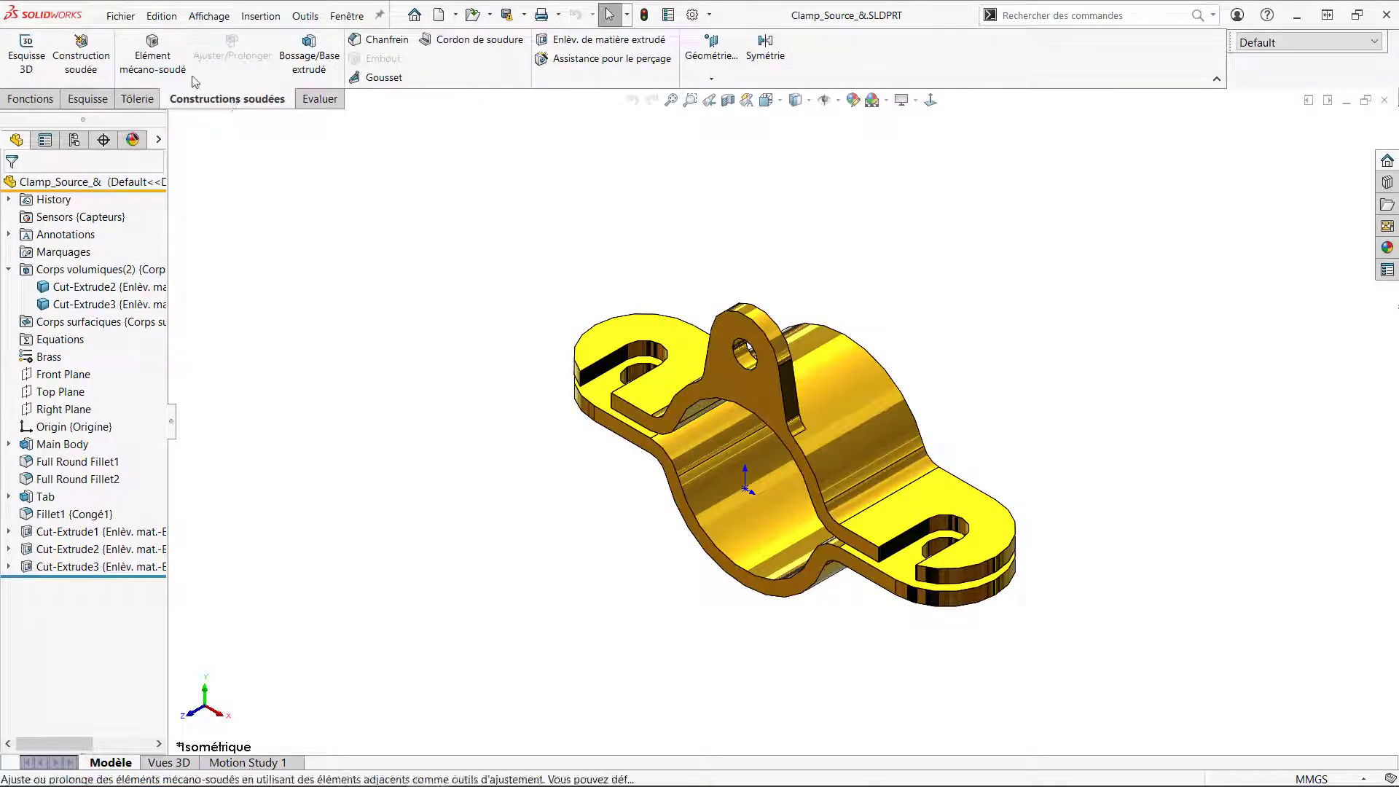
click(99, 48)
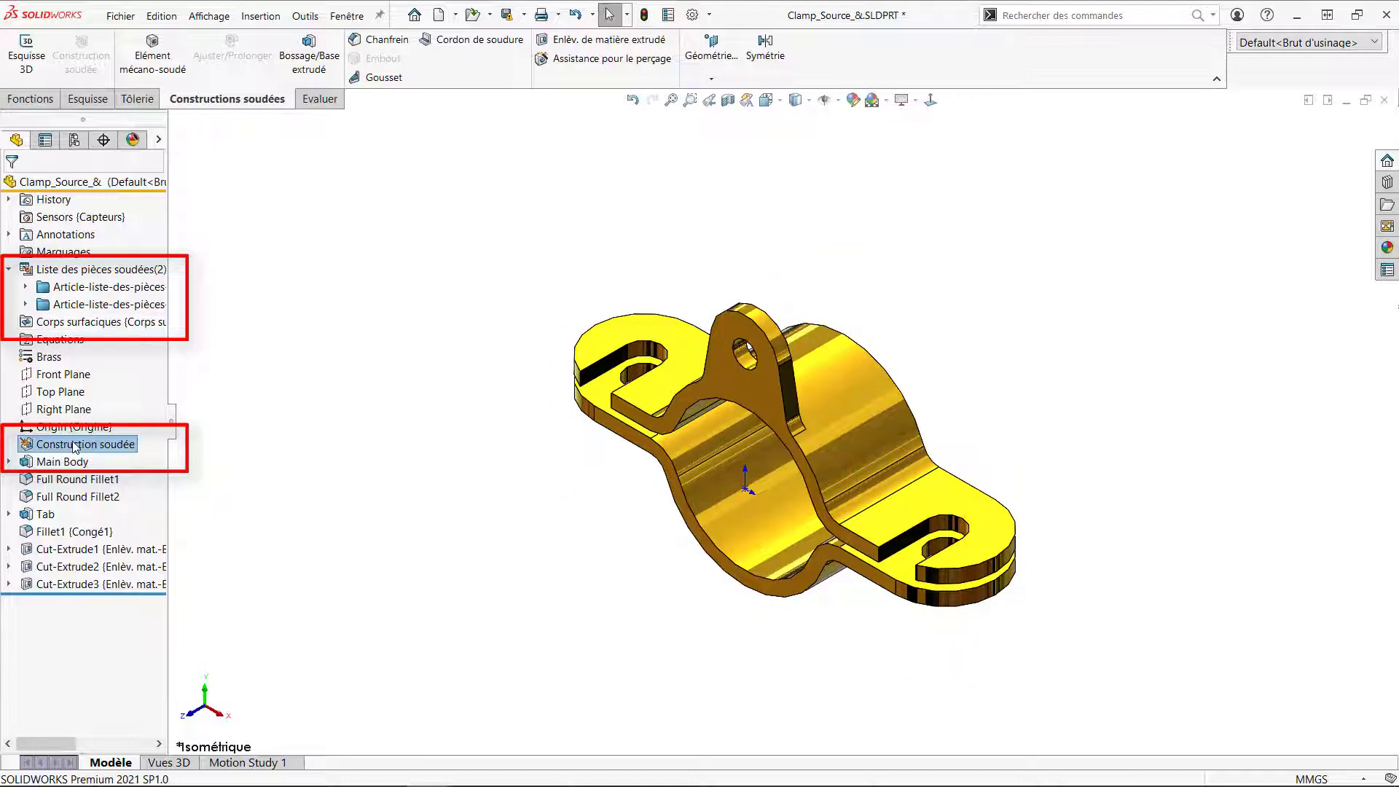
Step: Examine the cut list properties of both clamp items and accept
right_click(106, 288)
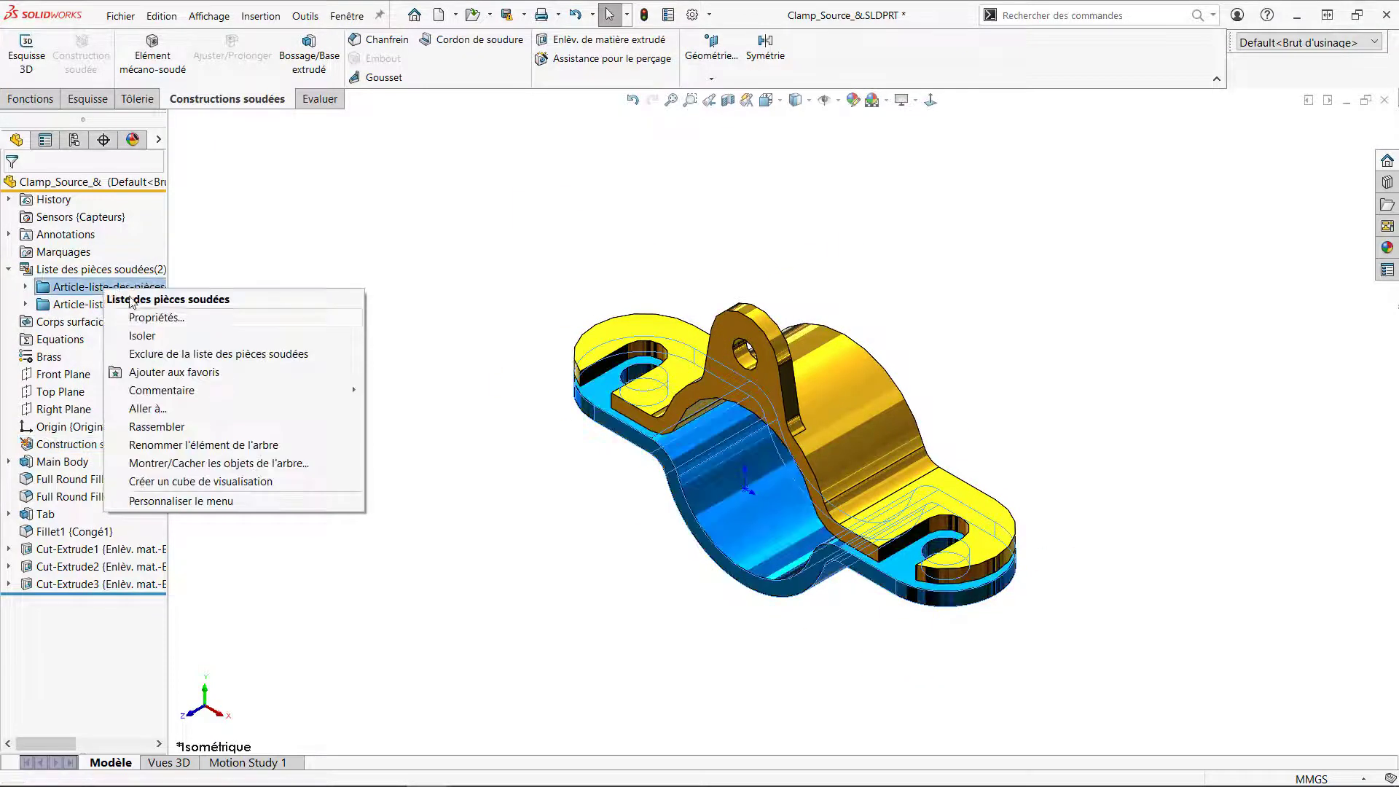
click(156, 317)
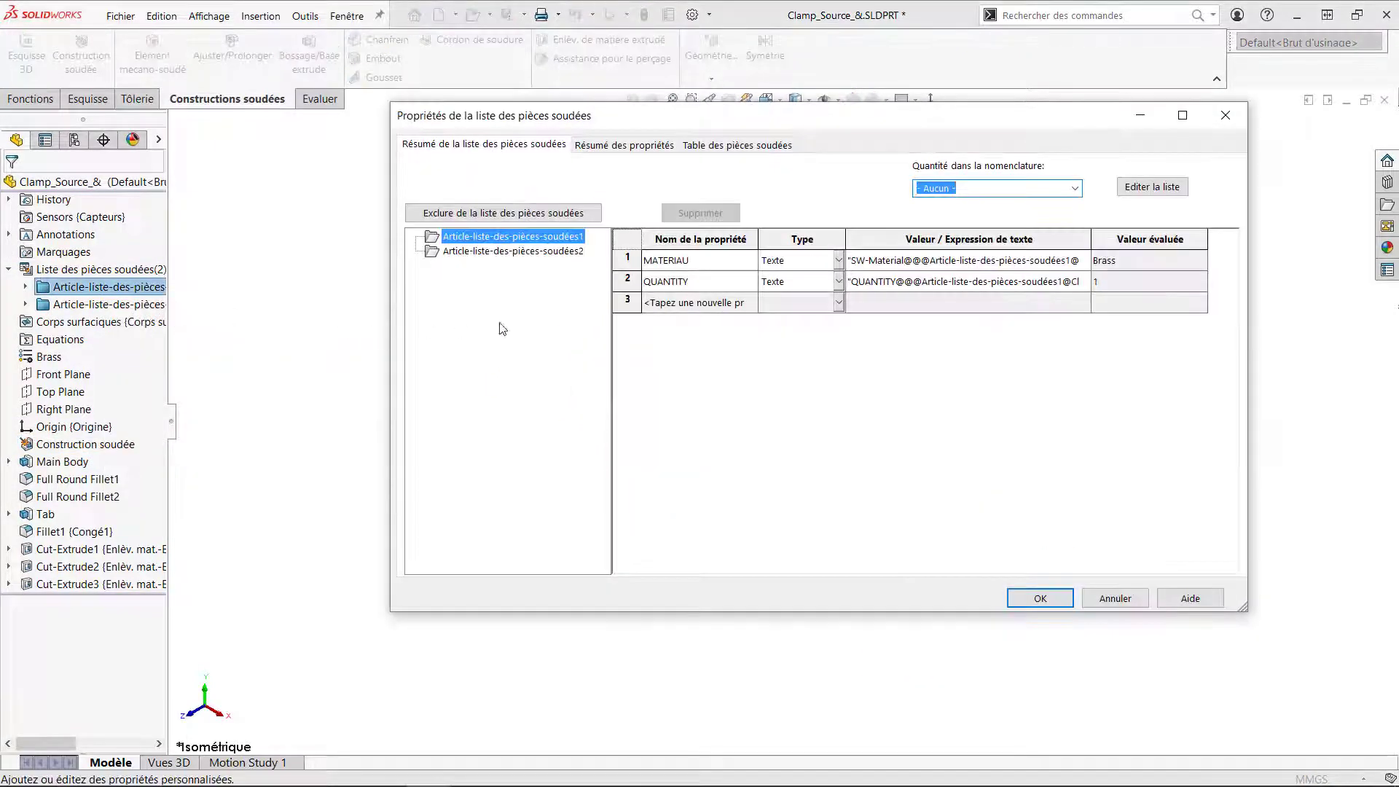
click(562, 250)
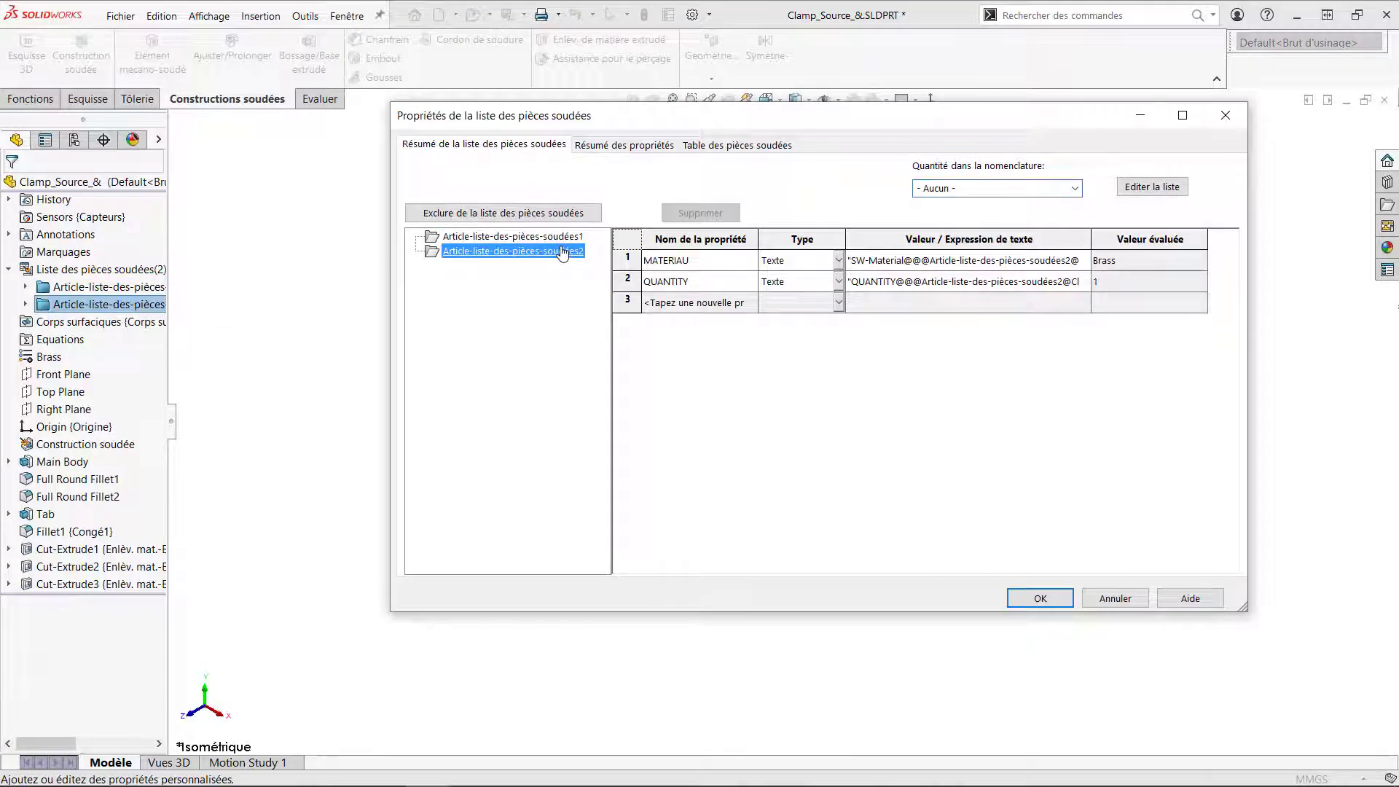
click(1039, 598)
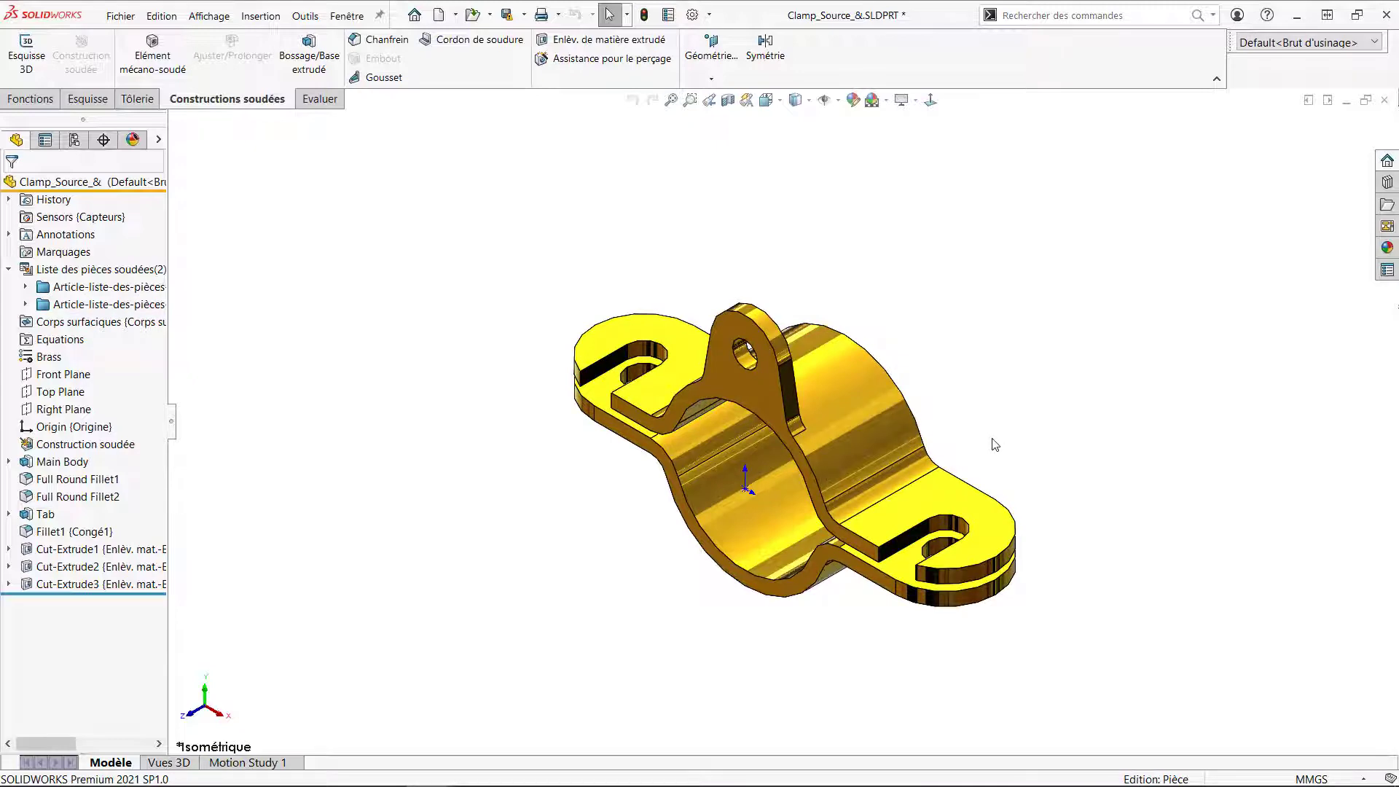
Step: Switch back to the Conveyor Frame part and enable cut list ID generation in its weldment document properties
key(ctrl+Tab)
click(710, 343)
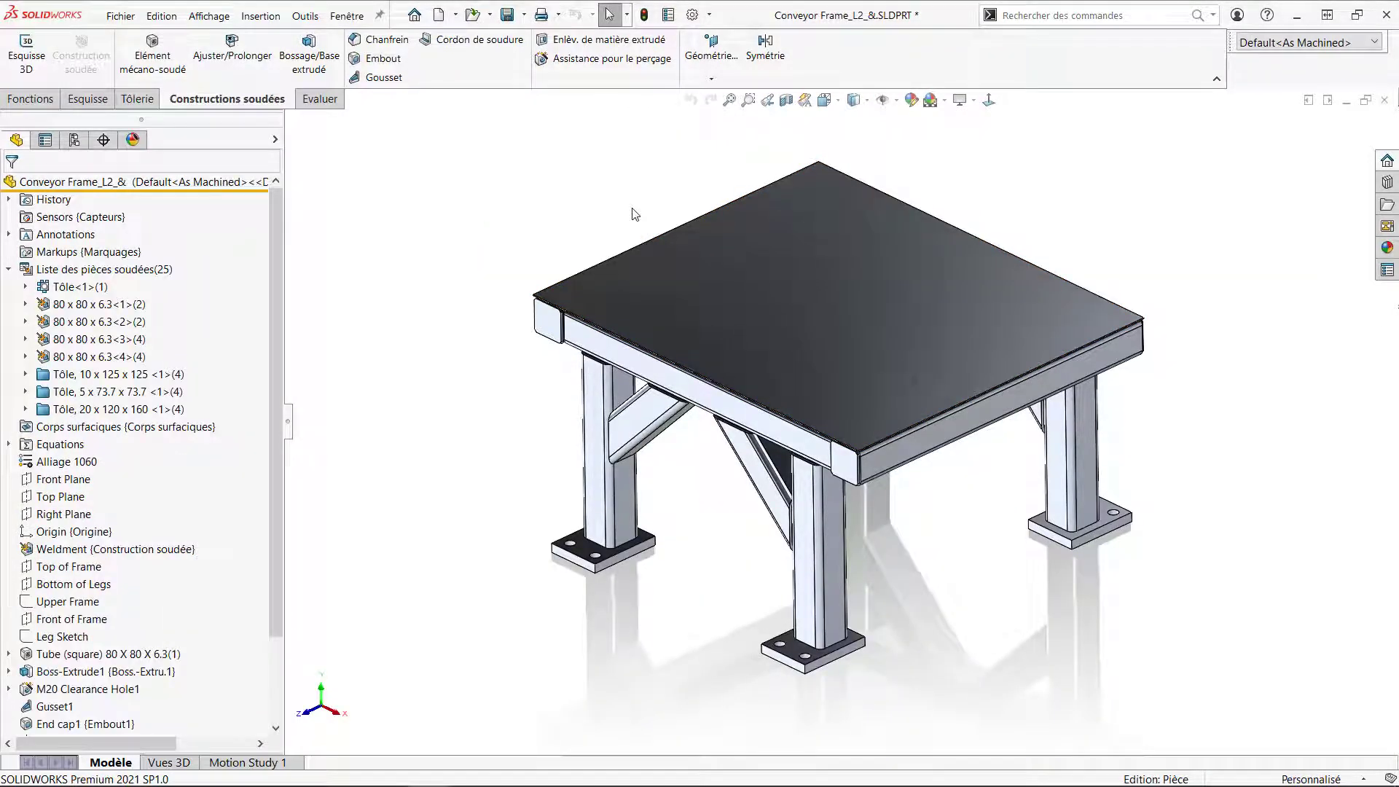
click(692, 16)
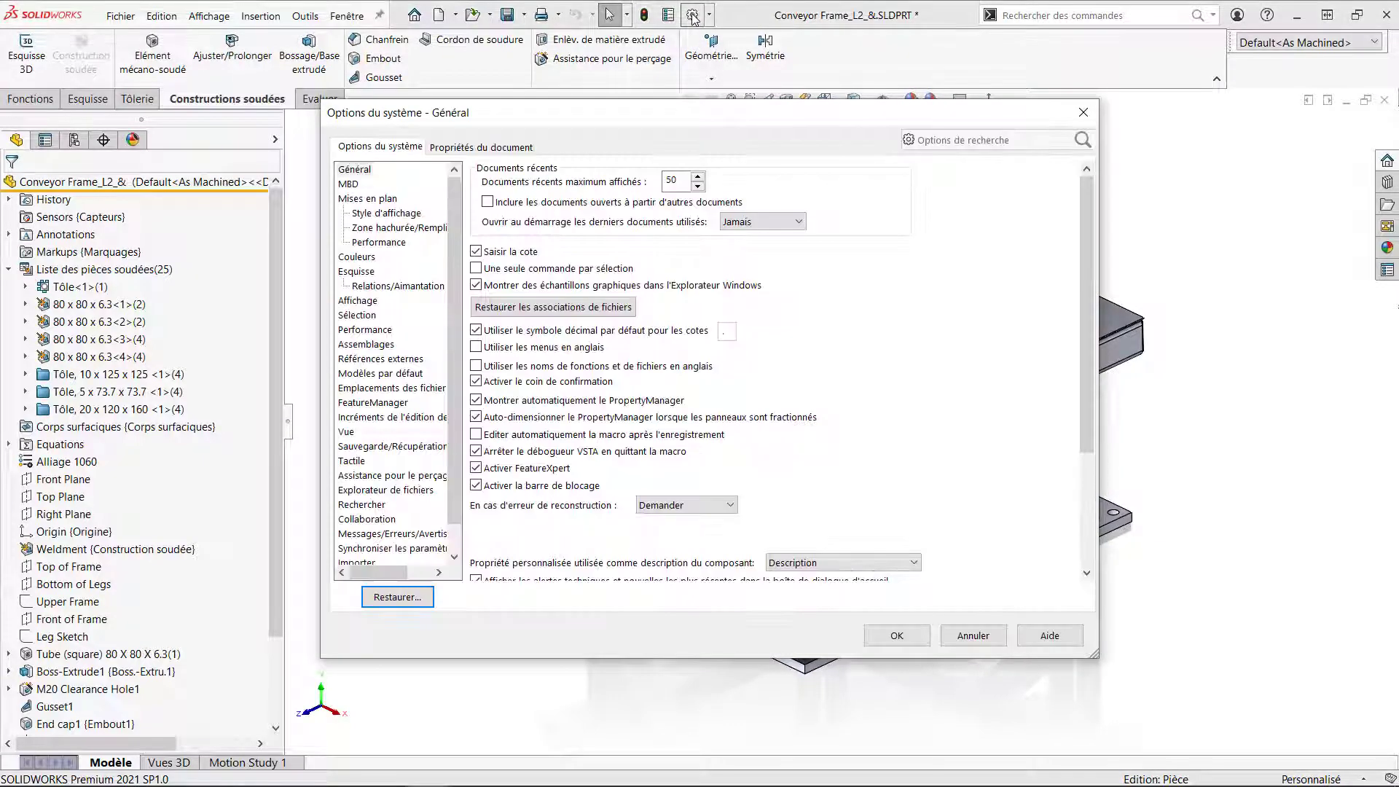
click(501, 149)
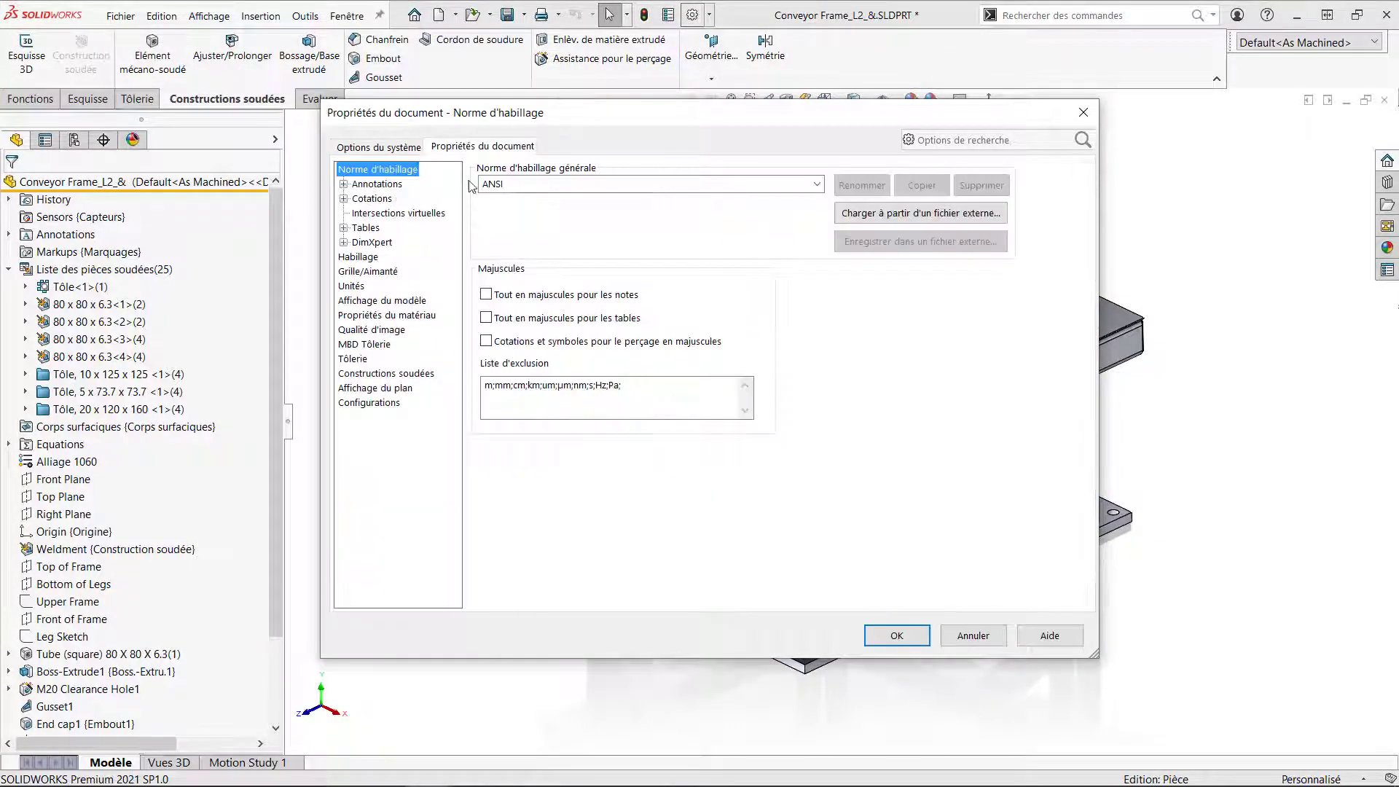
click(393, 373)
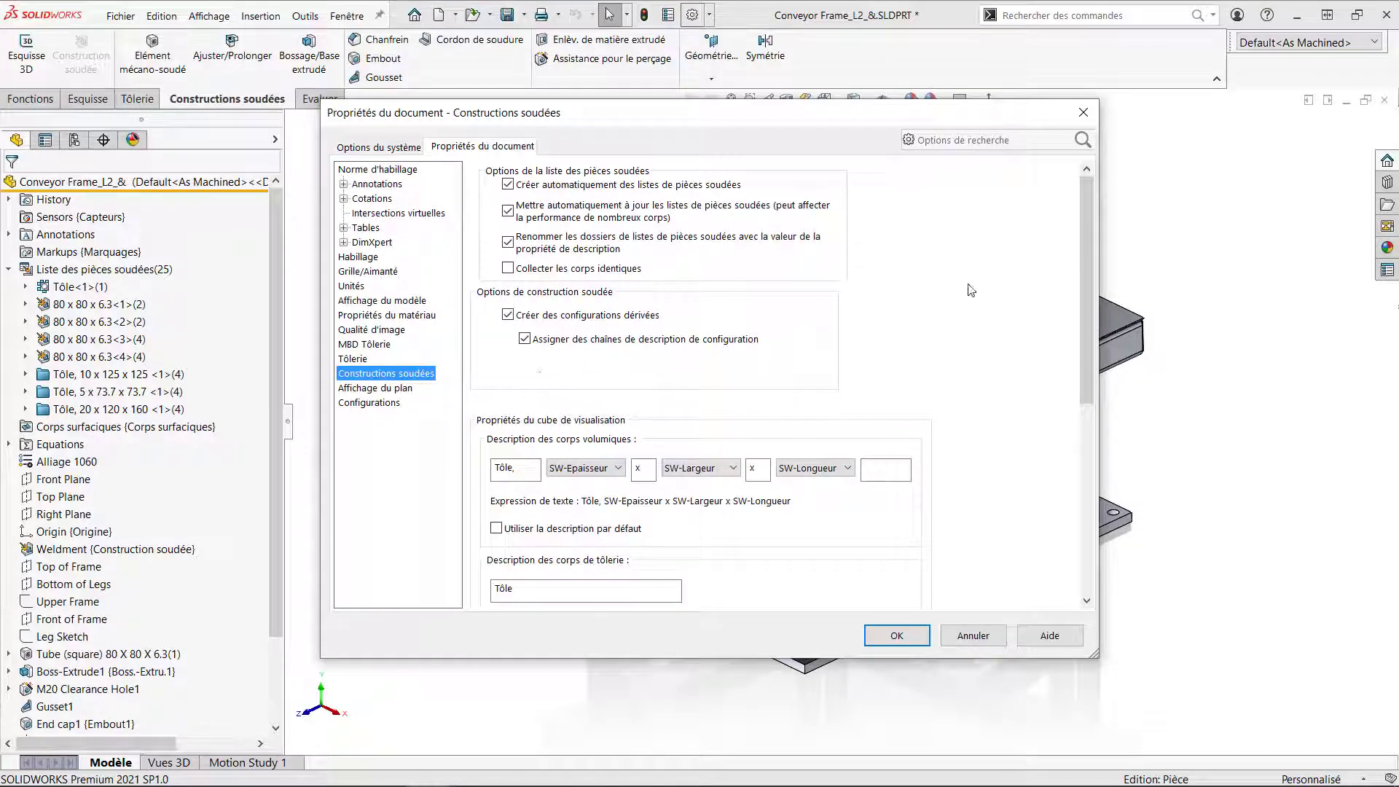
drag(1085, 188, 1103, 421)
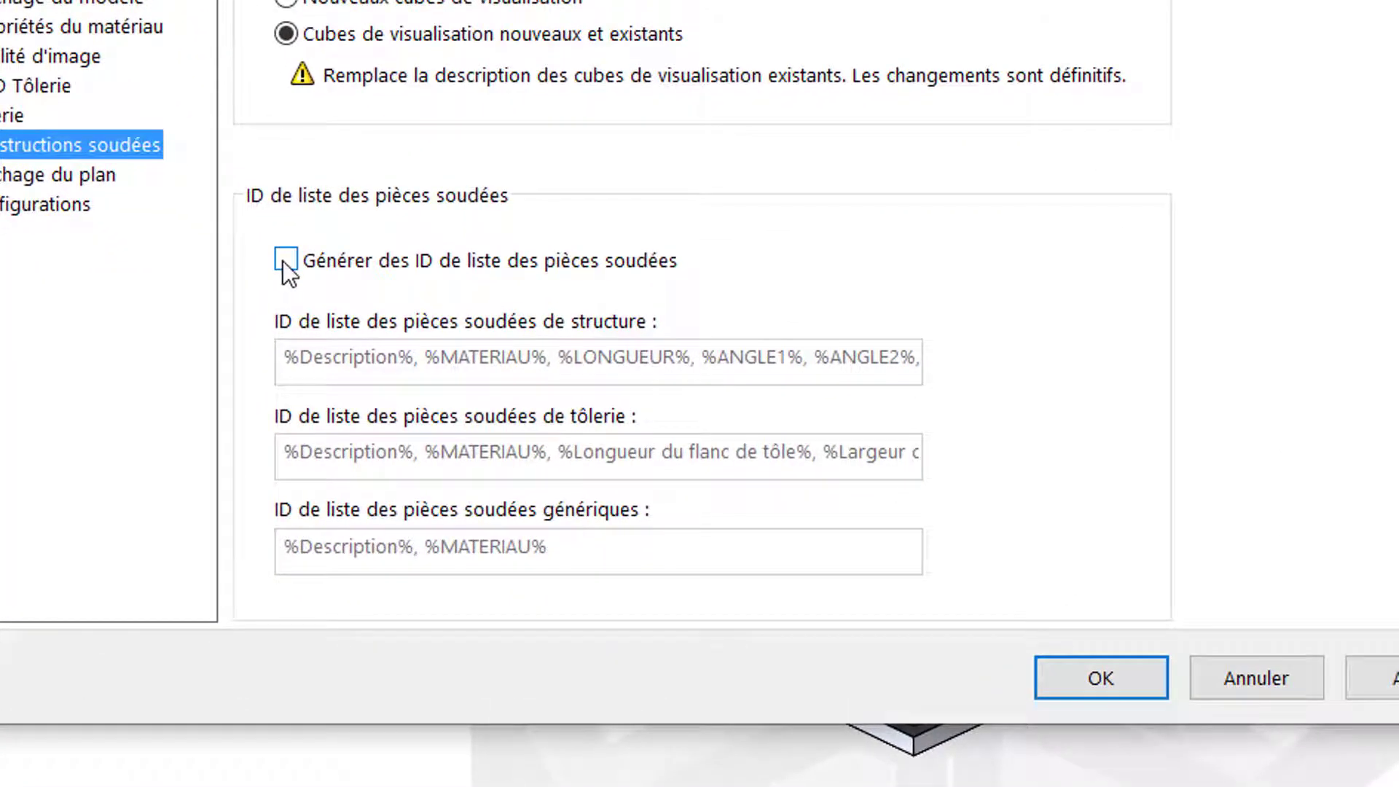
click(285, 261)
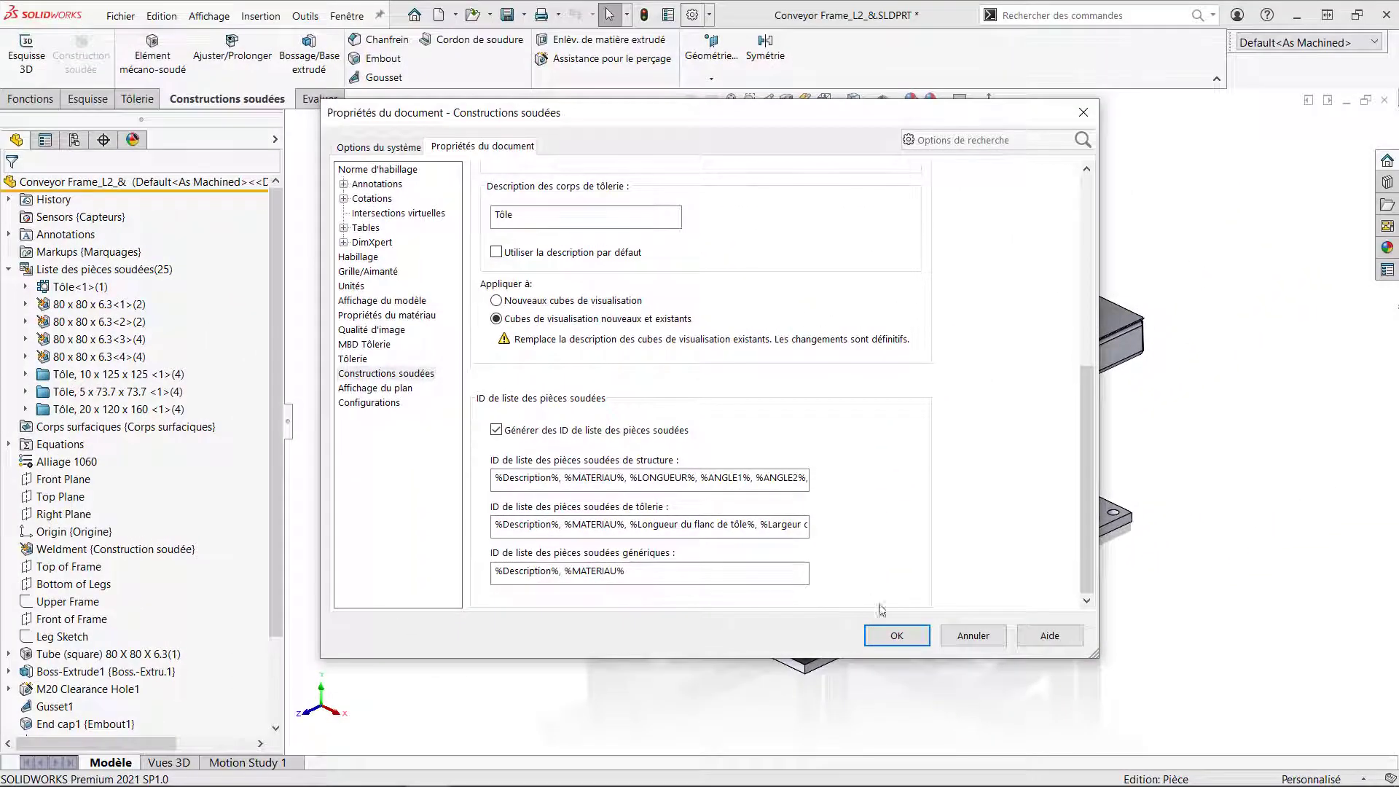
click(897, 635)
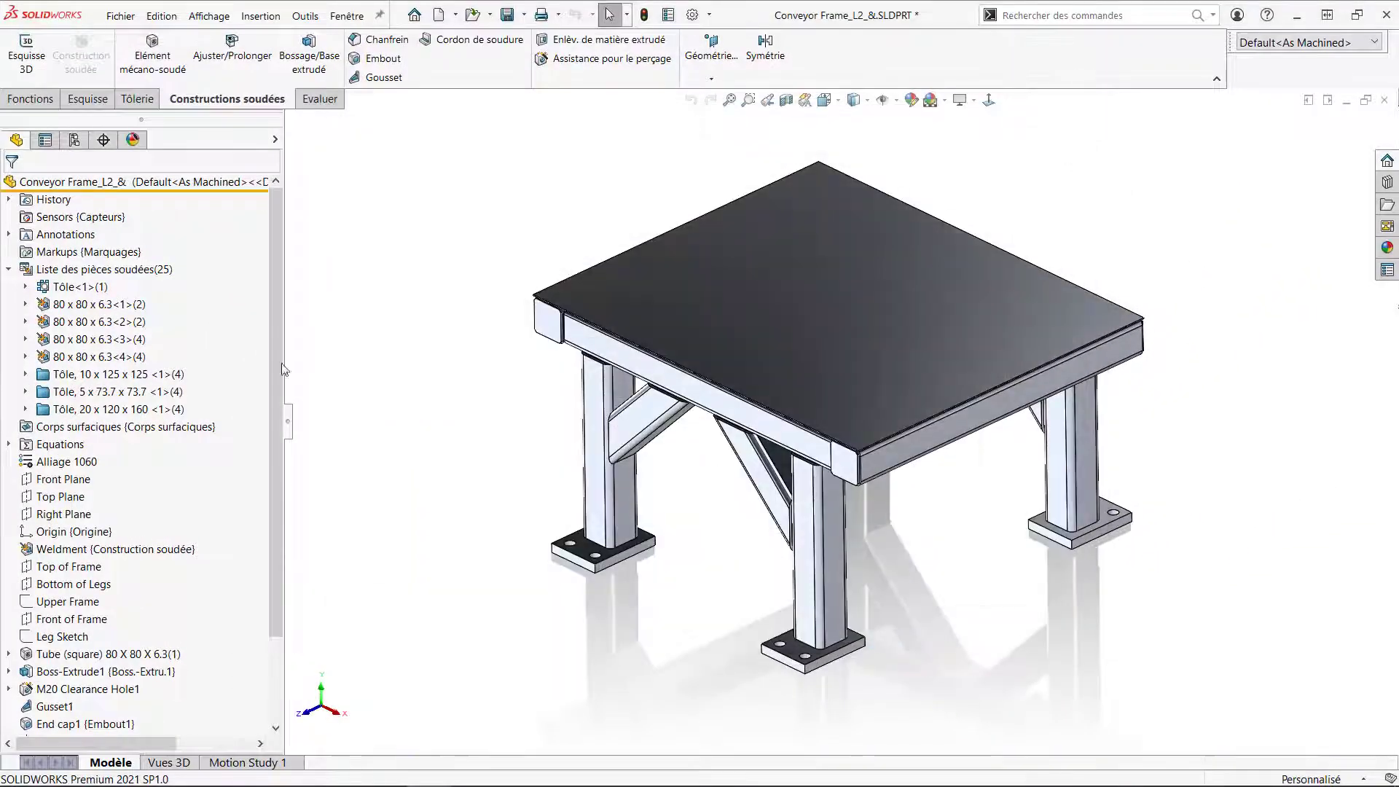
Step: Examine the CutlistID property of items 80 x 80 x 6.3<1>, Tôle<1> and Tôle, 10 x 125 x 125 <1>, widening the value columns
right_click(119, 310)
click(169, 338)
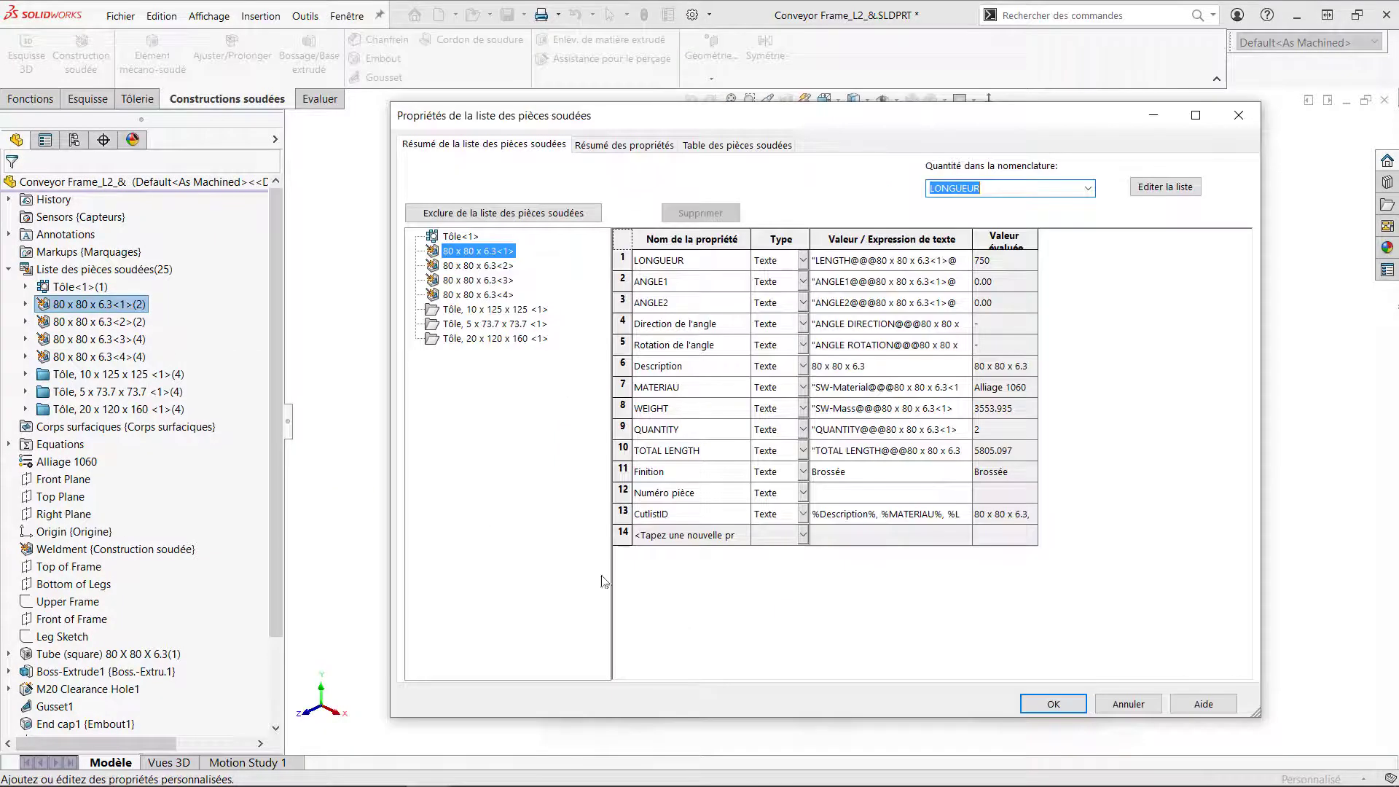
drag(1038, 236, 1221, 243)
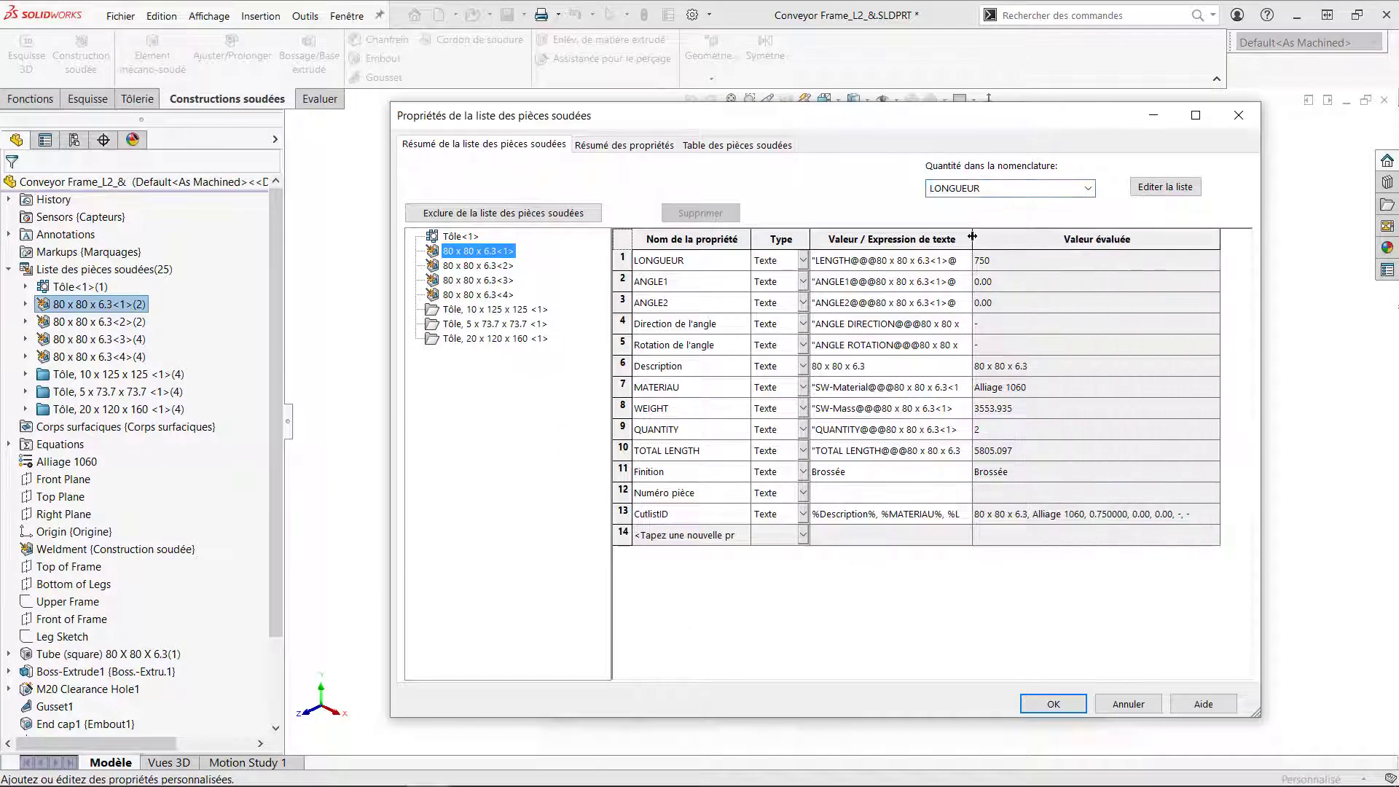
drag(972, 236, 1020, 238)
click(468, 238)
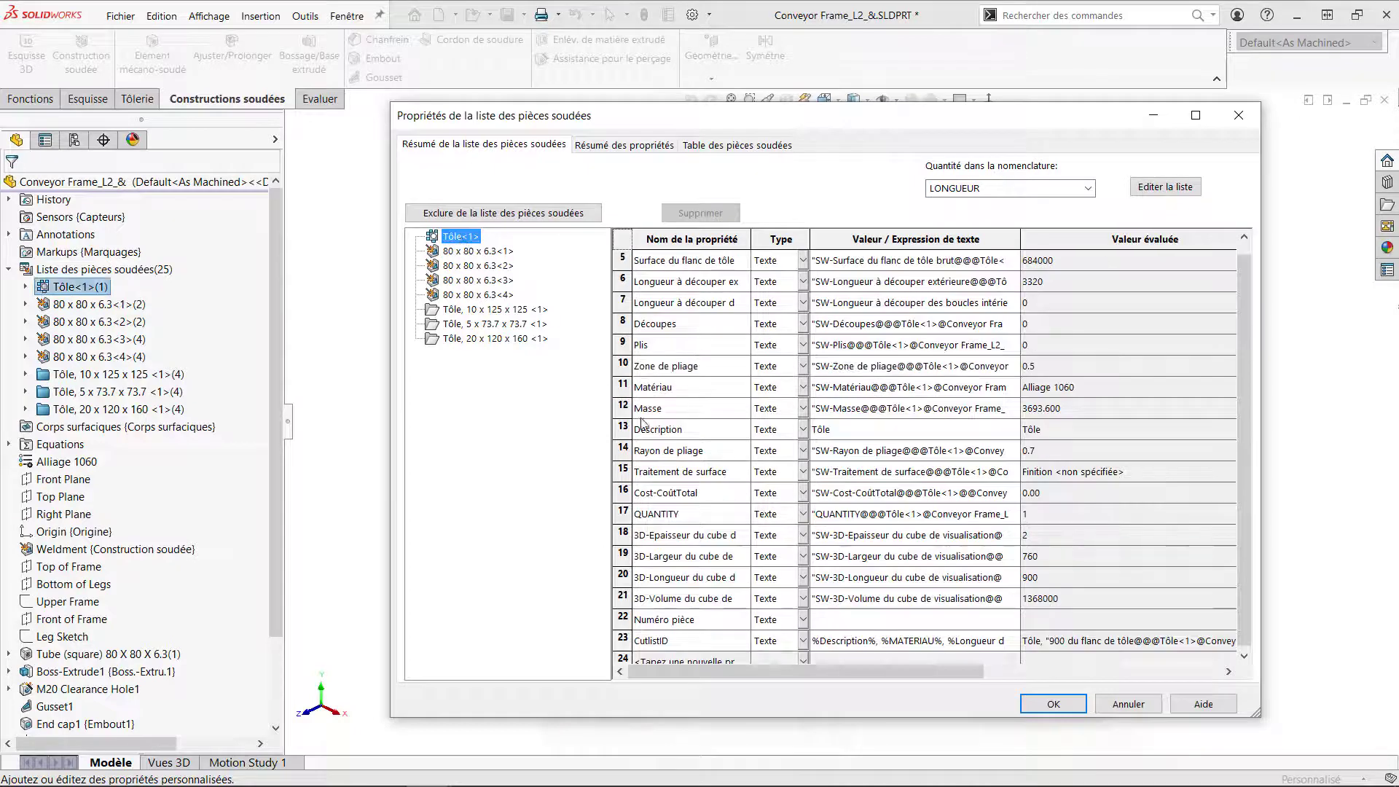
click(501, 310)
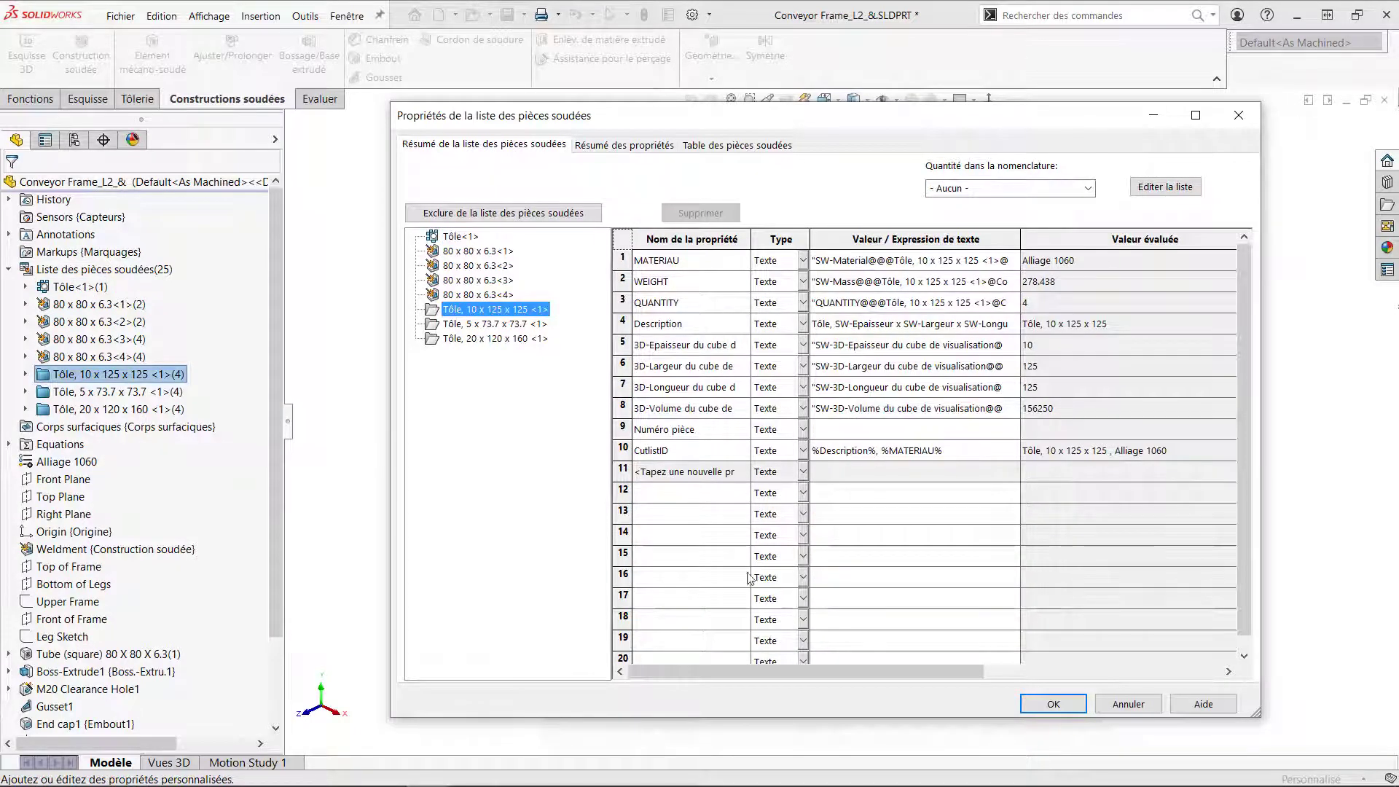
click(1053, 704)
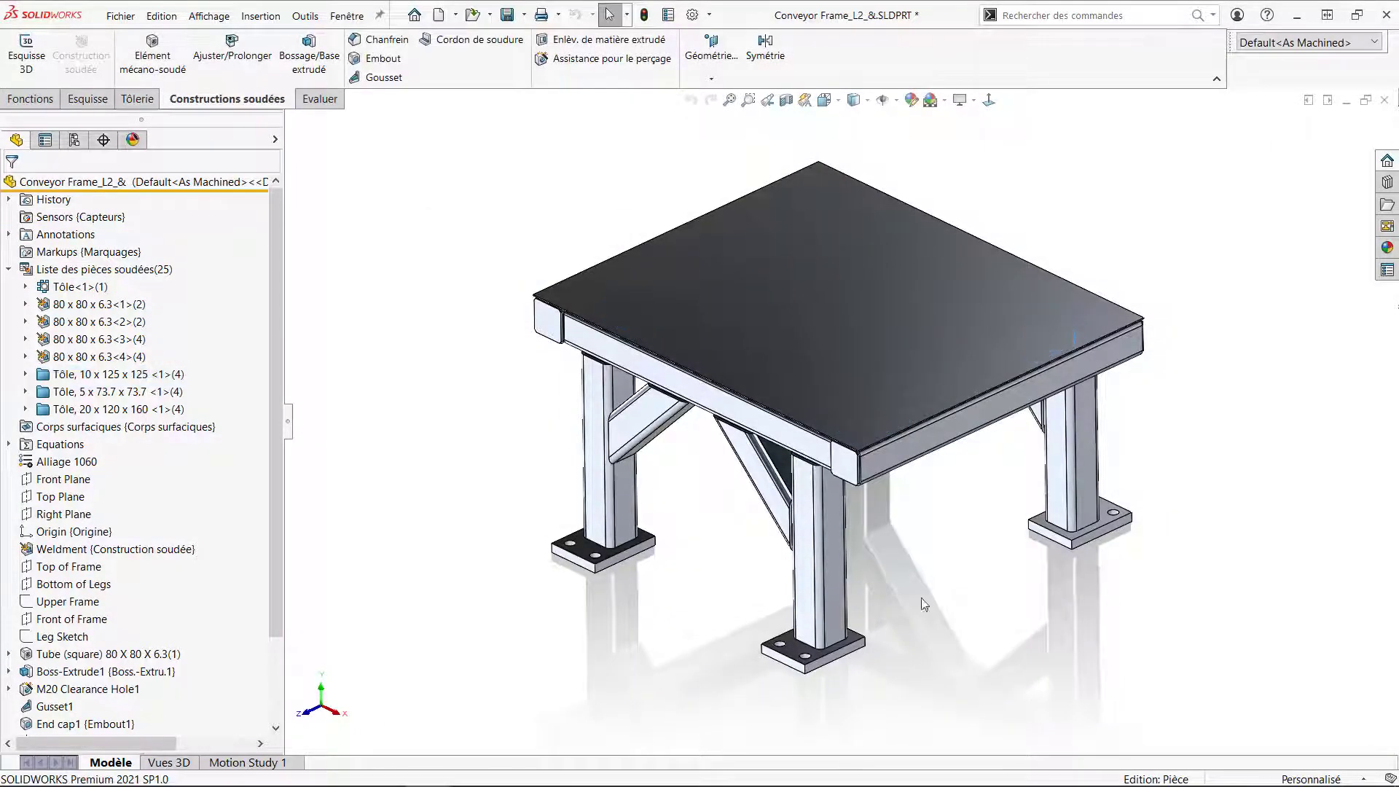
Step: Create a drawing from the Conveyor Frame part and place its isometric view in the upper-left area of the sheet
click(455, 15)
click(582, 57)
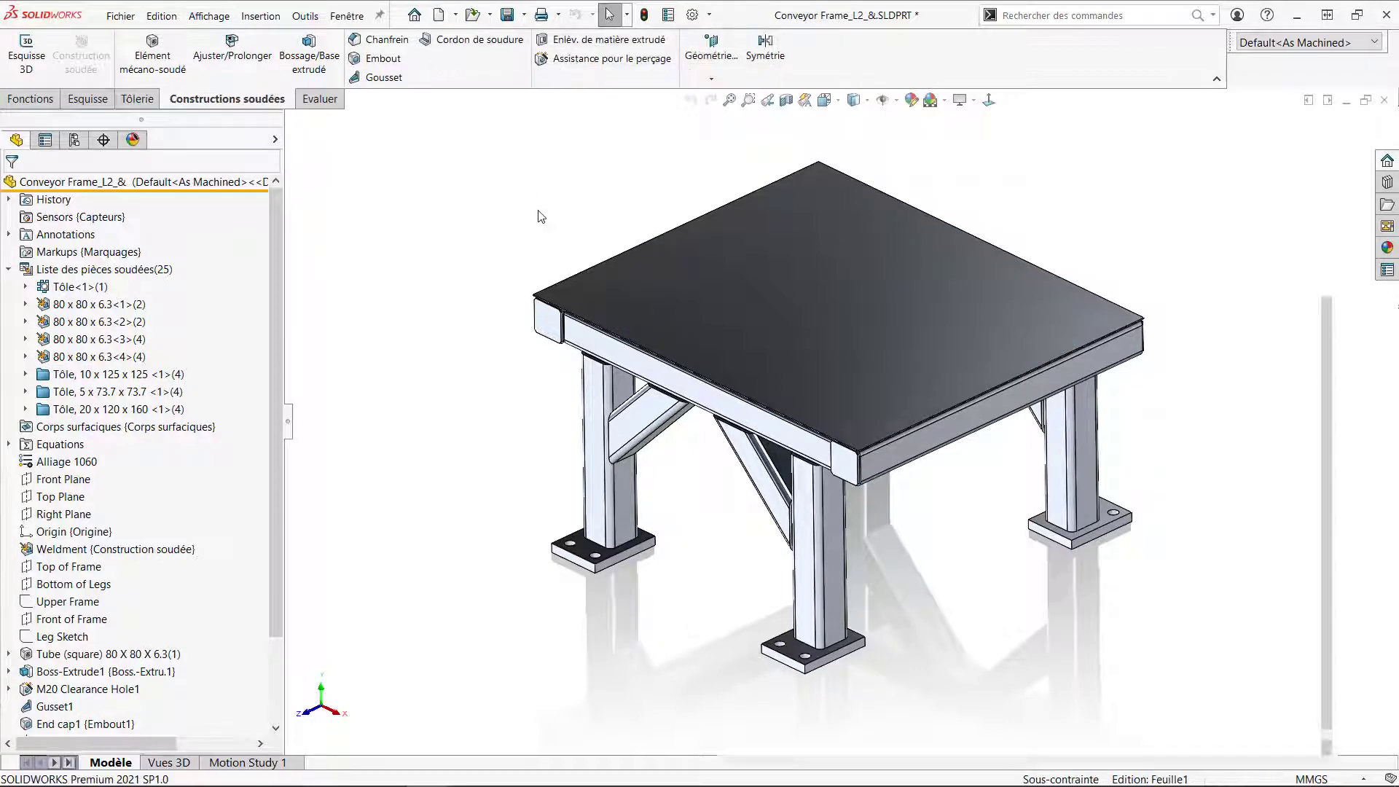
click(832, 513)
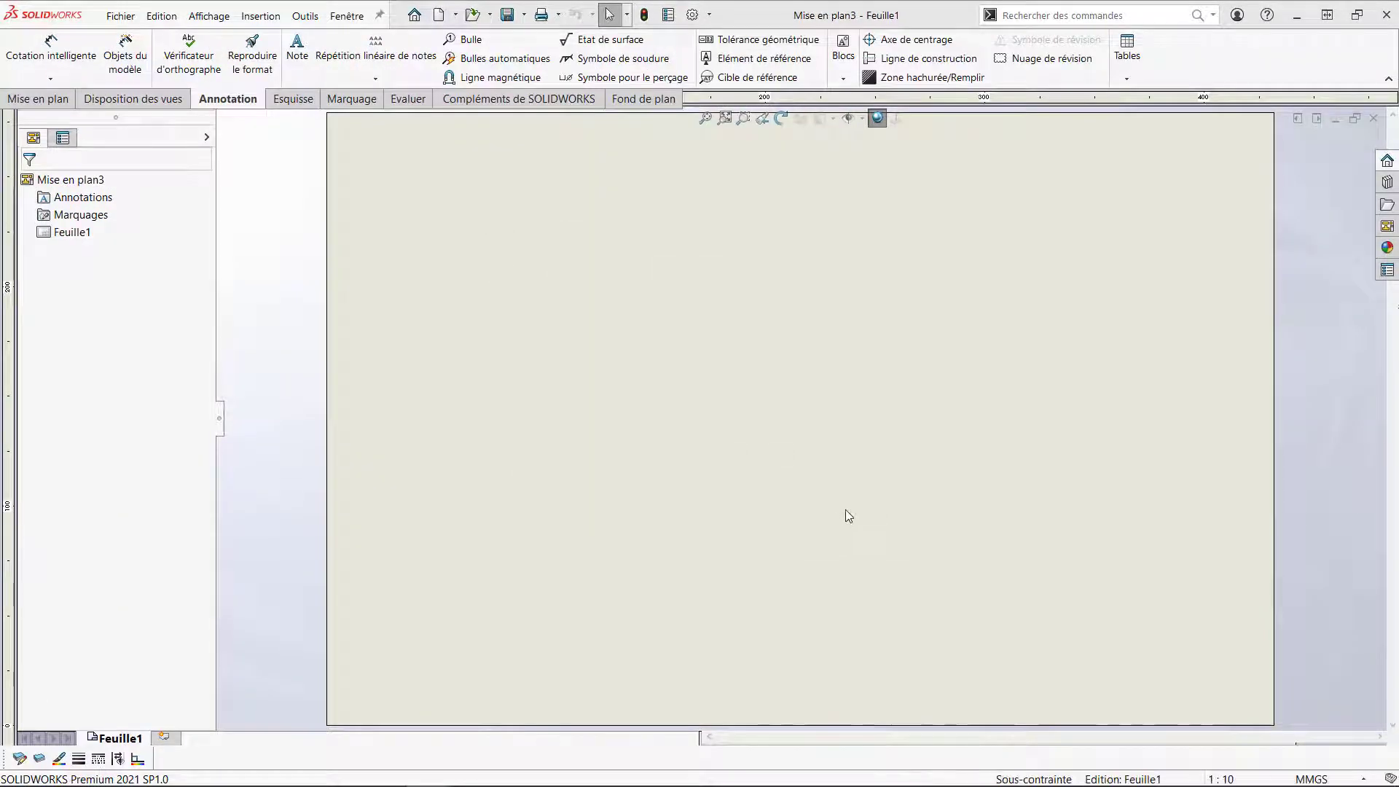
drag(1162, 605, 581, 271)
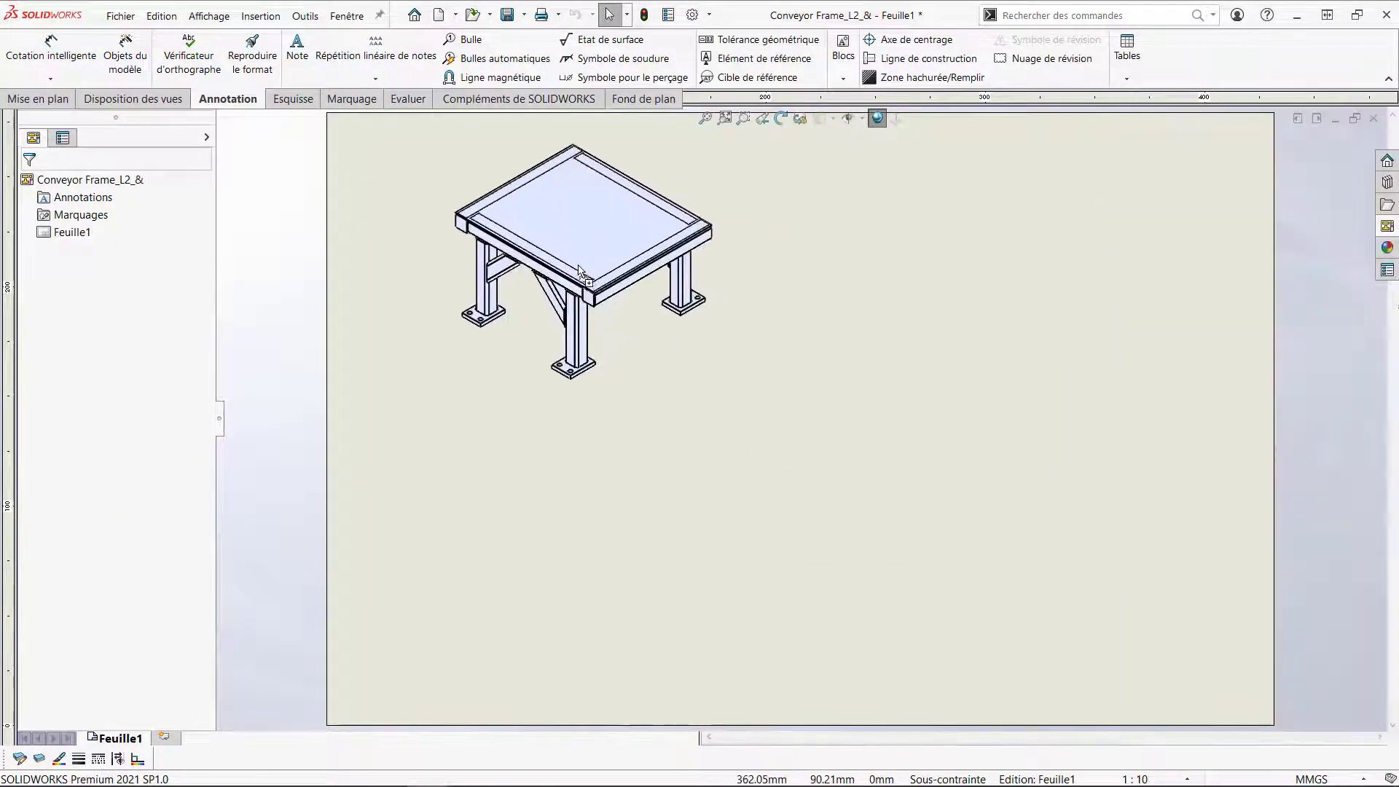
Step: Insert a weldment cut list table for the frame view using the cut list test template, placed below the view
click(1126, 59)
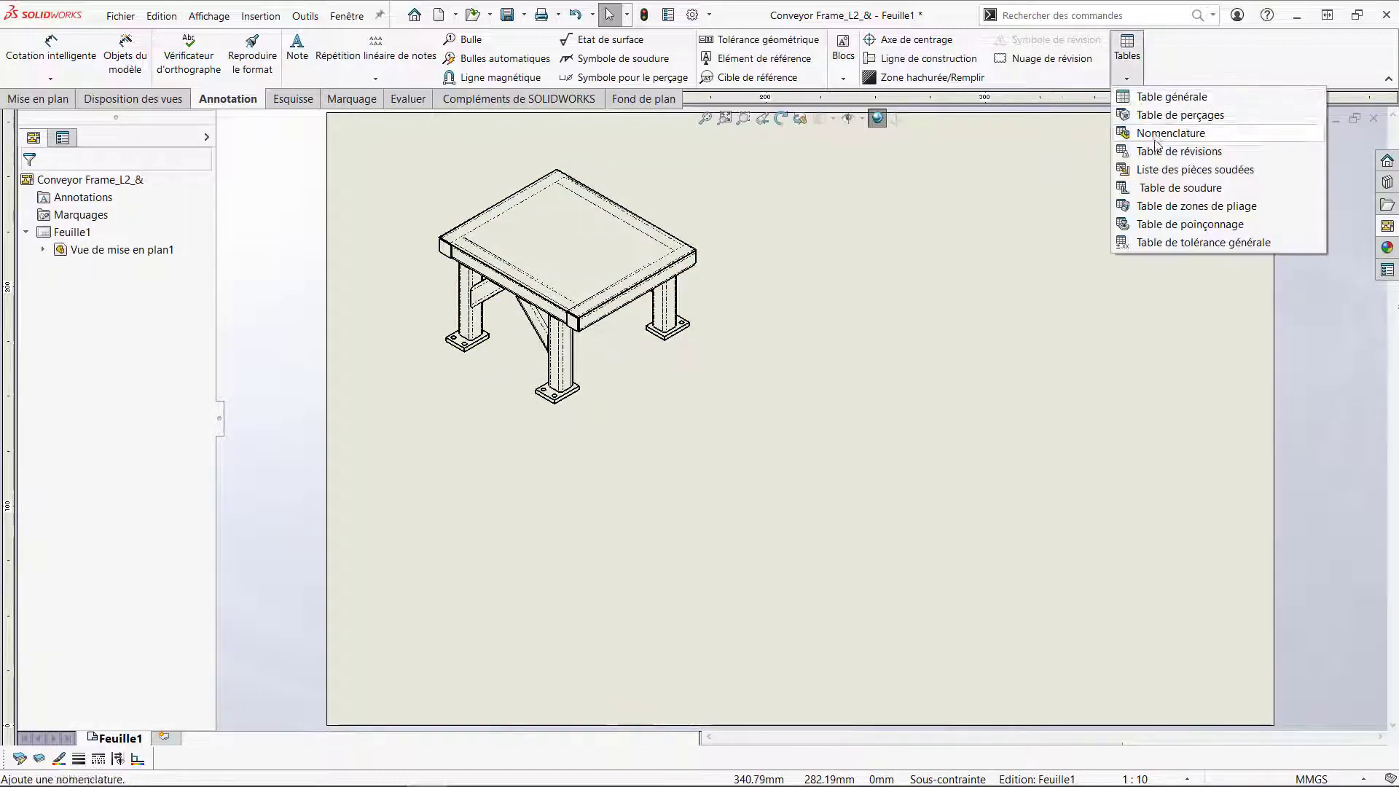
click(1161, 169)
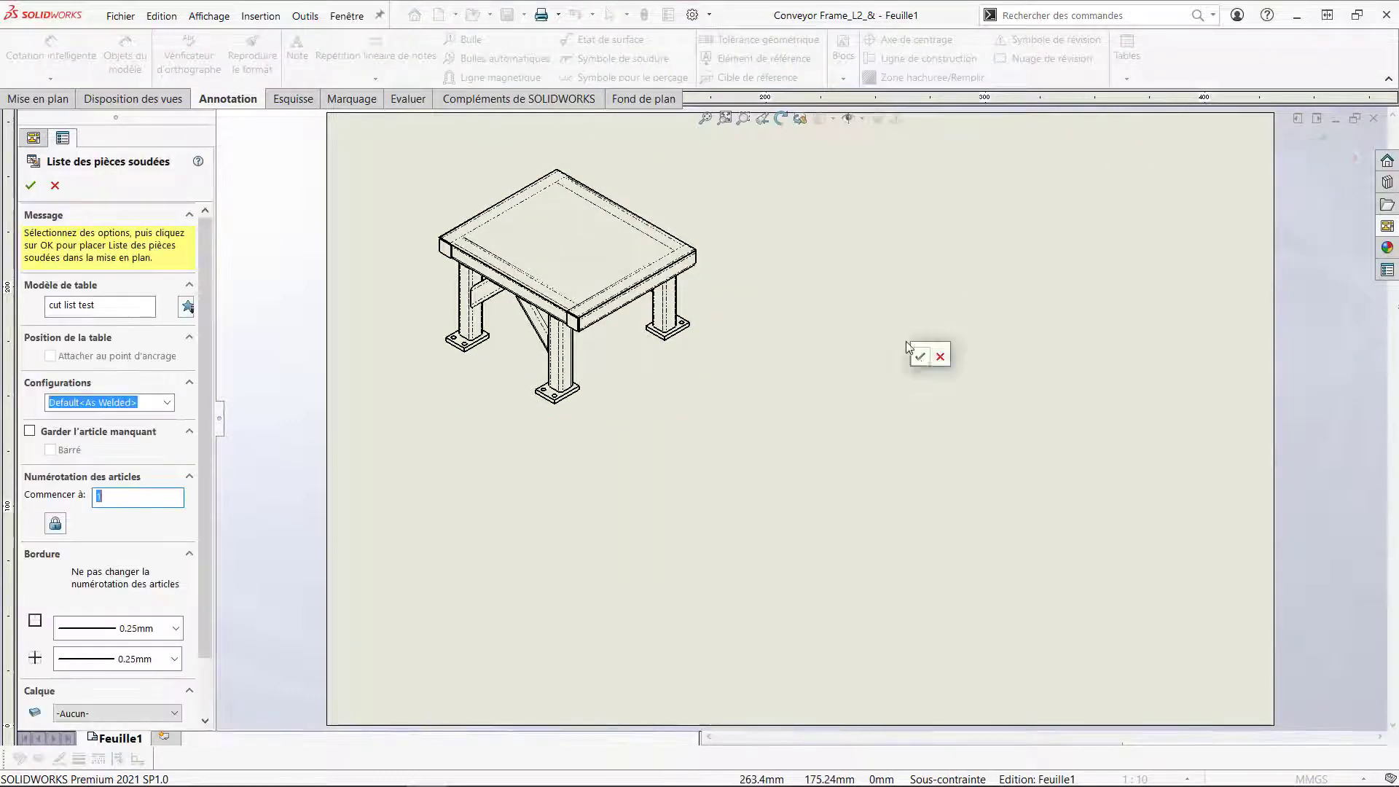
click(918, 356)
click(415, 467)
Step: Insert a column to the right of WEIGHT in the cut list table, showing the Finition cut list item property
click(903, 457)
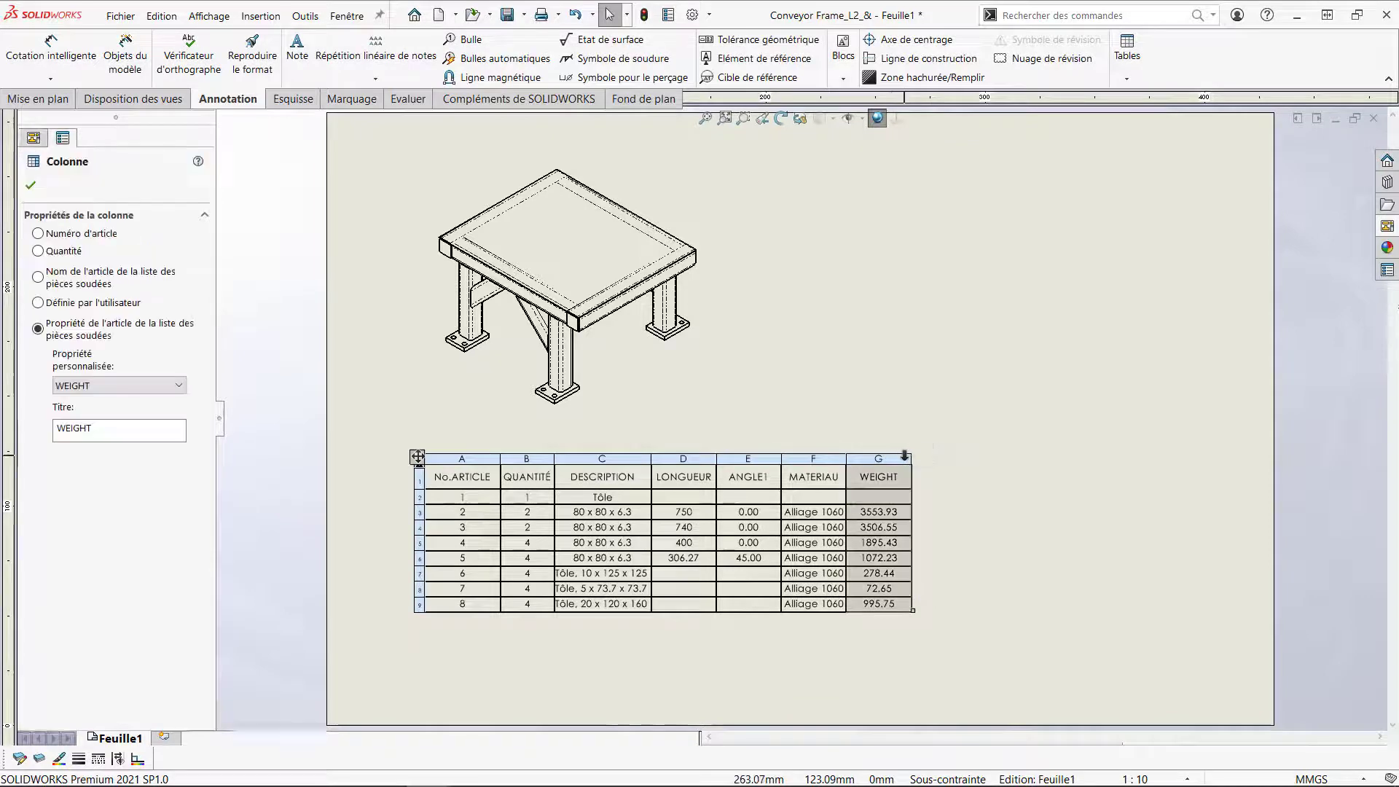
right_click(904, 457)
mouse_move(947, 128)
click(1224, 132)
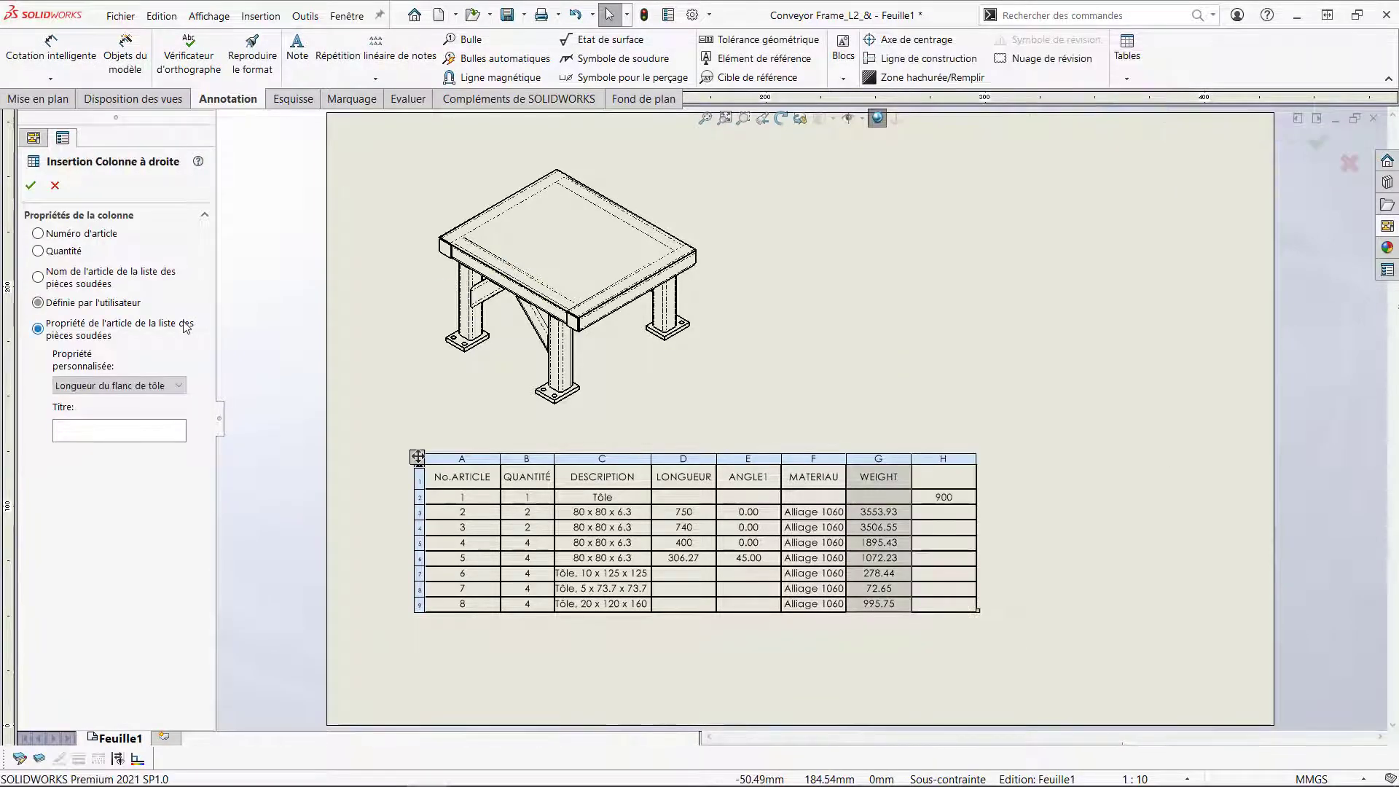
click(177, 386)
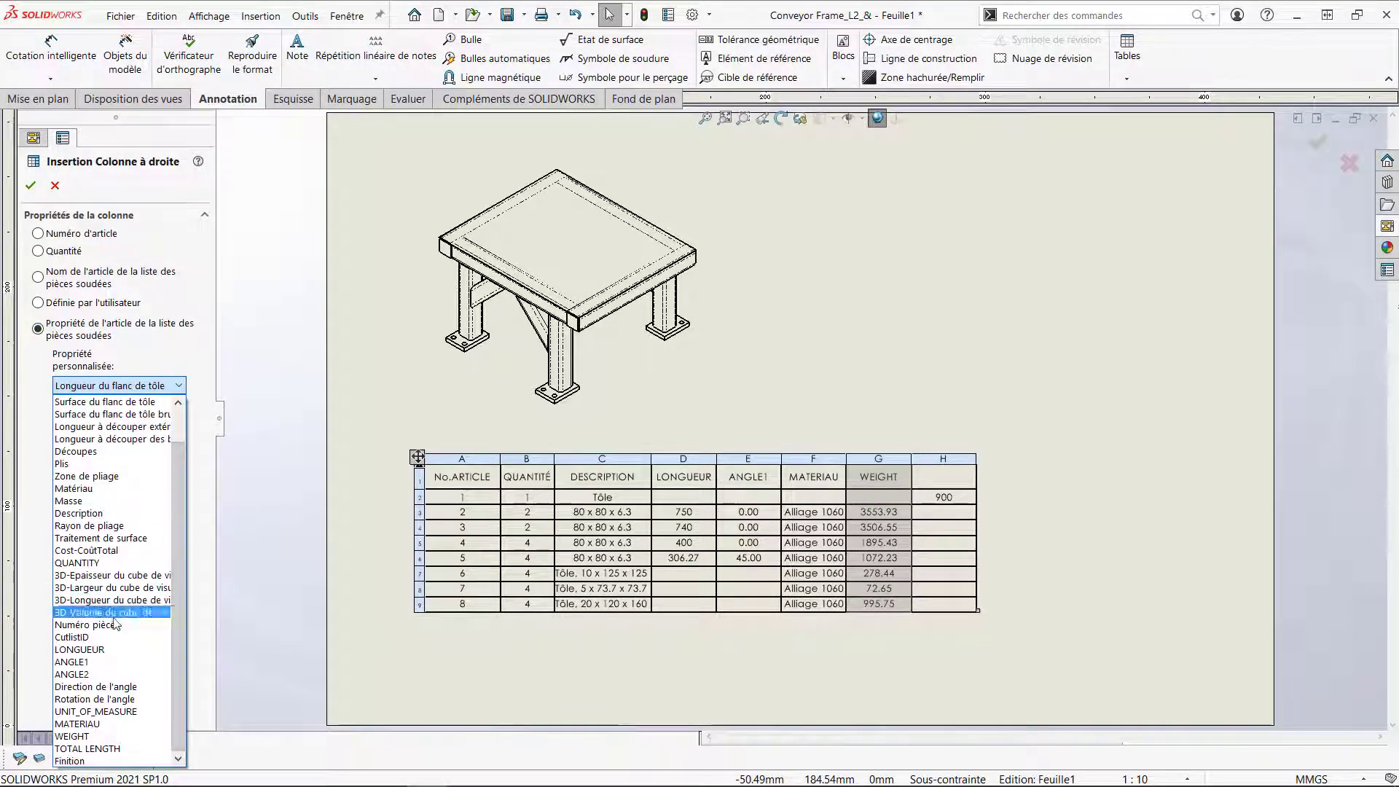
click(117, 759)
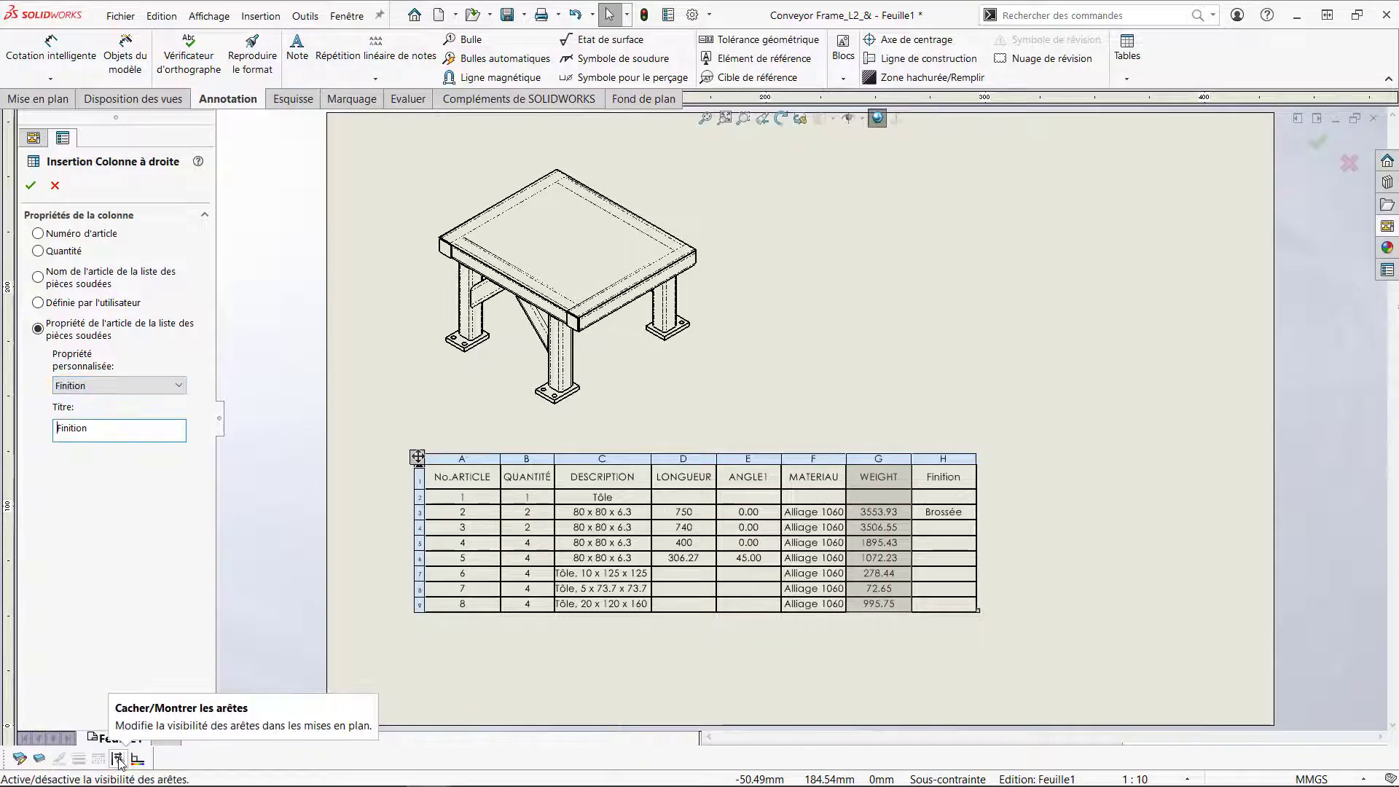
Step: Save the cut list table as a template, overwriting cut list test.sldwldtbt in the BOM folder
click(401, 440)
right_click(415, 454)
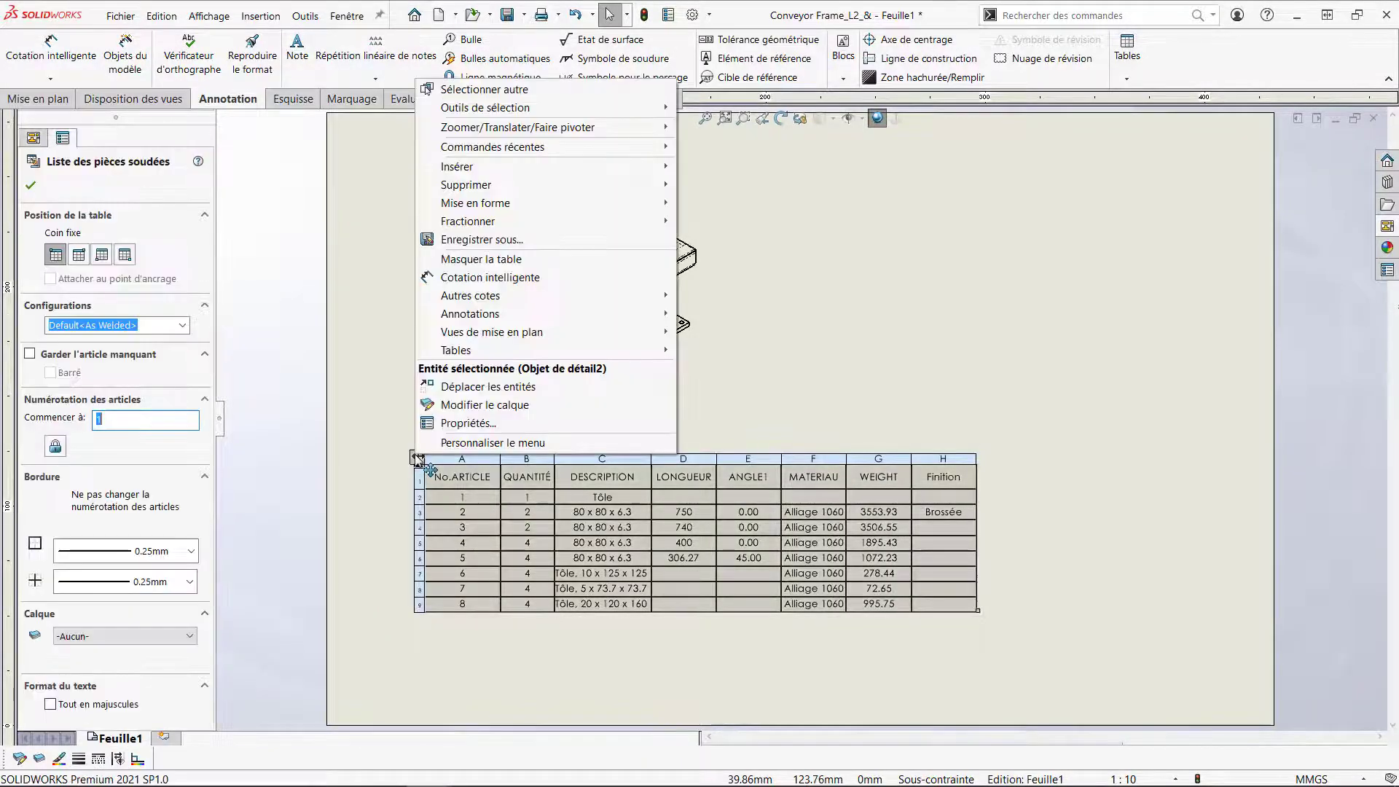
click(482, 239)
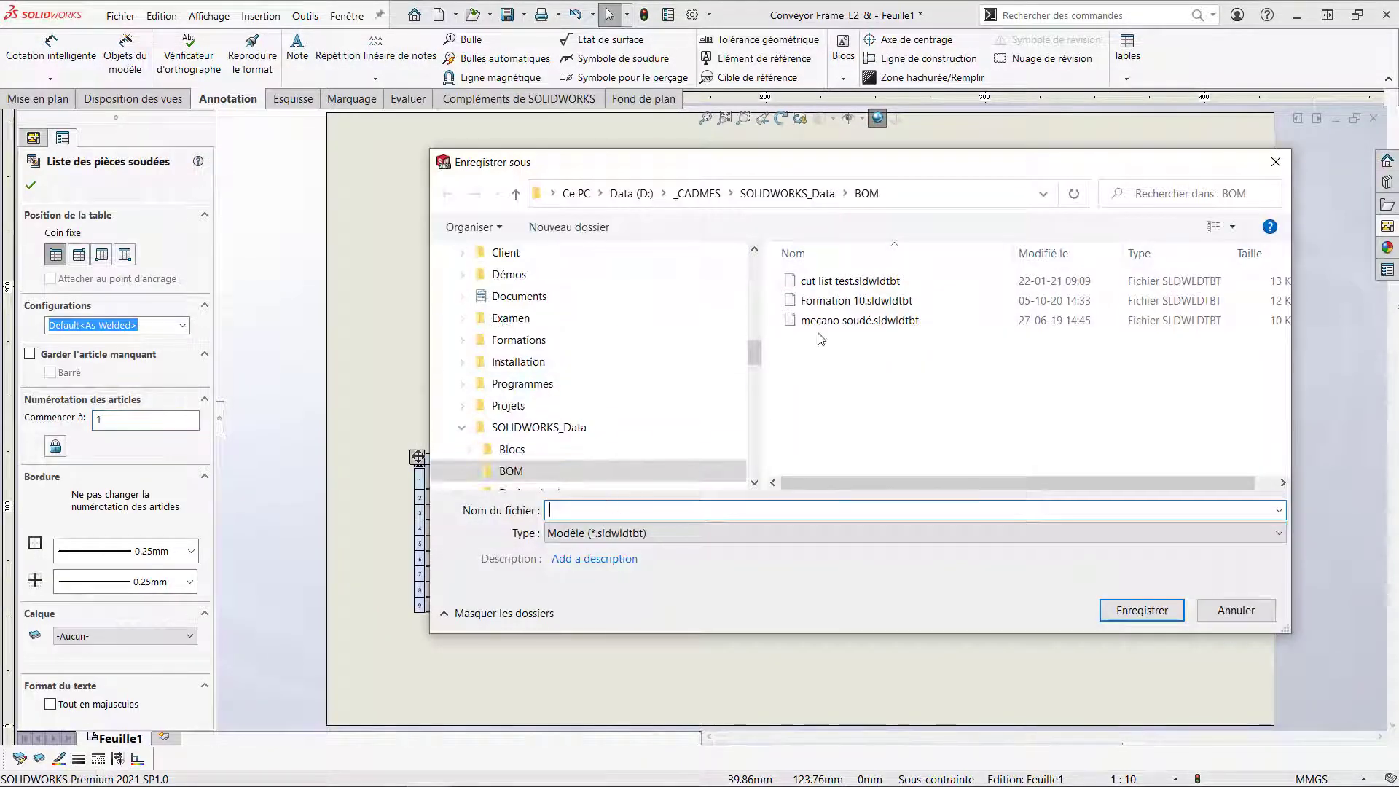
click(848, 281)
click(1142, 609)
key(Return)
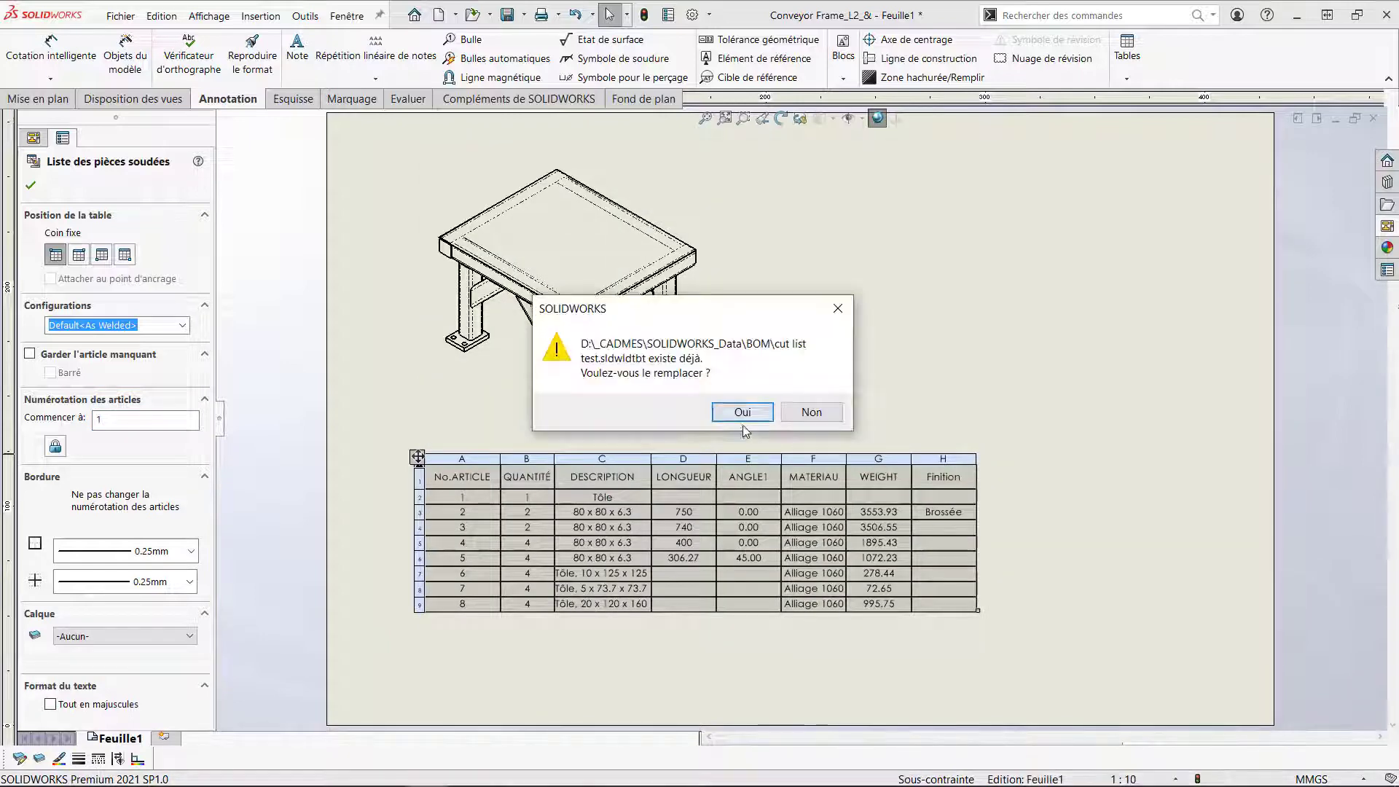
click(742, 414)
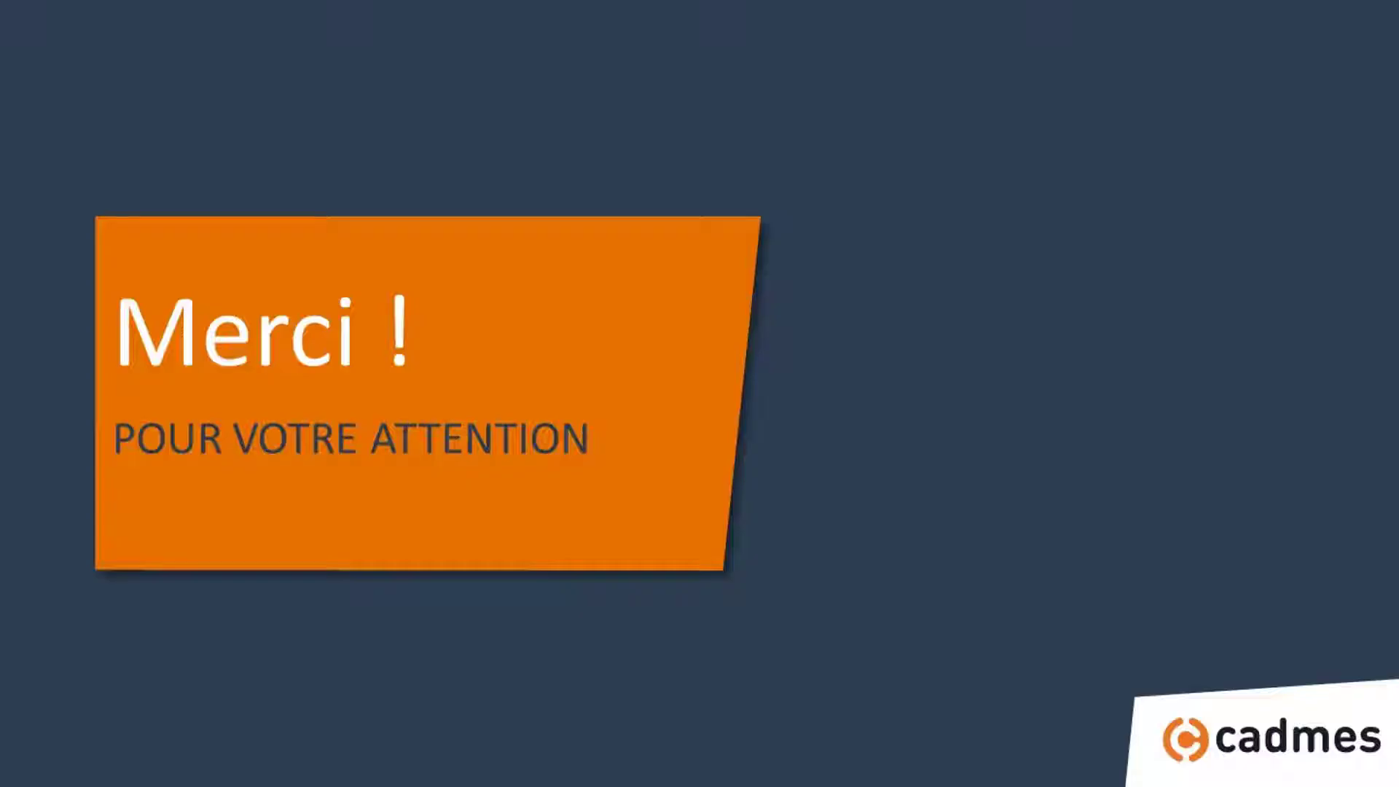